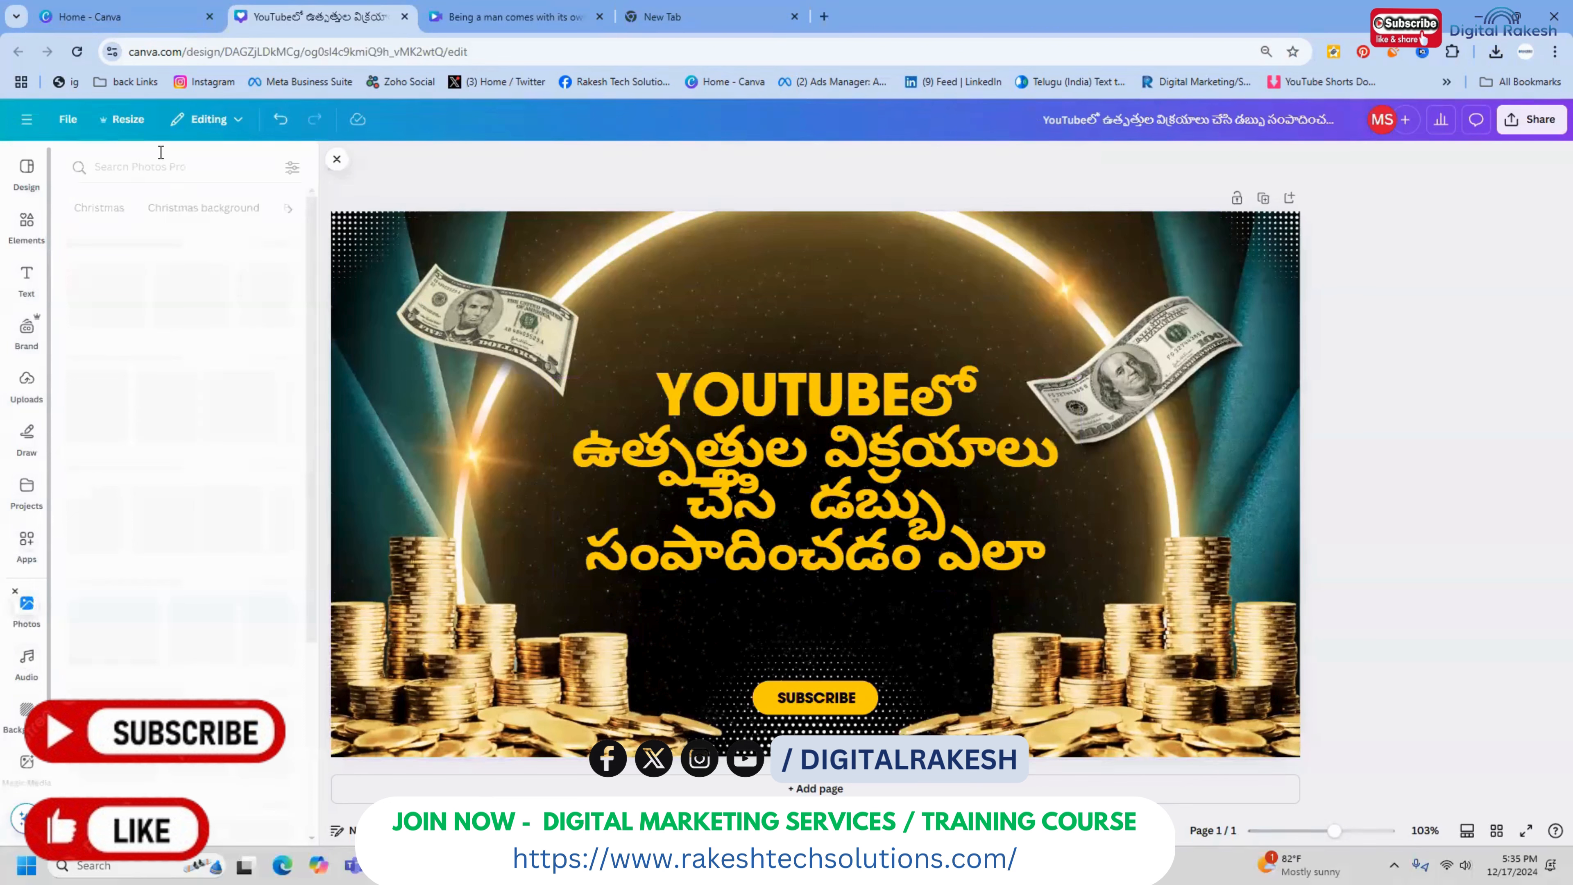
Search the stock photos for "youtube earning" and add the photo of hands holding a tablet, with its background removed
{"action": "left_click", "coordinate": [159, 166]}
{"action": "type", "text": "yo"}
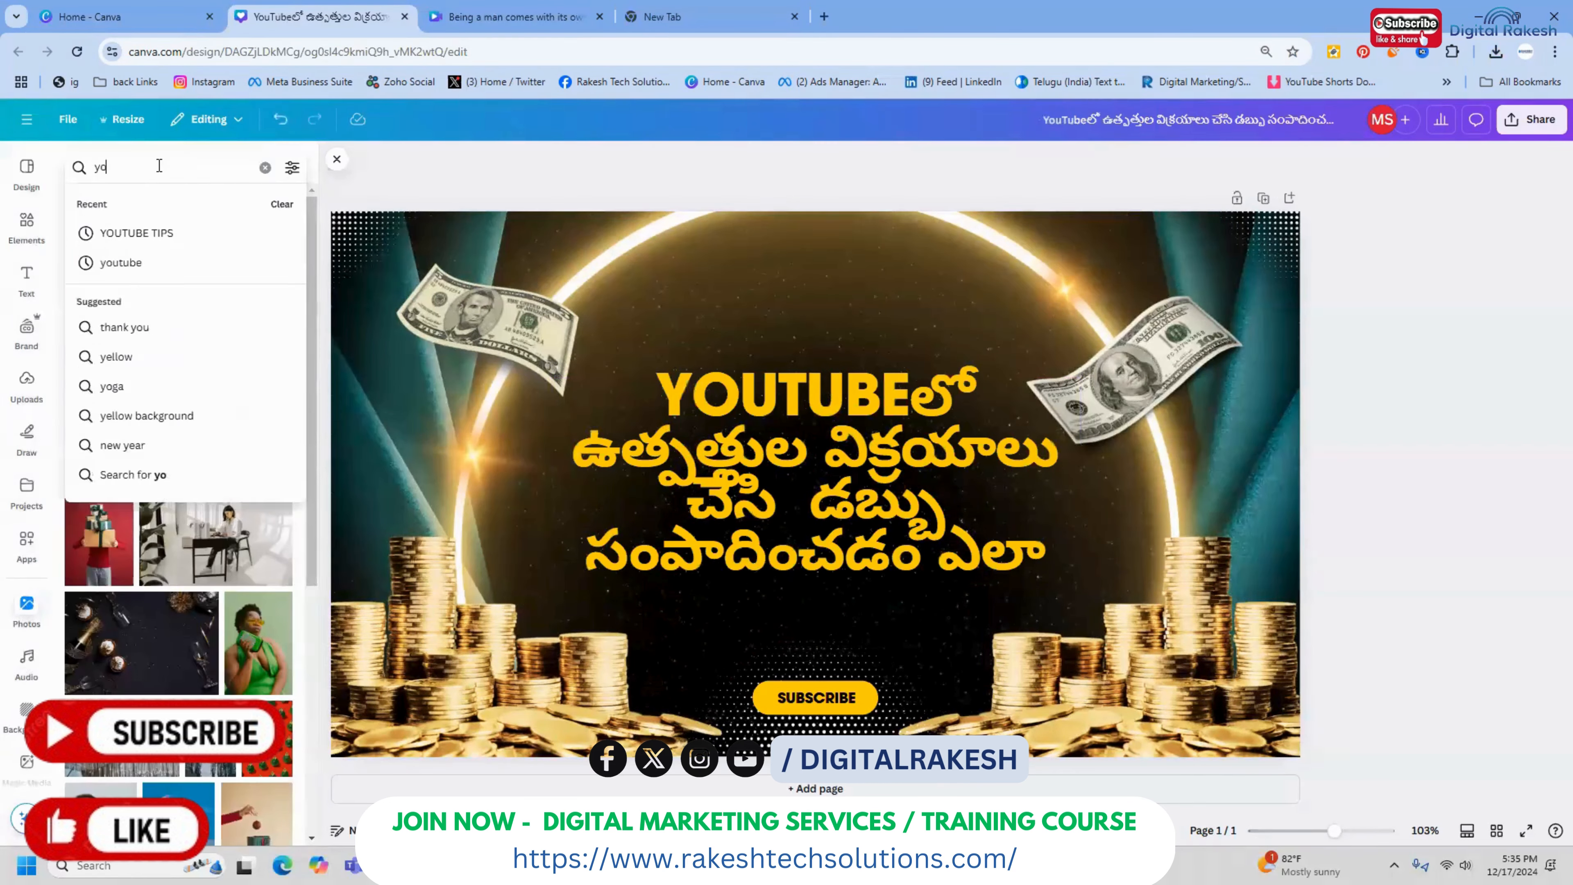
{"action": "type", "text": "utube earn"}
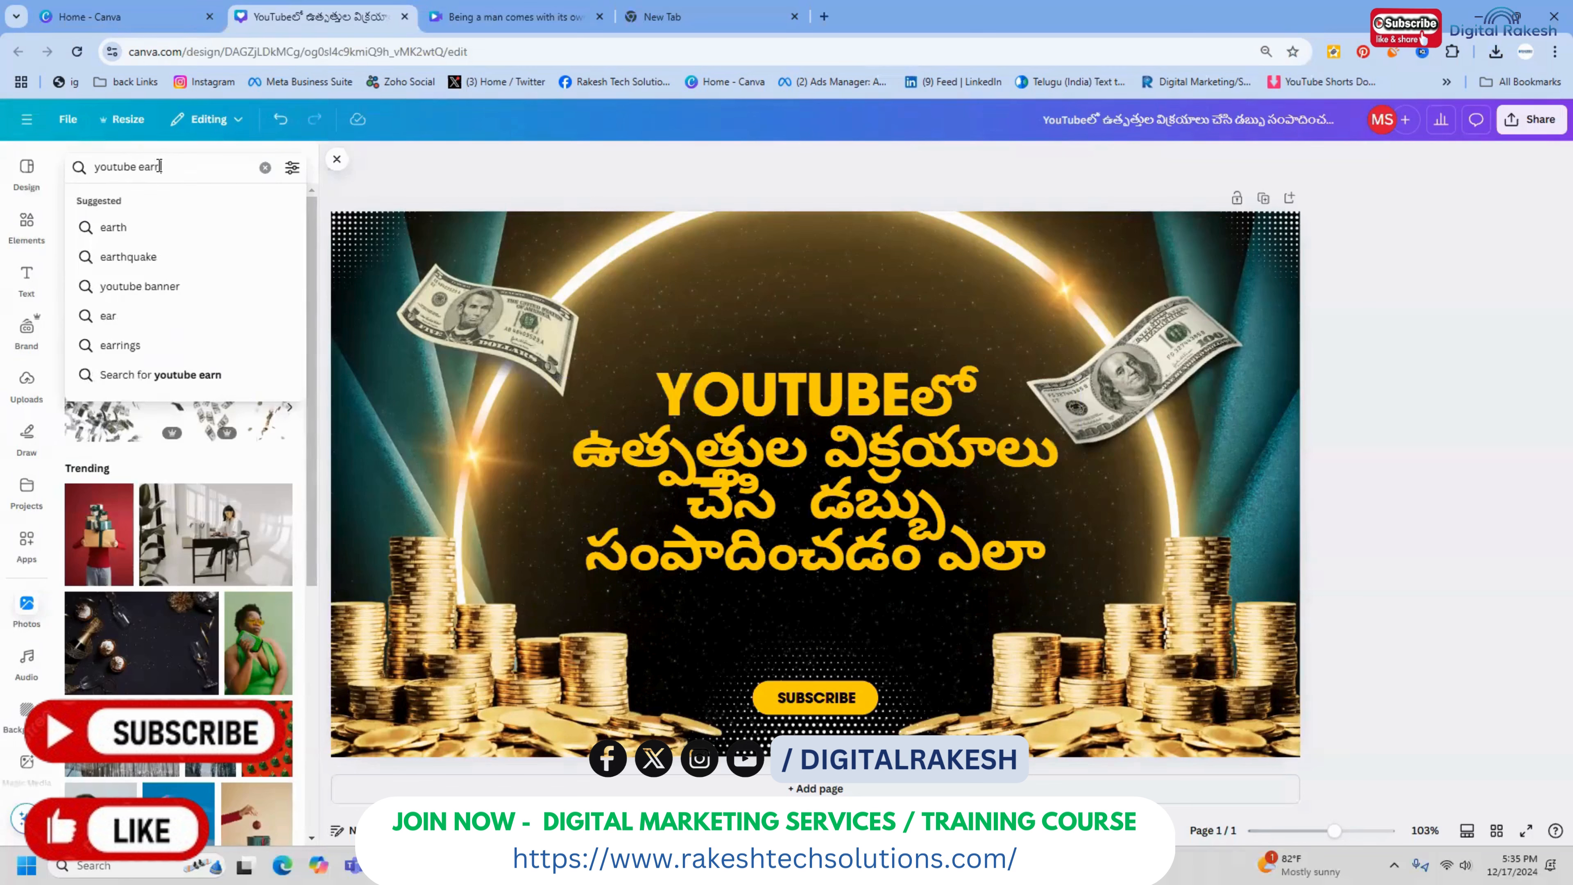
{"action": "type", "text": "ing"}
{"action": "key", "text": "Return"}
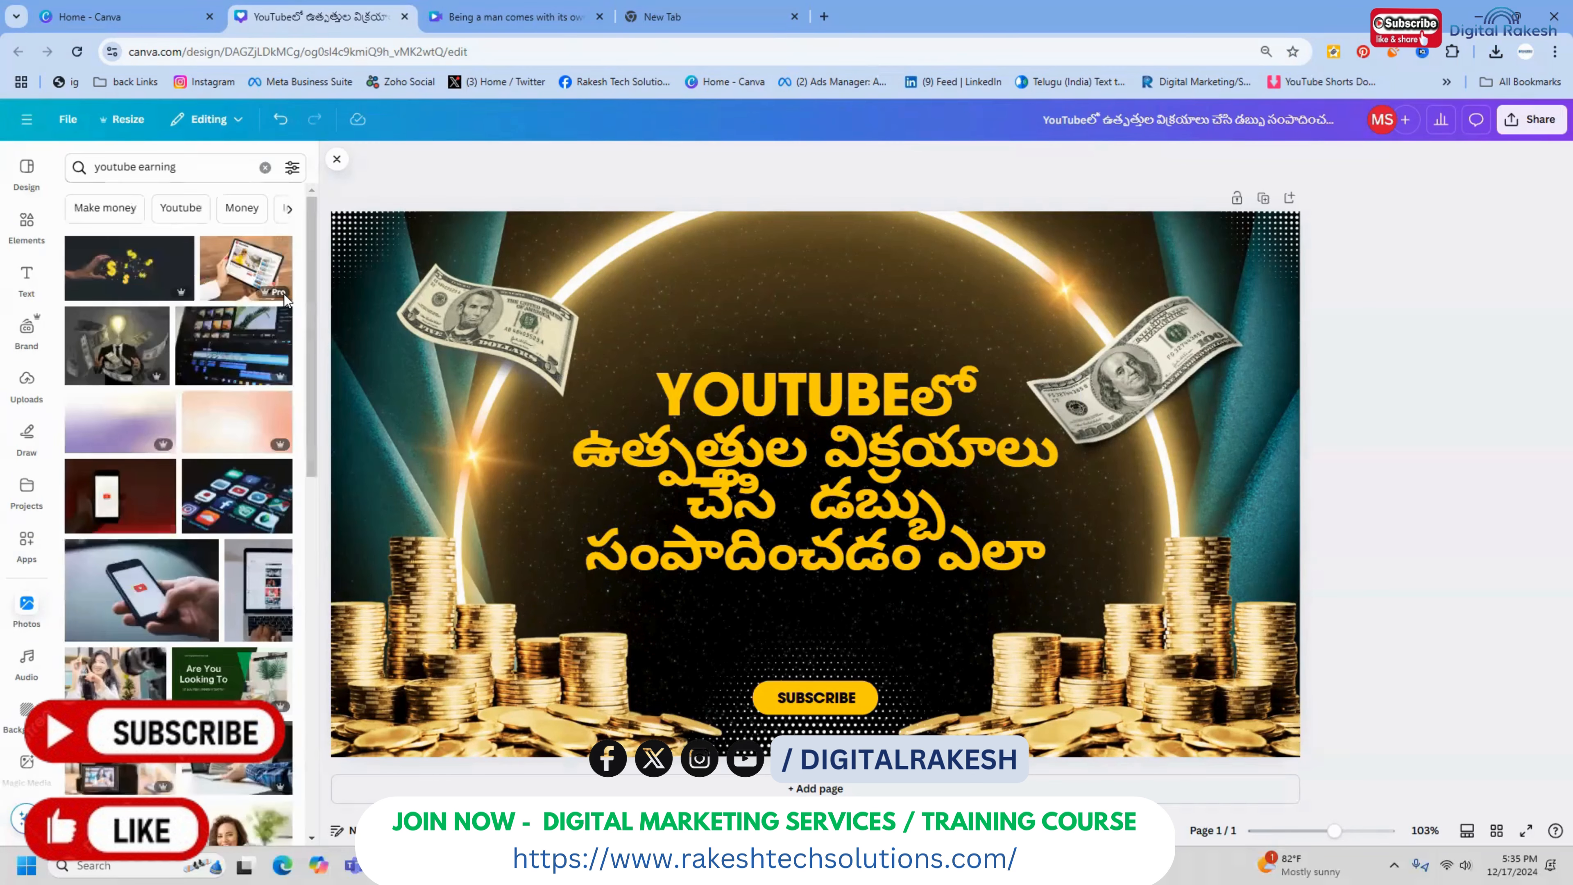
{"action": "left_click", "coordinate": [273, 282]}
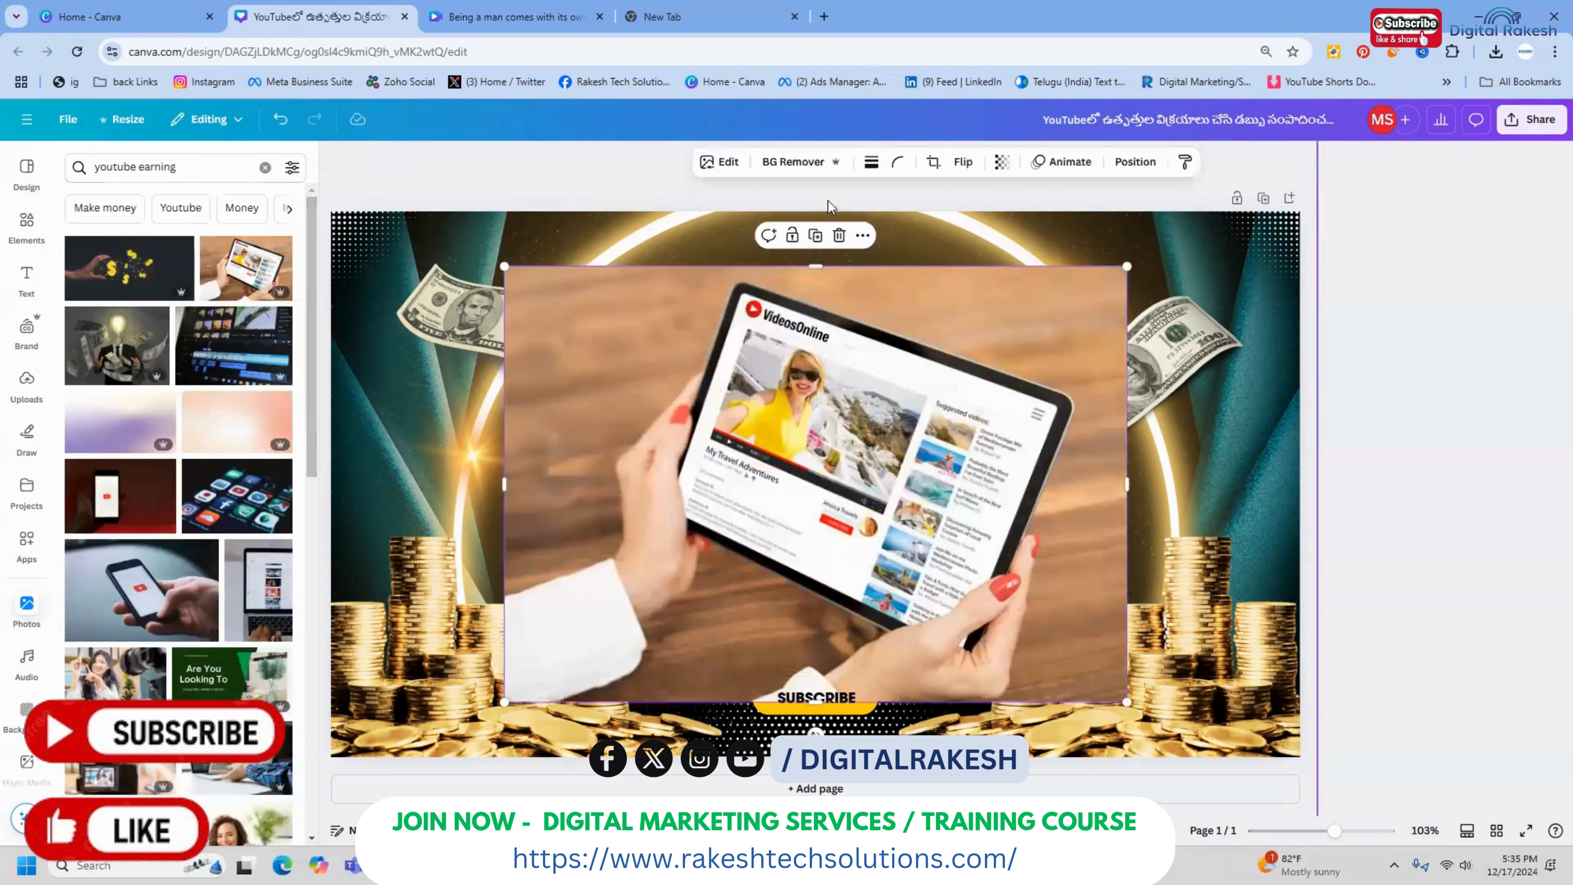
{"action": "left_click", "coordinate": [783, 161]}
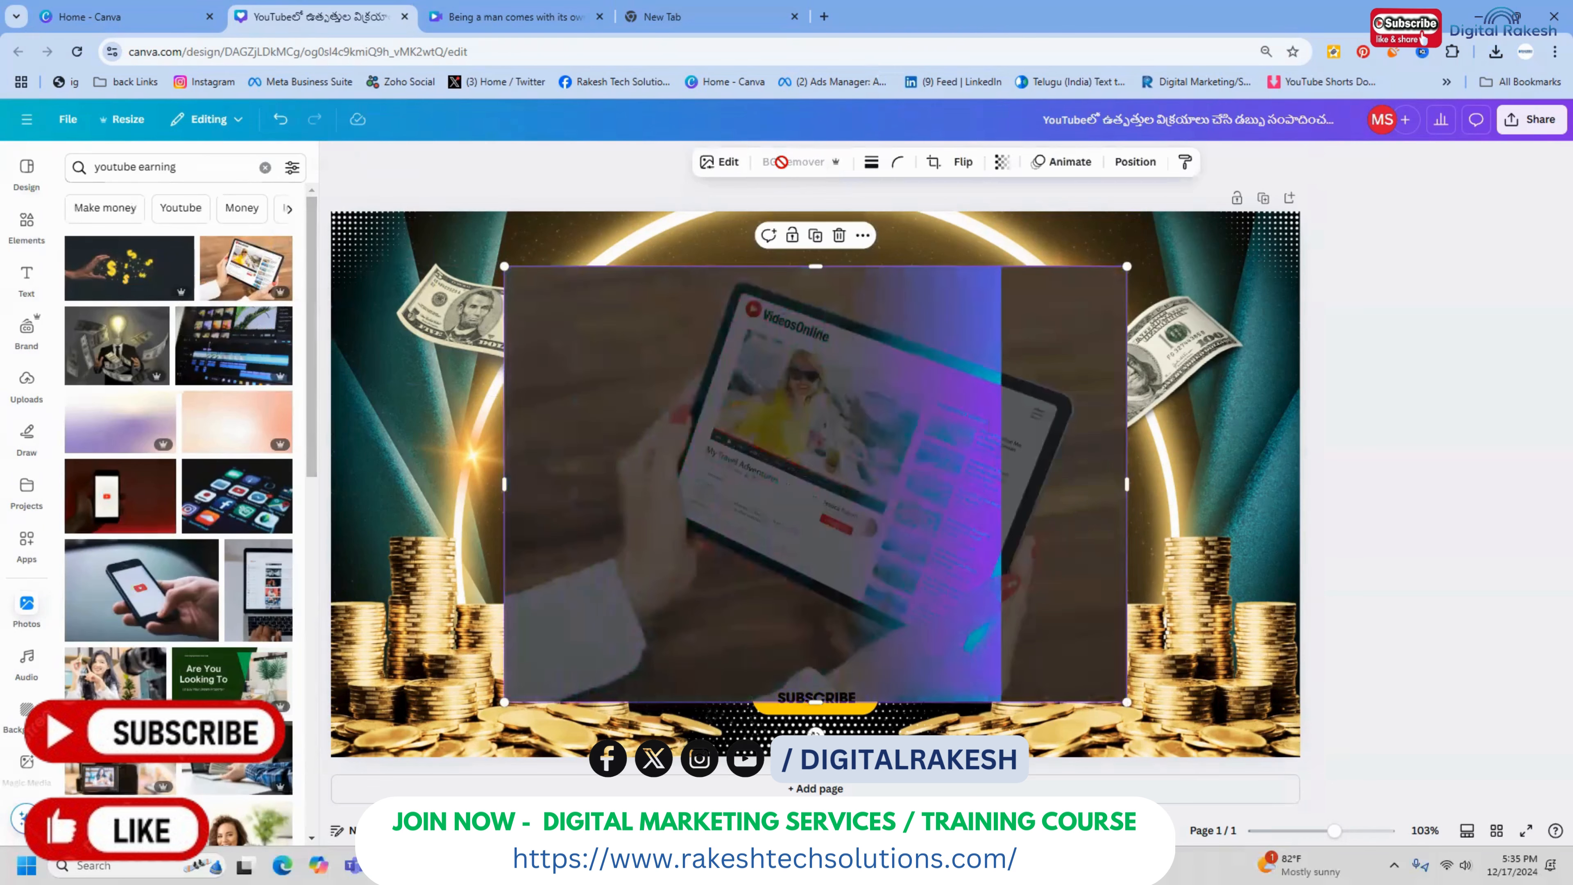
Shift the title text left and shrink the tablet cutout so it sits beside the title on the design's right side
{"action": "left_click_drag", "start_coordinate": [1075, 445], "coordinate": [1047, 461]}
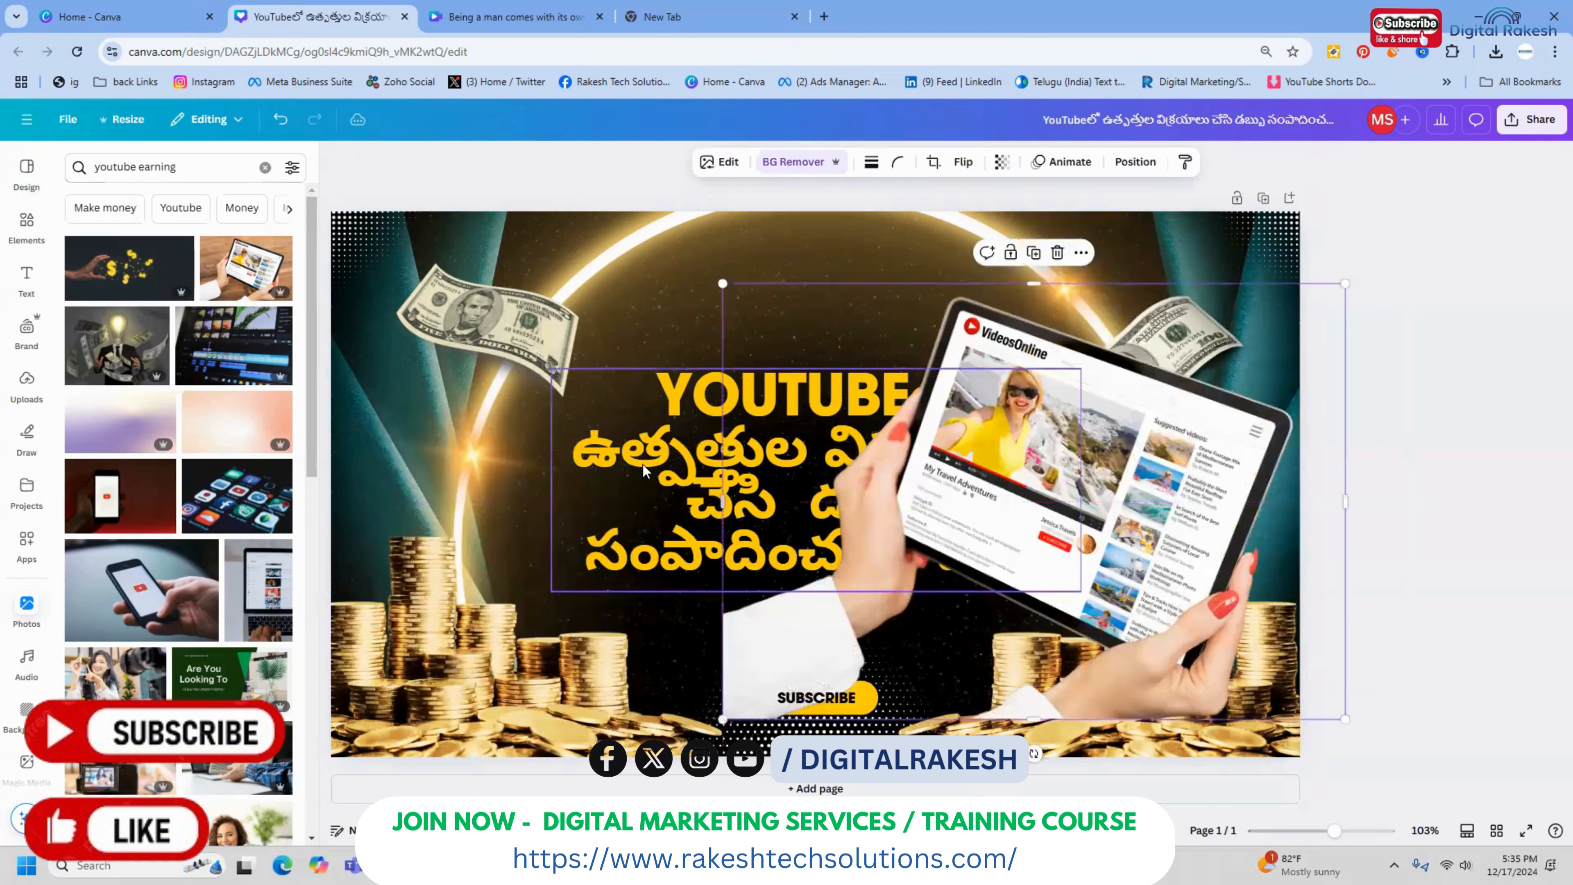
{"action": "left_click_drag", "start_coordinate": [563, 465], "coordinate": [469, 469]}
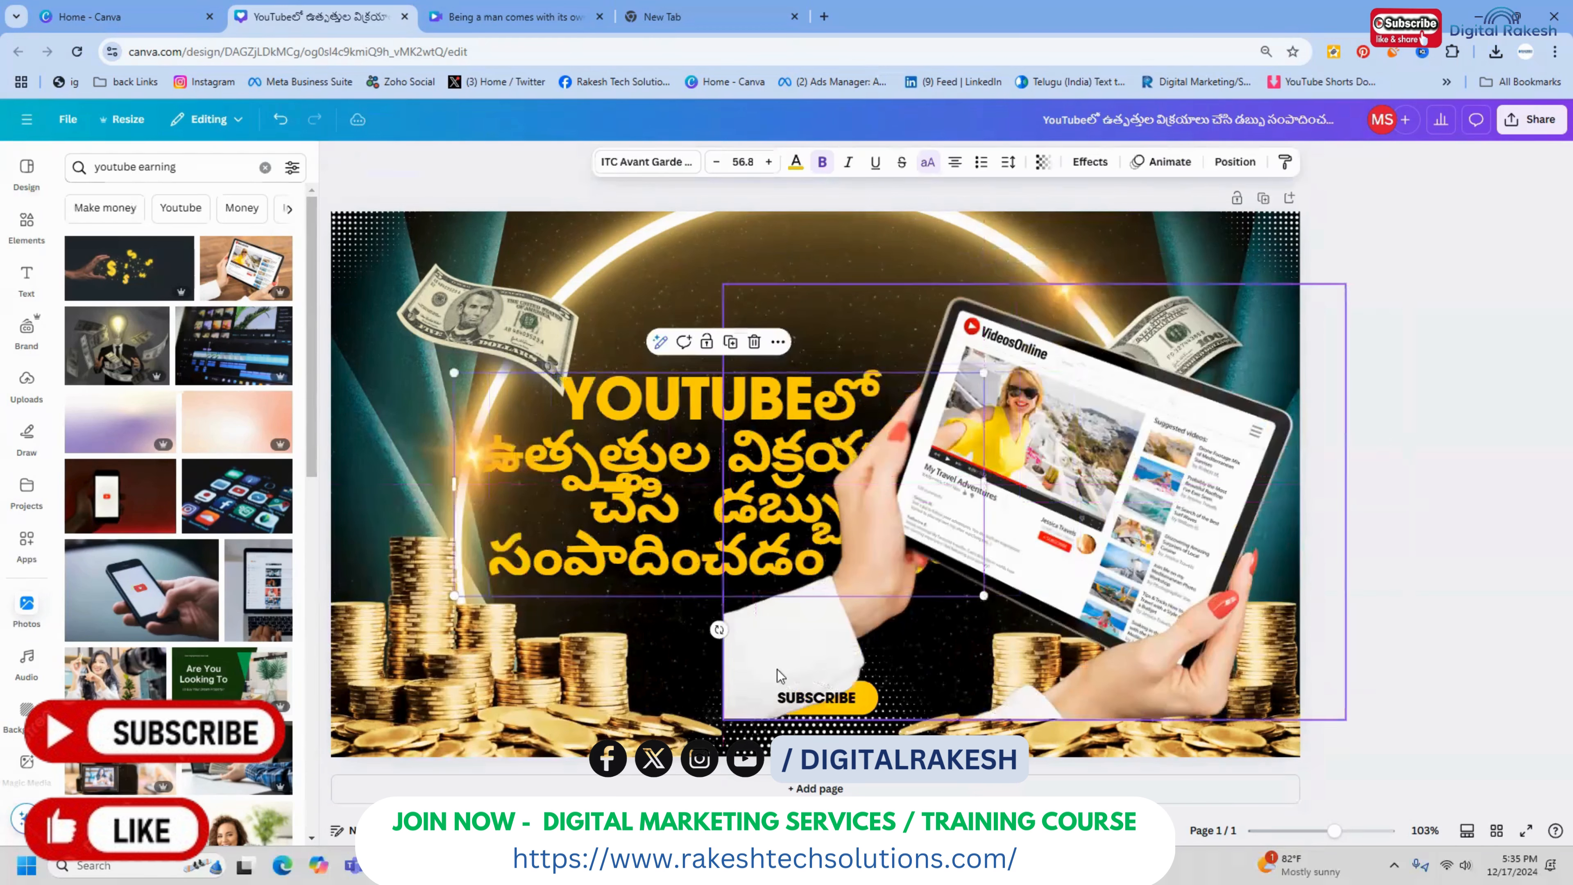
{"action": "left_click", "coordinate": [867, 632]}
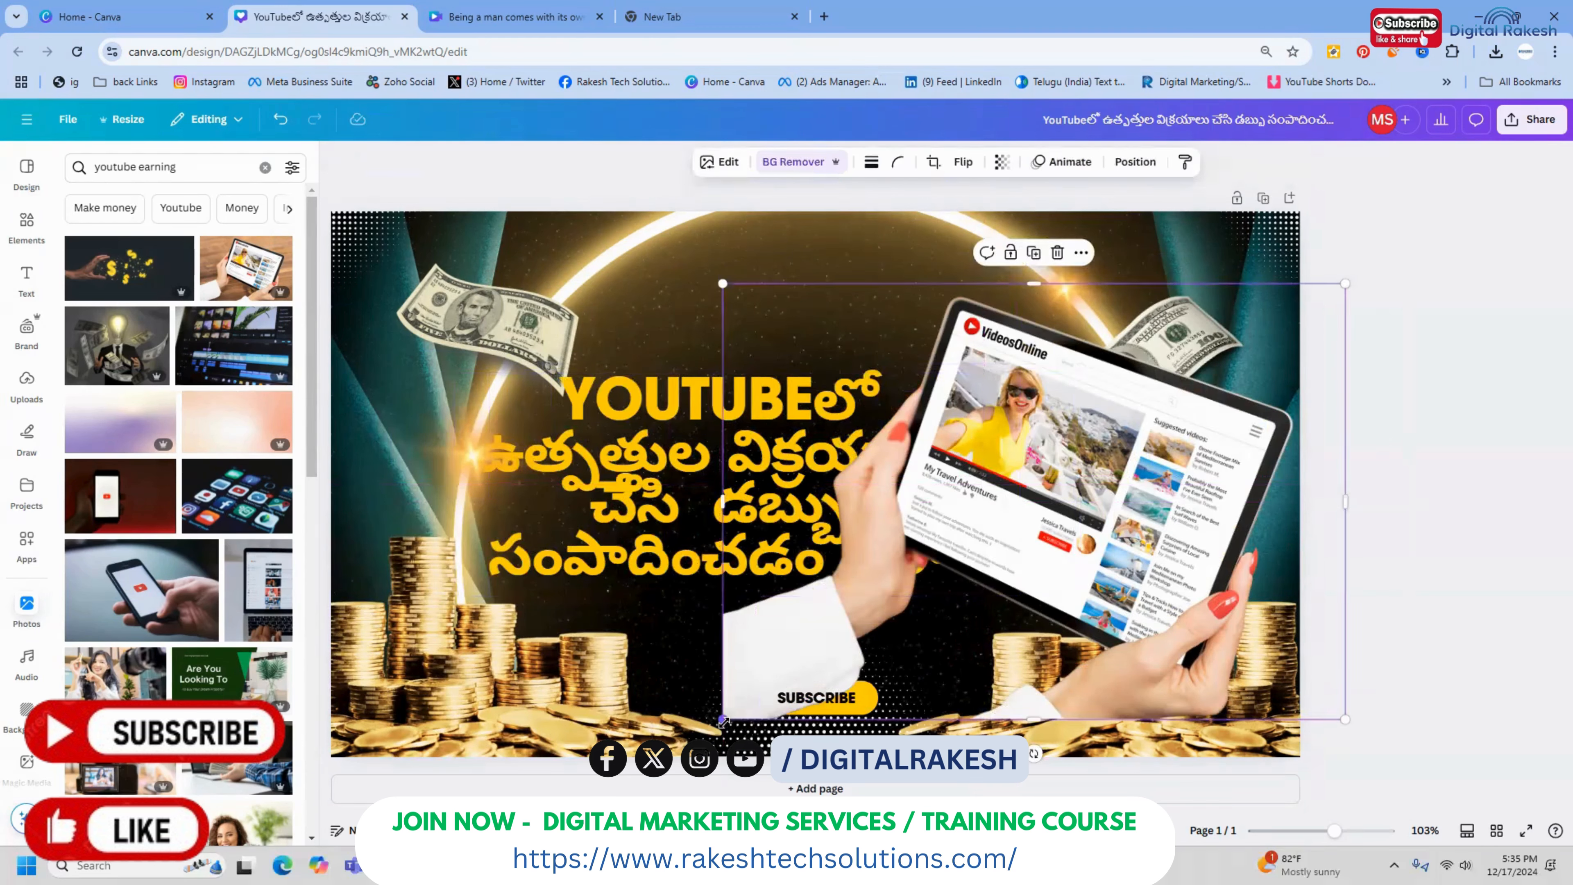
{"action": "left_click_drag", "start_coordinate": [724, 719], "coordinate": [1014, 628]}
{"action": "left_click_drag", "start_coordinate": [960, 417], "coordinate": [1029, 417]}
{"action": "left_click_drag", "start_coordinate": [1113, 378], "coordinate": [1085, 407]}
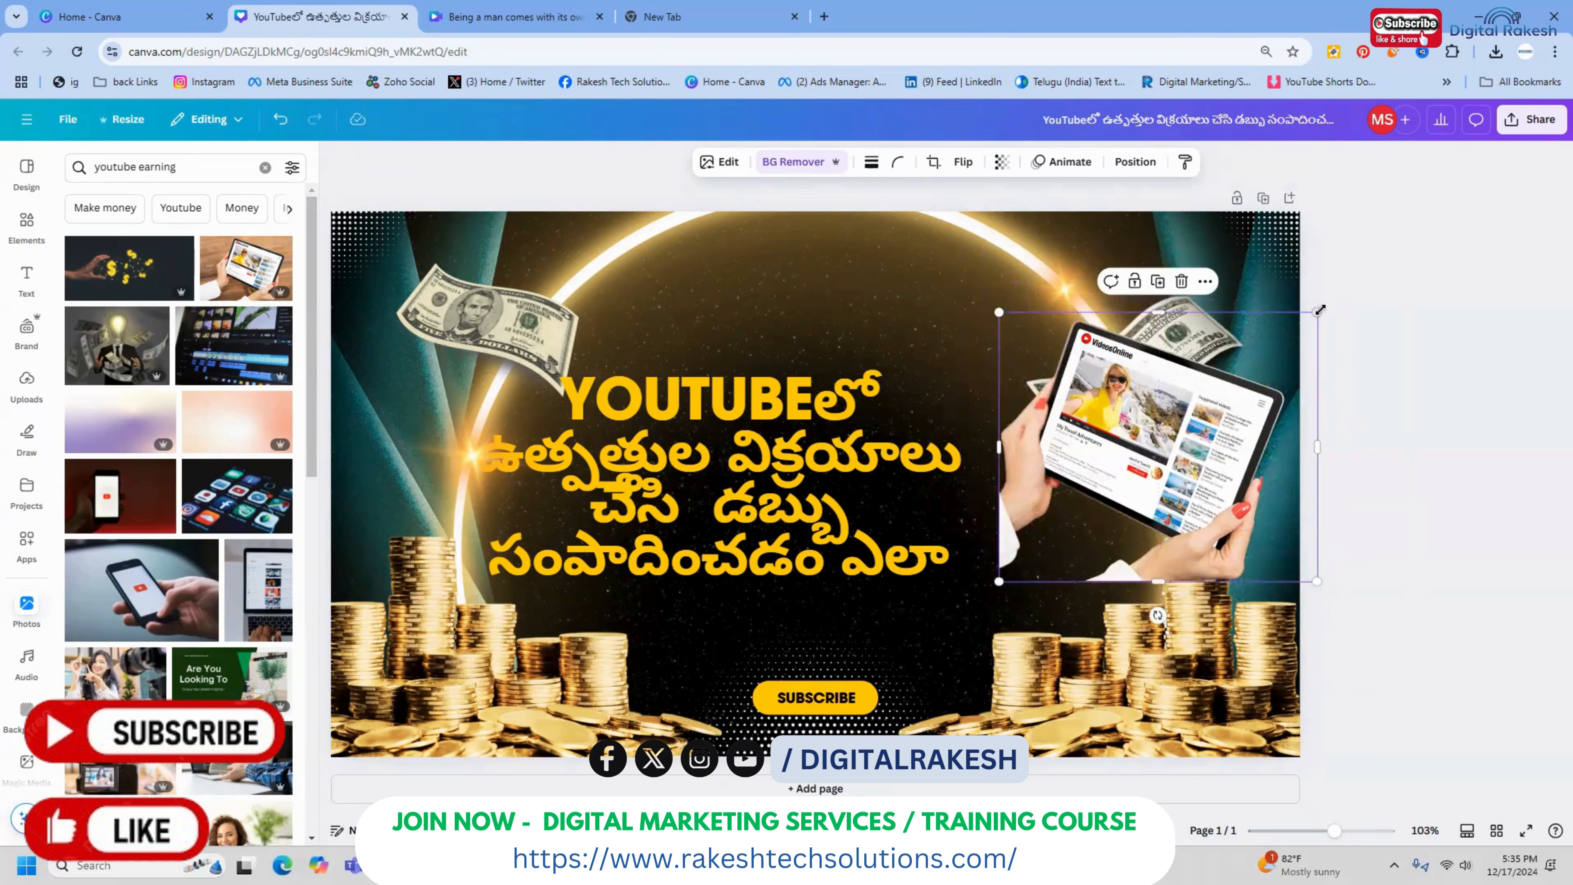
{"action": "left_click_drag", "start_coordinate": [1318, 313], "coordinate": [1271, 353]}
{"action": "left_click_drag", "start_coordinate": [1193, 455], "coordinate": [1200, 436]}
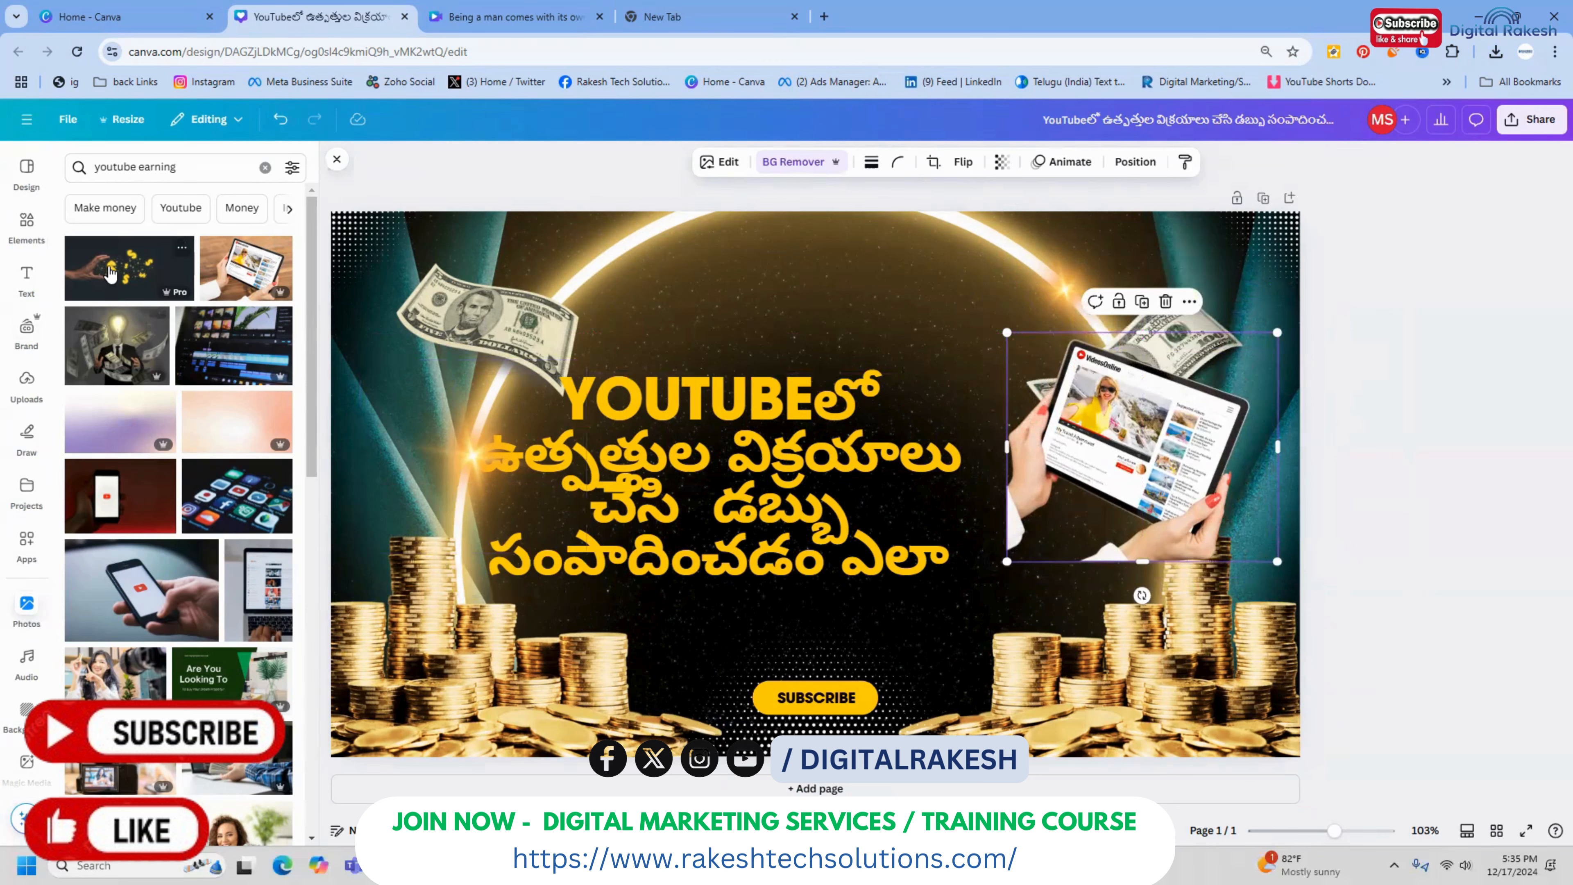
Add the photo of a hand with golden dollar signs, remove its background and move it towards the tablet cutout
{"action": "left_click", "coordinate": [110, 273]}
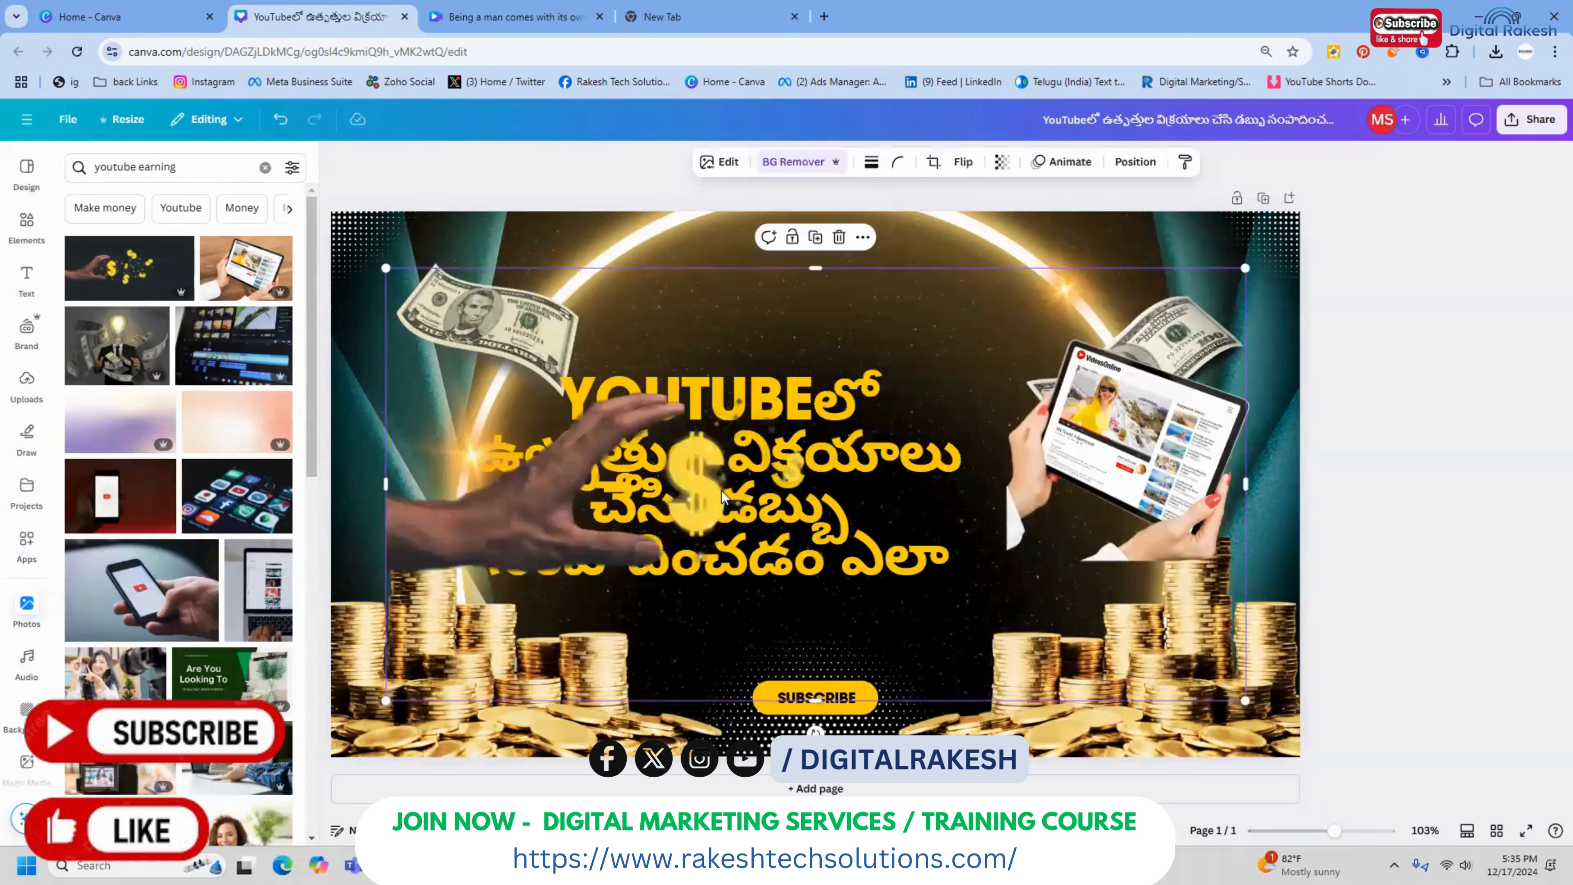
{"action": "left_click_drag", "start_coordinate": [721, 496], "coordinate": [1026, 540]}
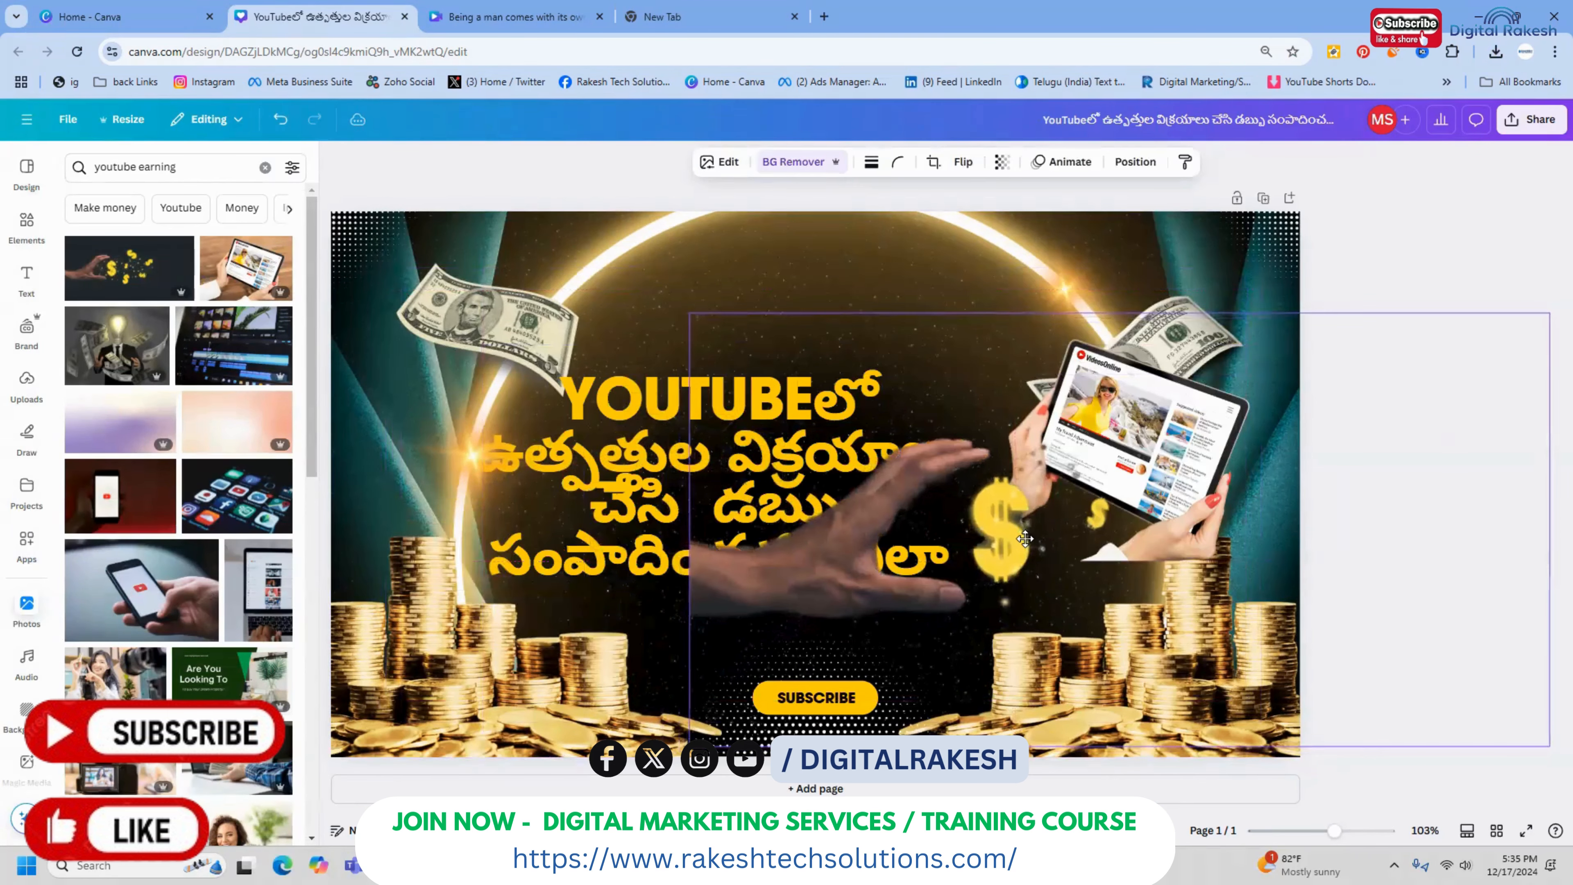
{"action": "left_click", "coordinate": [1434, 211]}
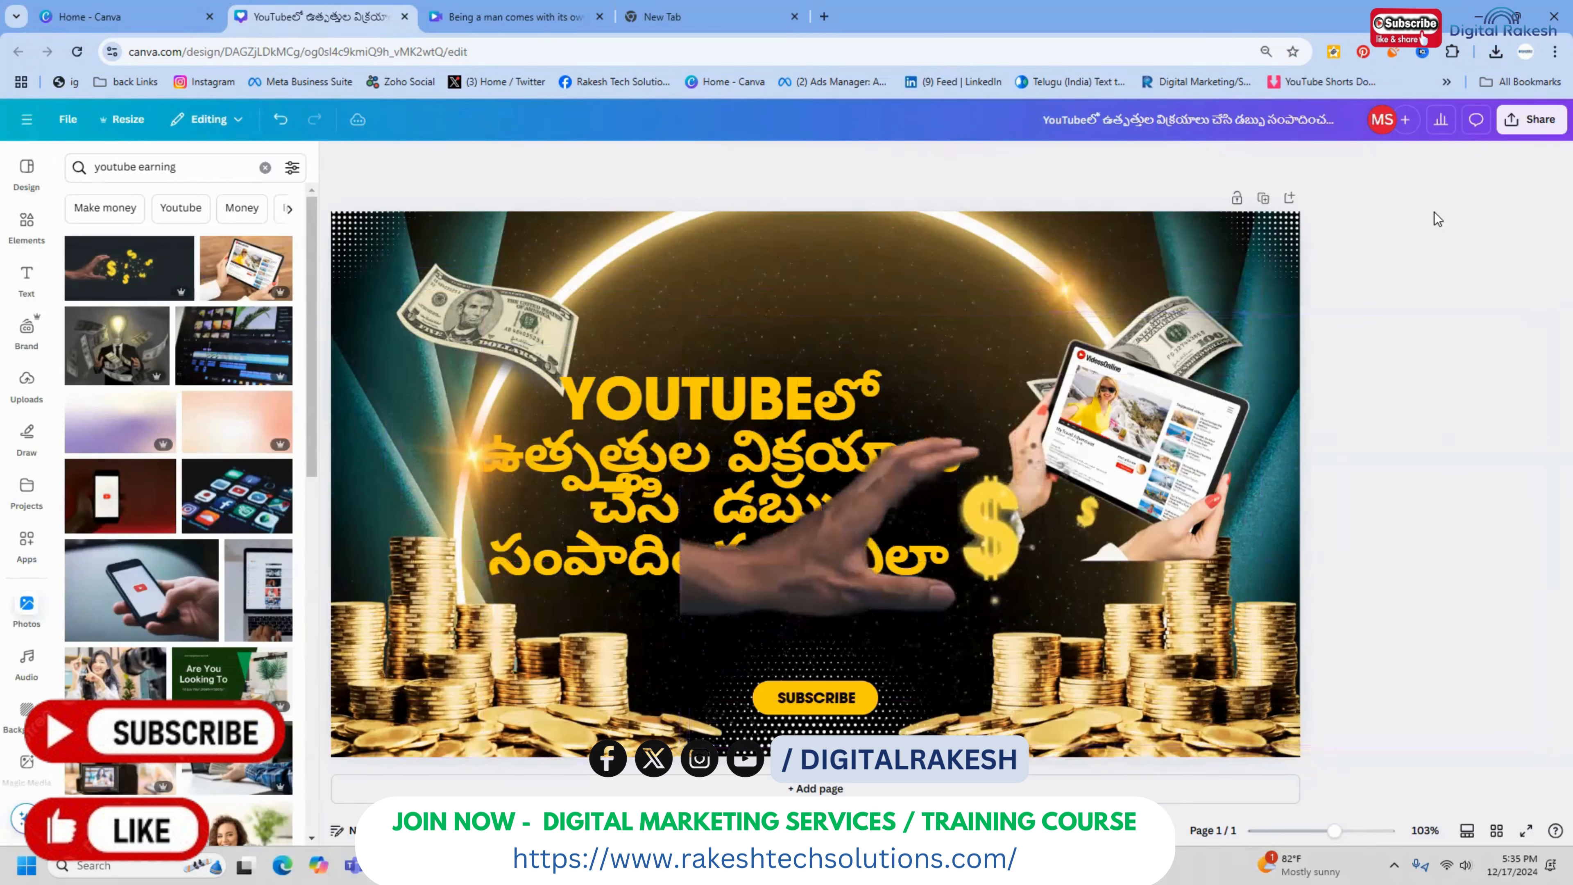
Crop the hand out of the dollar-sign picture and tighten its frame around the dollar signs beside the tablet
{"action": "left_click", "coordinate": [719, 551]}
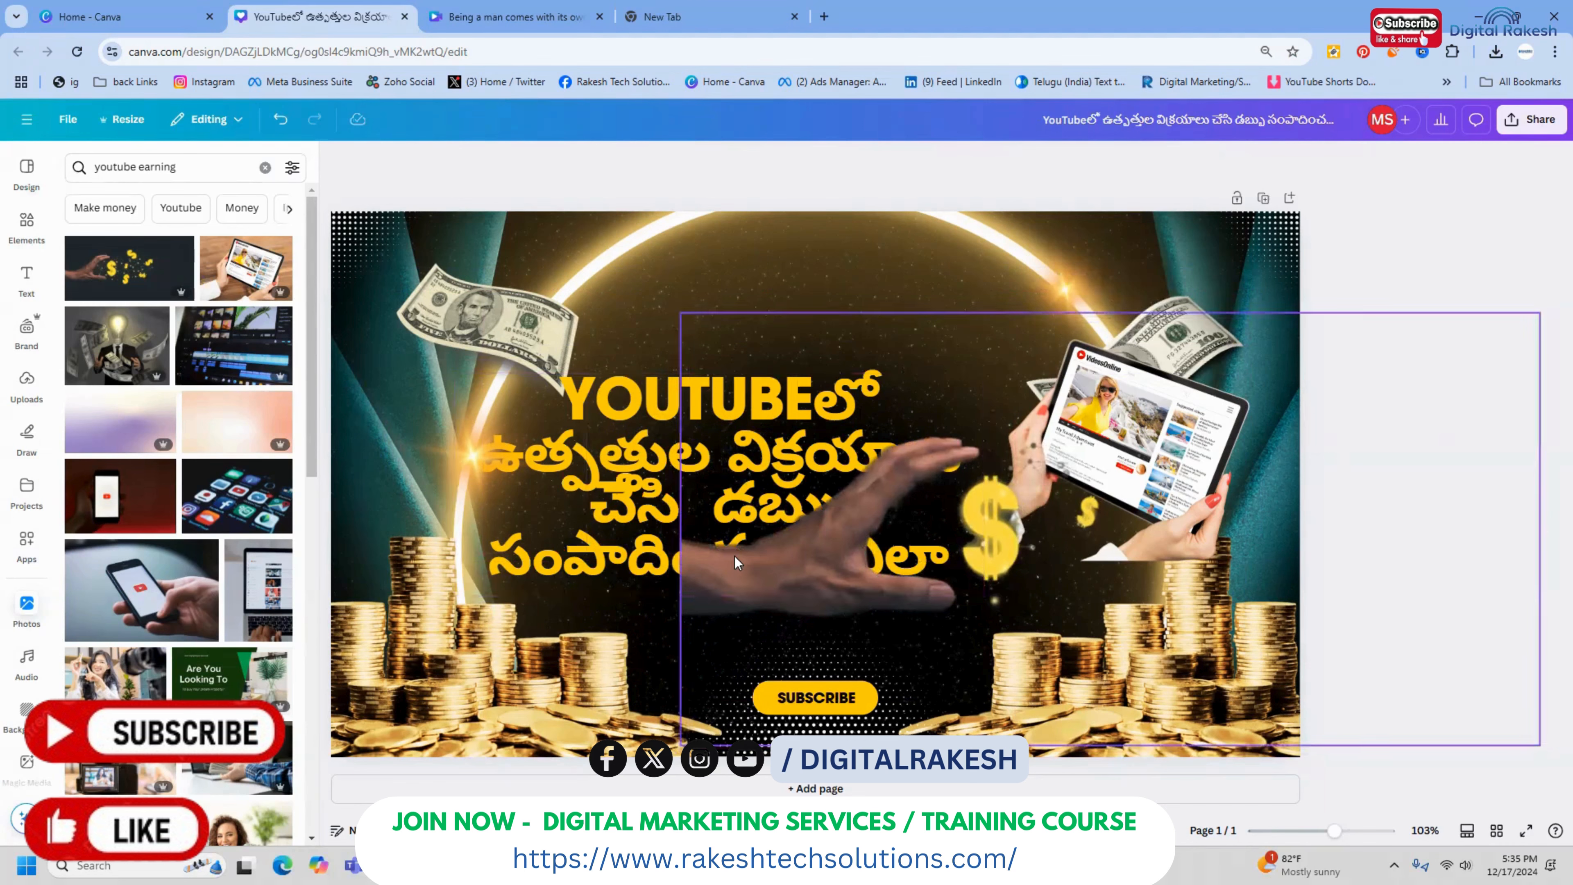
{"action": "left_click_drag", "start_coordinate": [681, 527], "coordinate": [989, 541]}
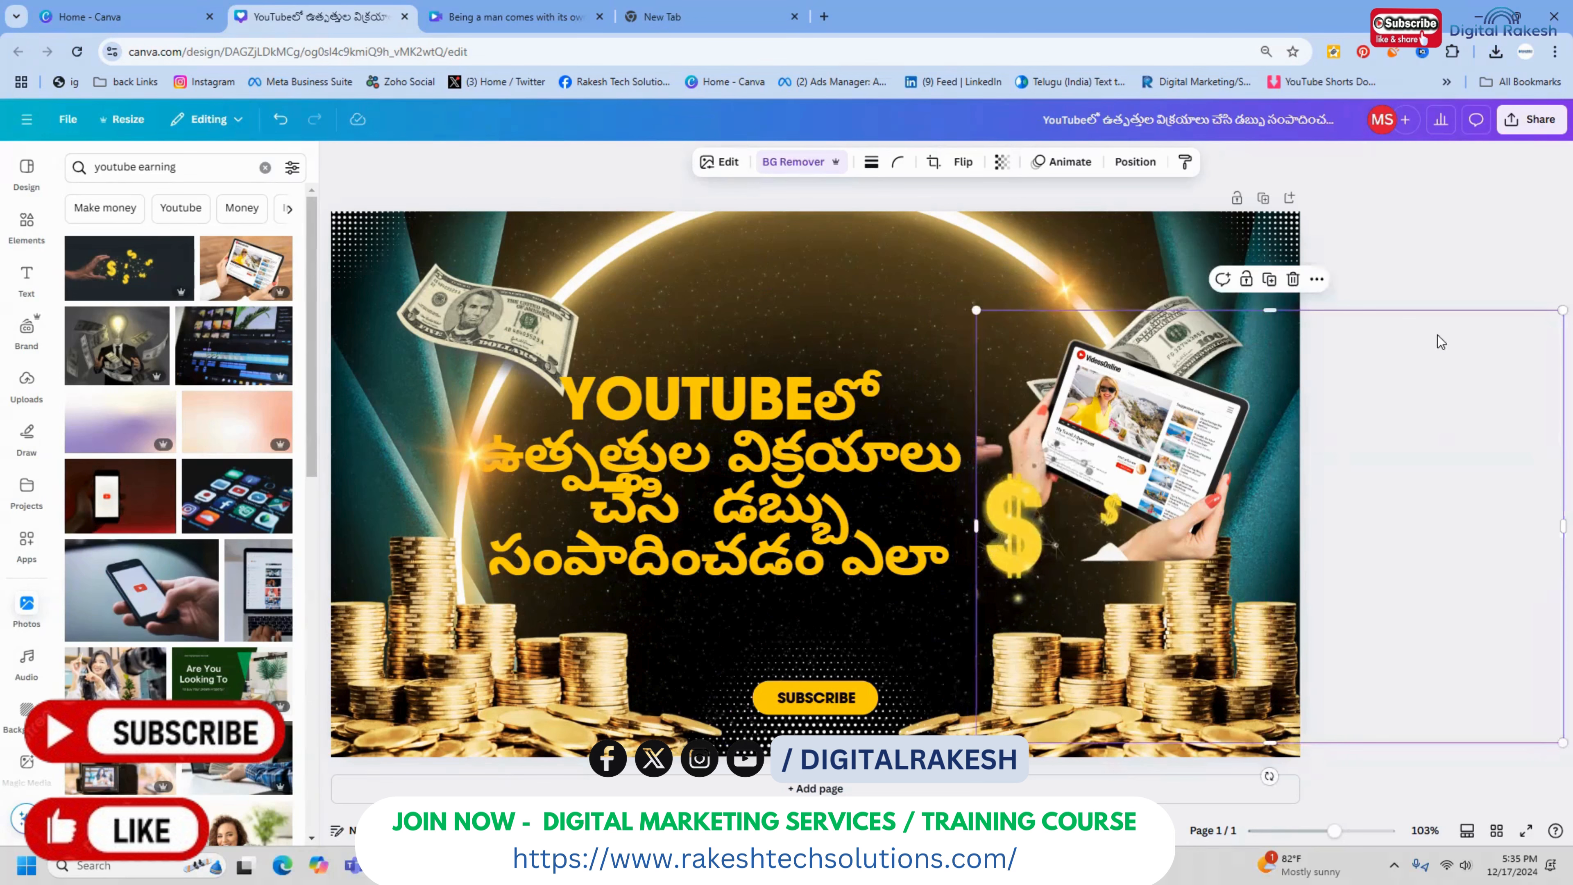
{"action": "left_click_drag", "start_coordinate": [1561, 527], "coordinate": [1153, 527]}
{"action": "left_click_drag", "start_coordinate": [1065, 743], "coordinate": [1065, 596]}
{"action": "left_click_drag", "start_coordinate": [1071, 308], "coordinate": [1068, 351]}
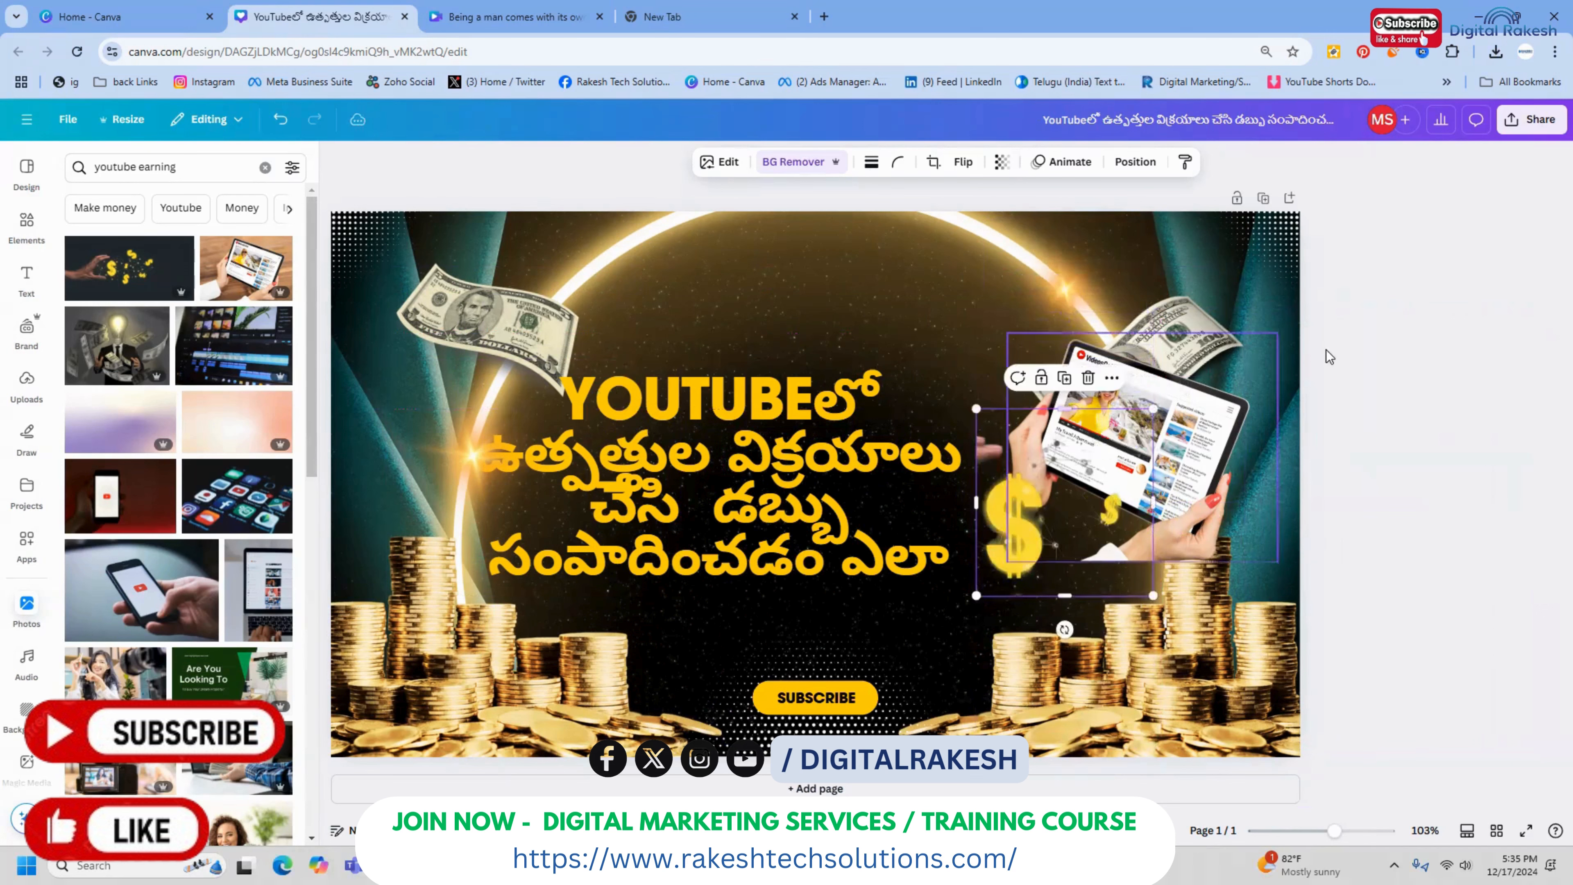
{"action": "left_click", "coordinate": [1359, 342]}
{"action": "left_click", "coordinate": [1059, 422]}
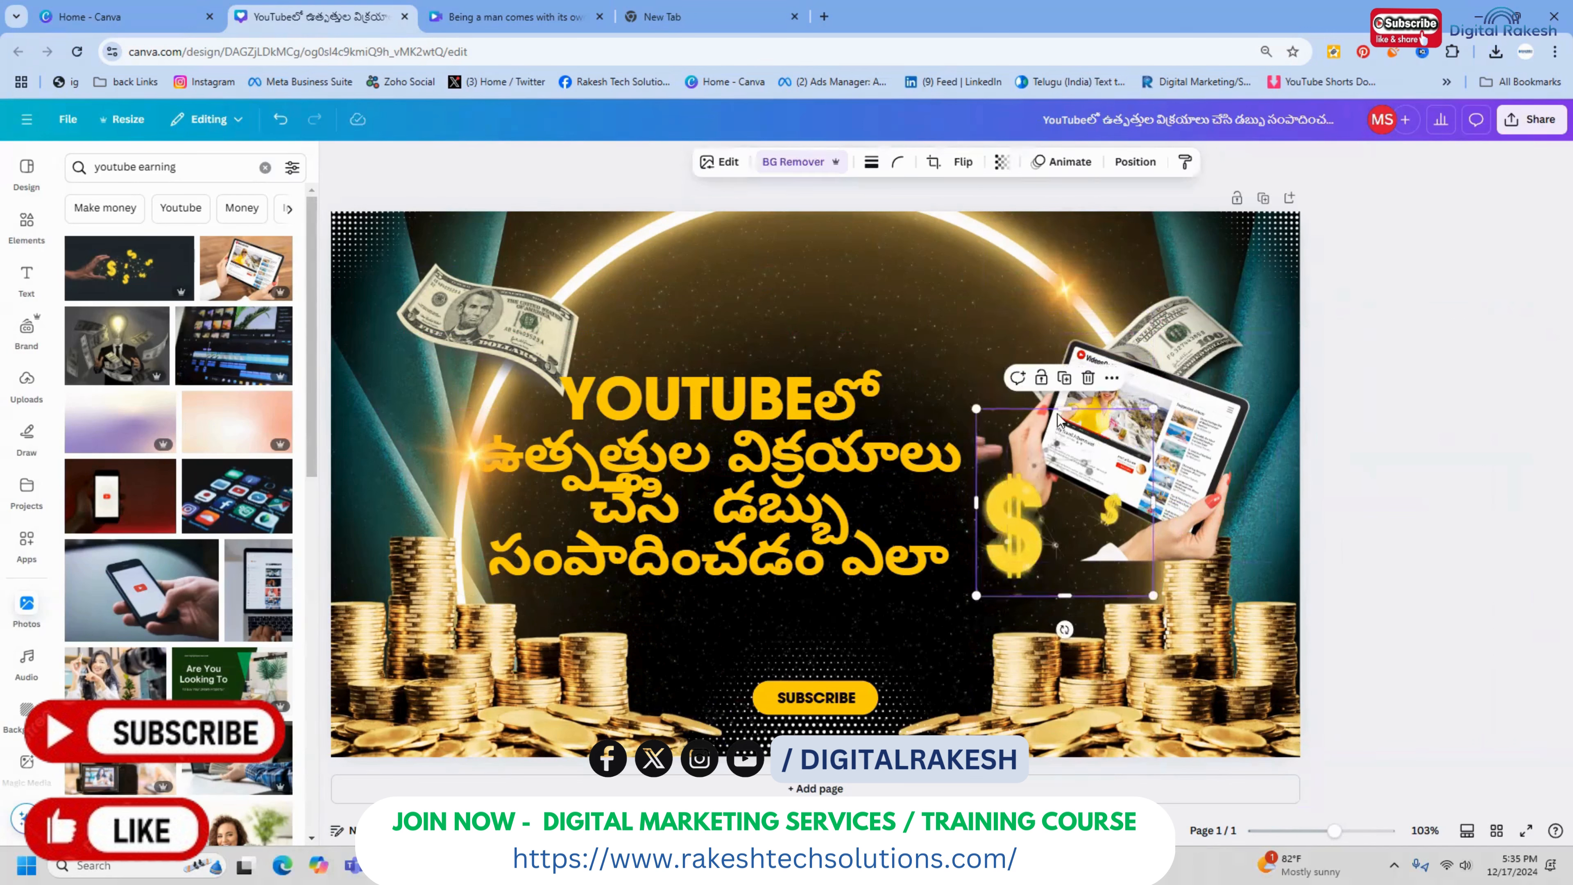
{"action": "left_click_drag", "start_coordinate": [1062, 406], "coordinate": [1065, 458]}
{"action": "left_click", "coordinate": [1343, 373]}
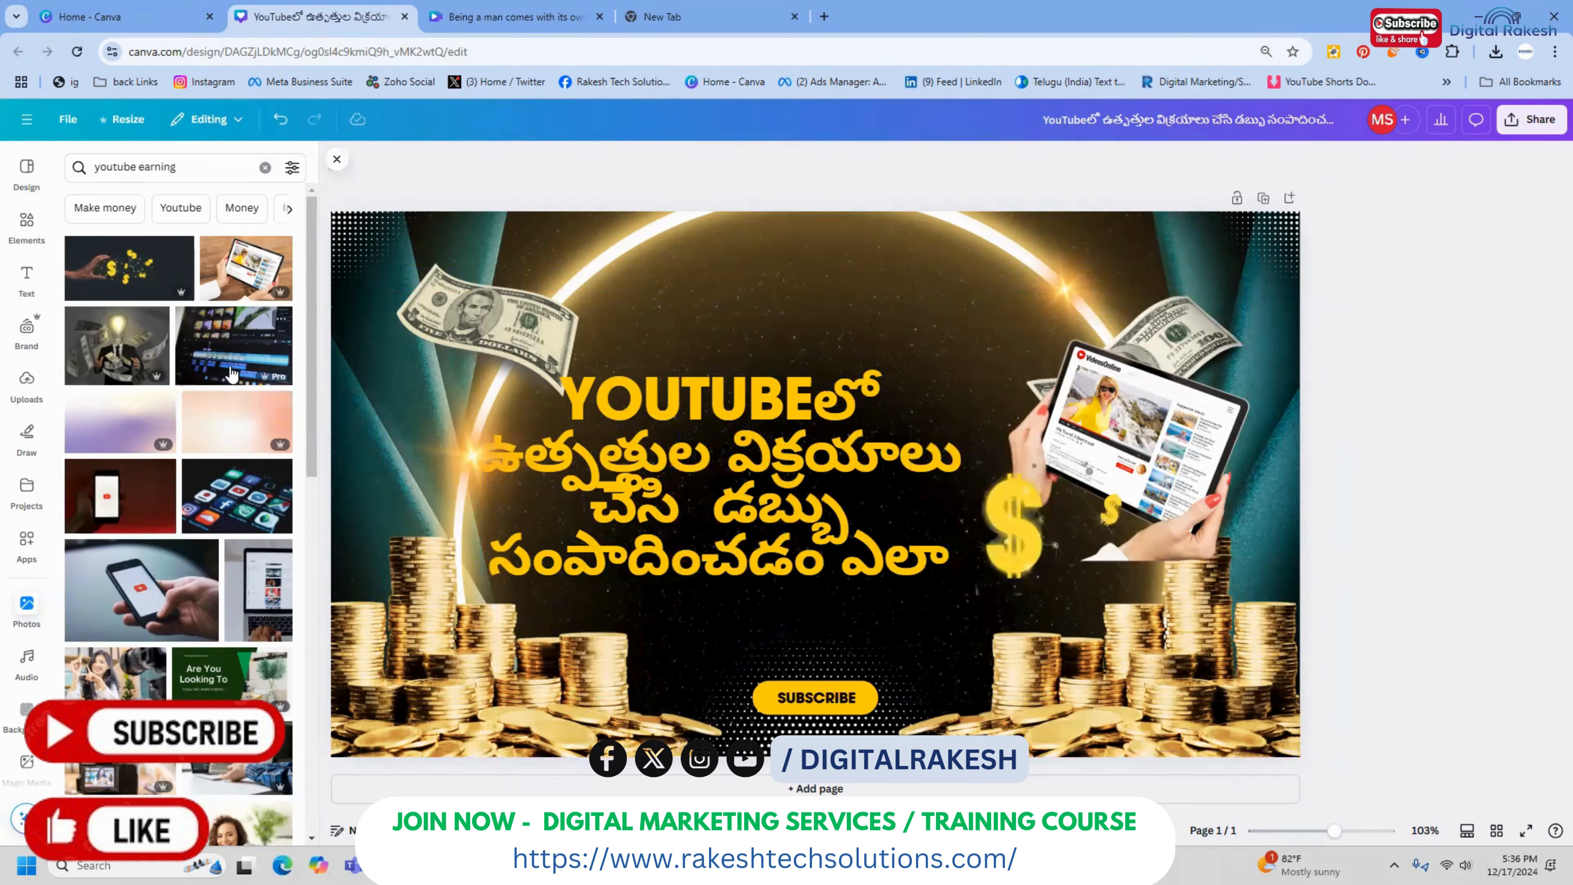
Change the font of the whole title text to League Spartan
{"action": "left_click", "coordinate": [697, 462]}
{"action": "double_click", "coordinate": [698, 462]}
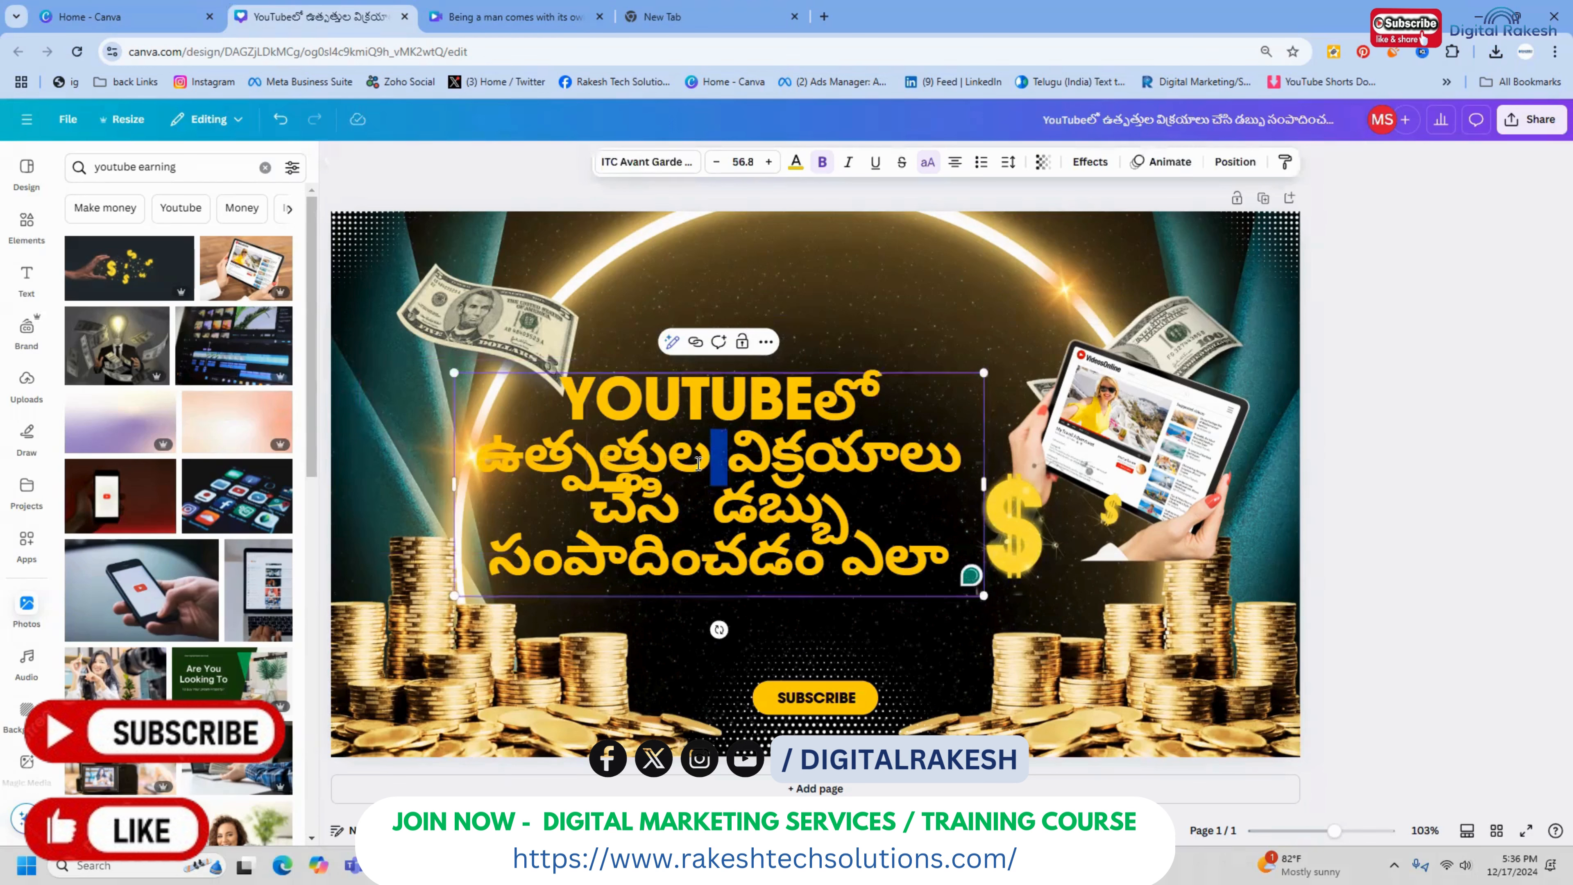
{"action": "key", "text": "ctrl+a"}
{"action": "left_click", "coordinate": [644, 162]}
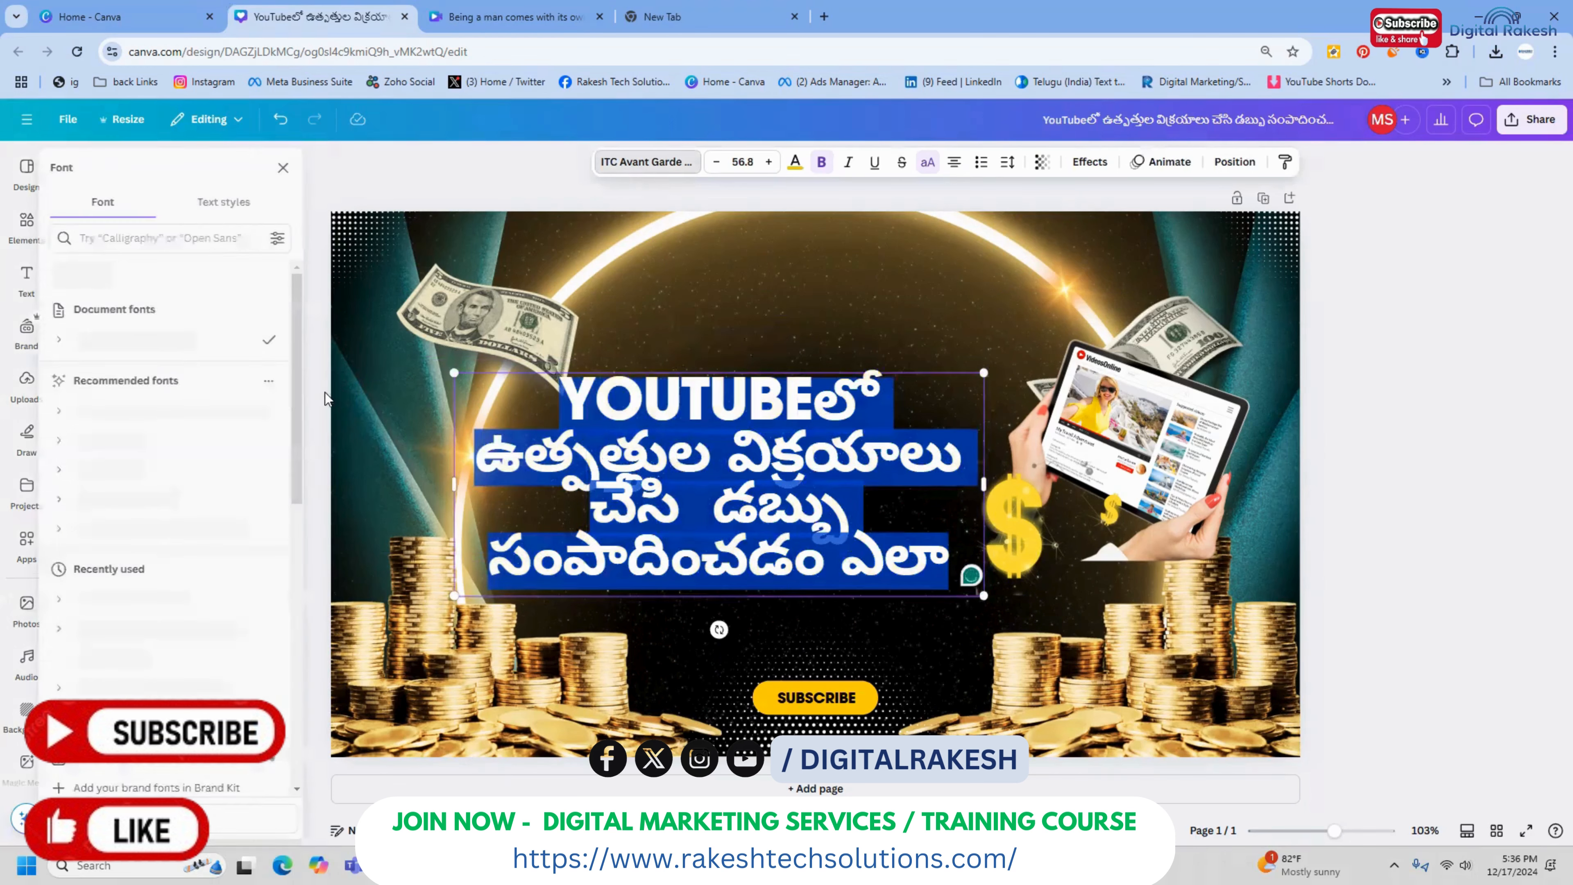
{"action": "left_click", "coordinate": [186, 412]}
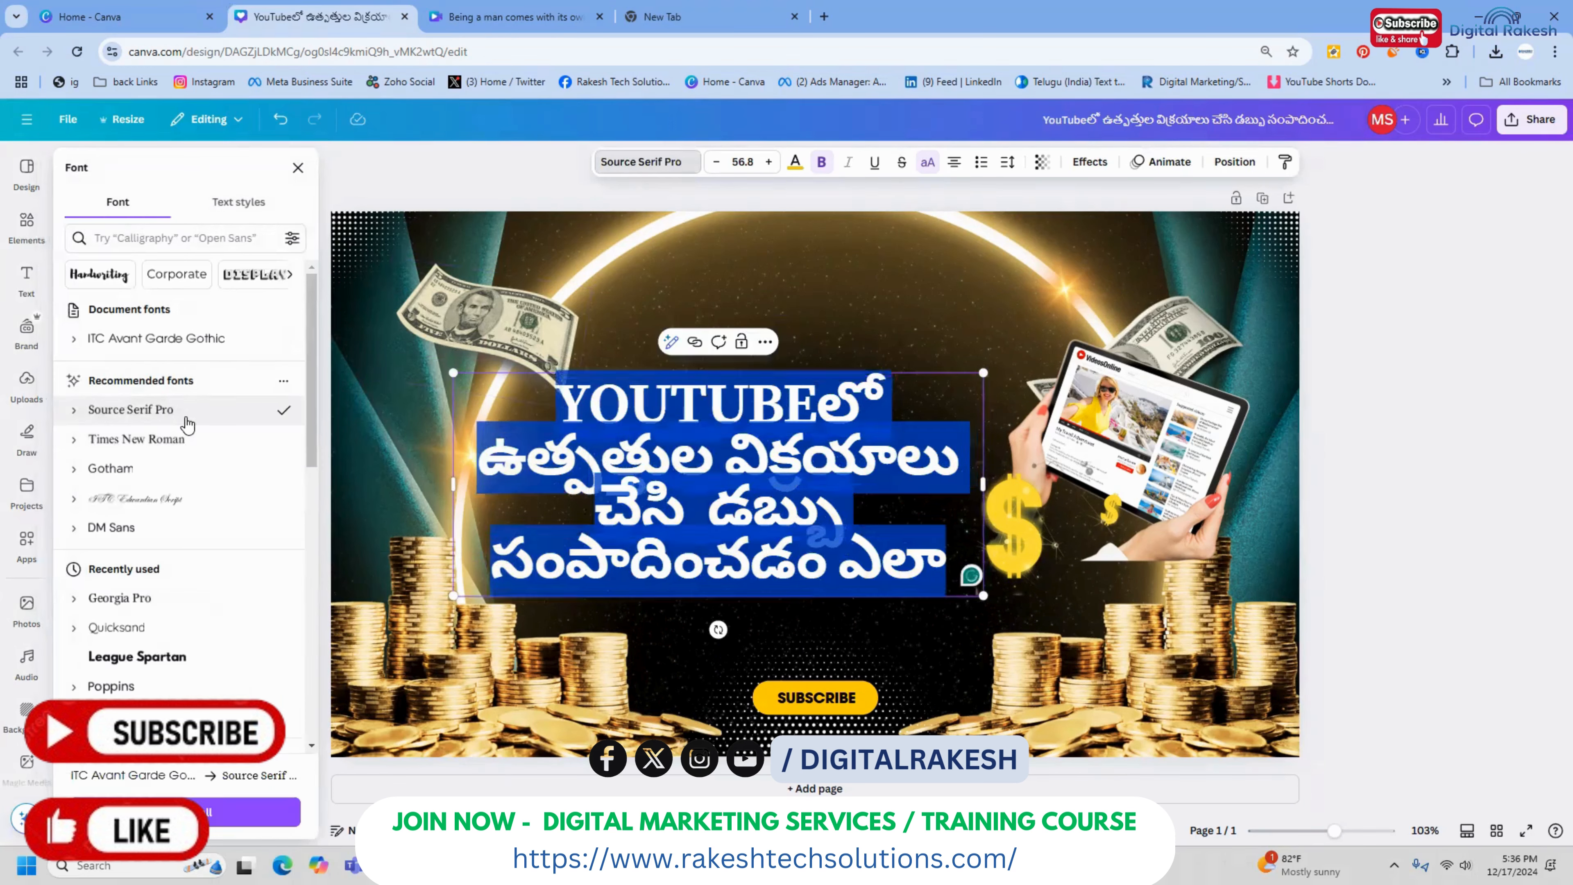
{"action": "left_click", "coordinate": [129, 471]}
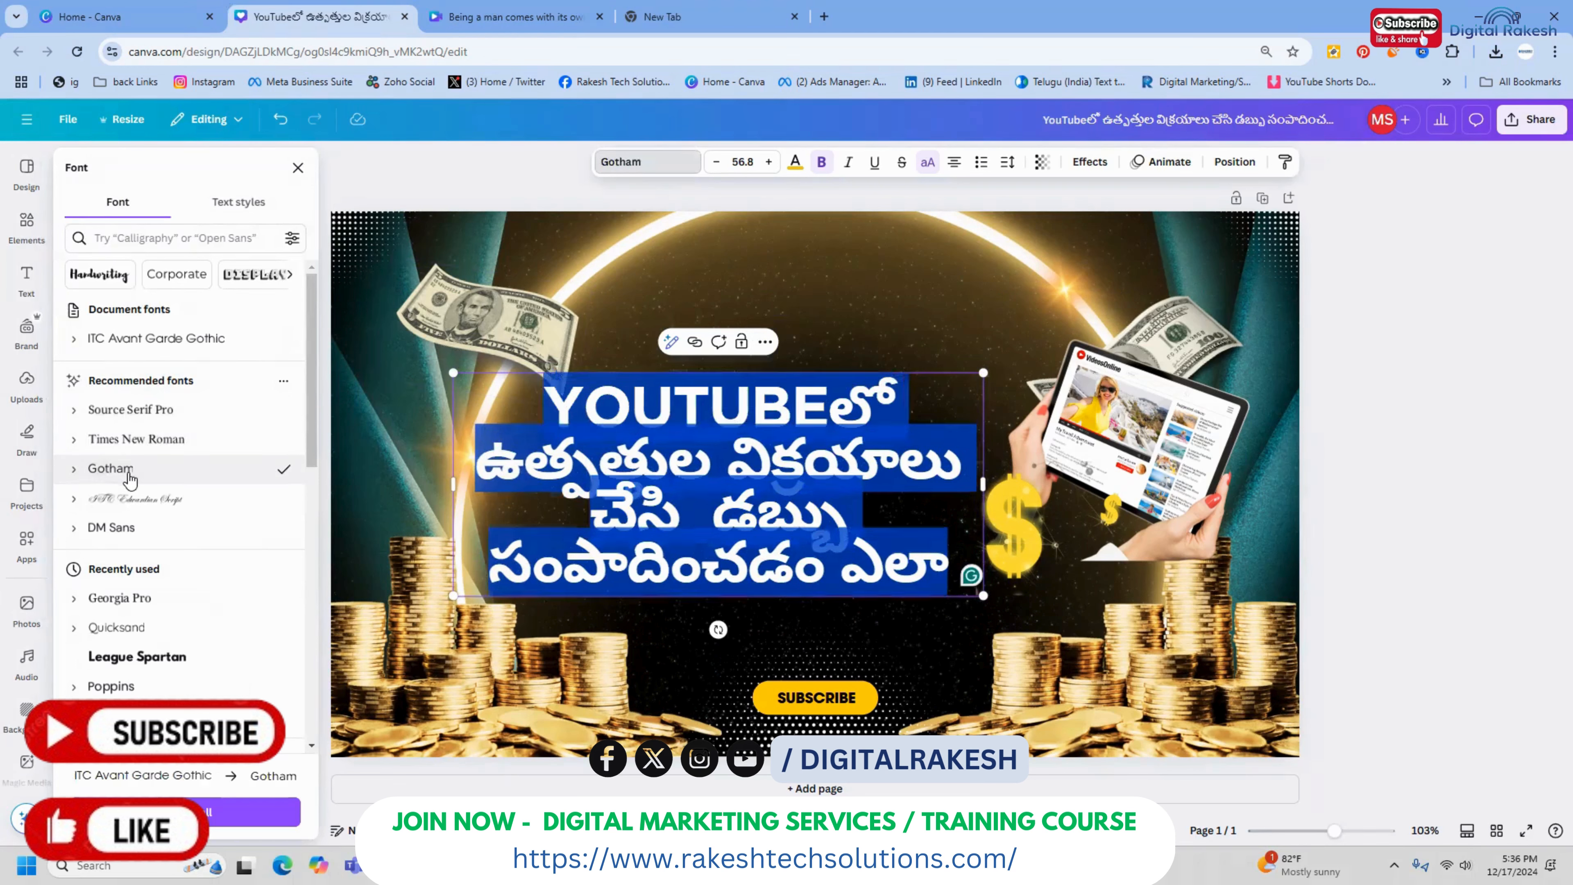
{"action": "left_click", "coordinate": [129, 661]}
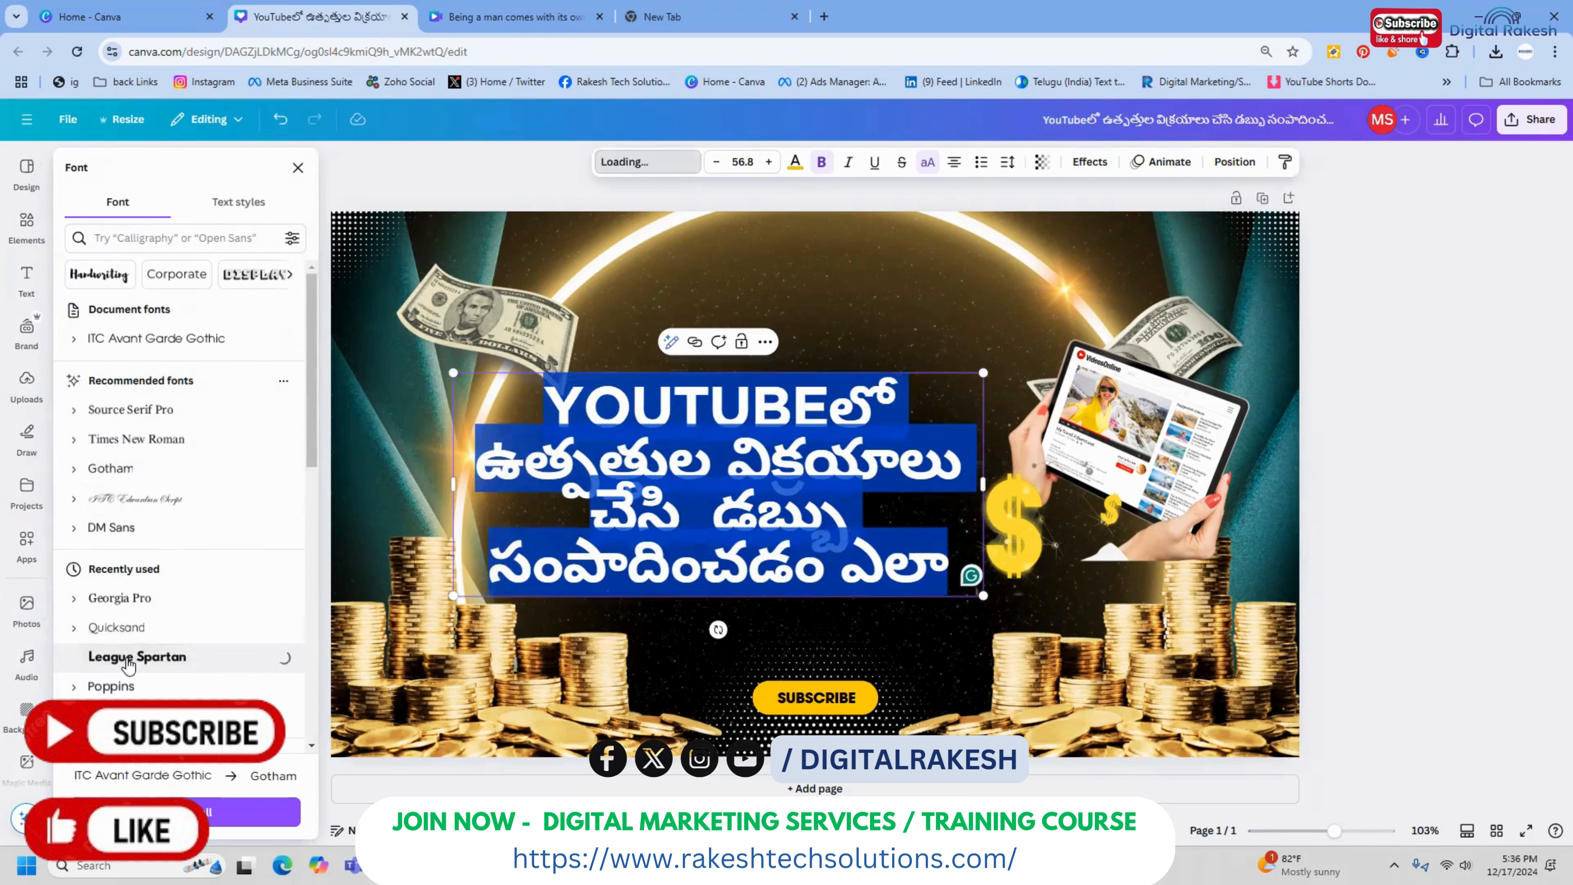
{"action": "left_click", "coordinate": [1427, 306]}
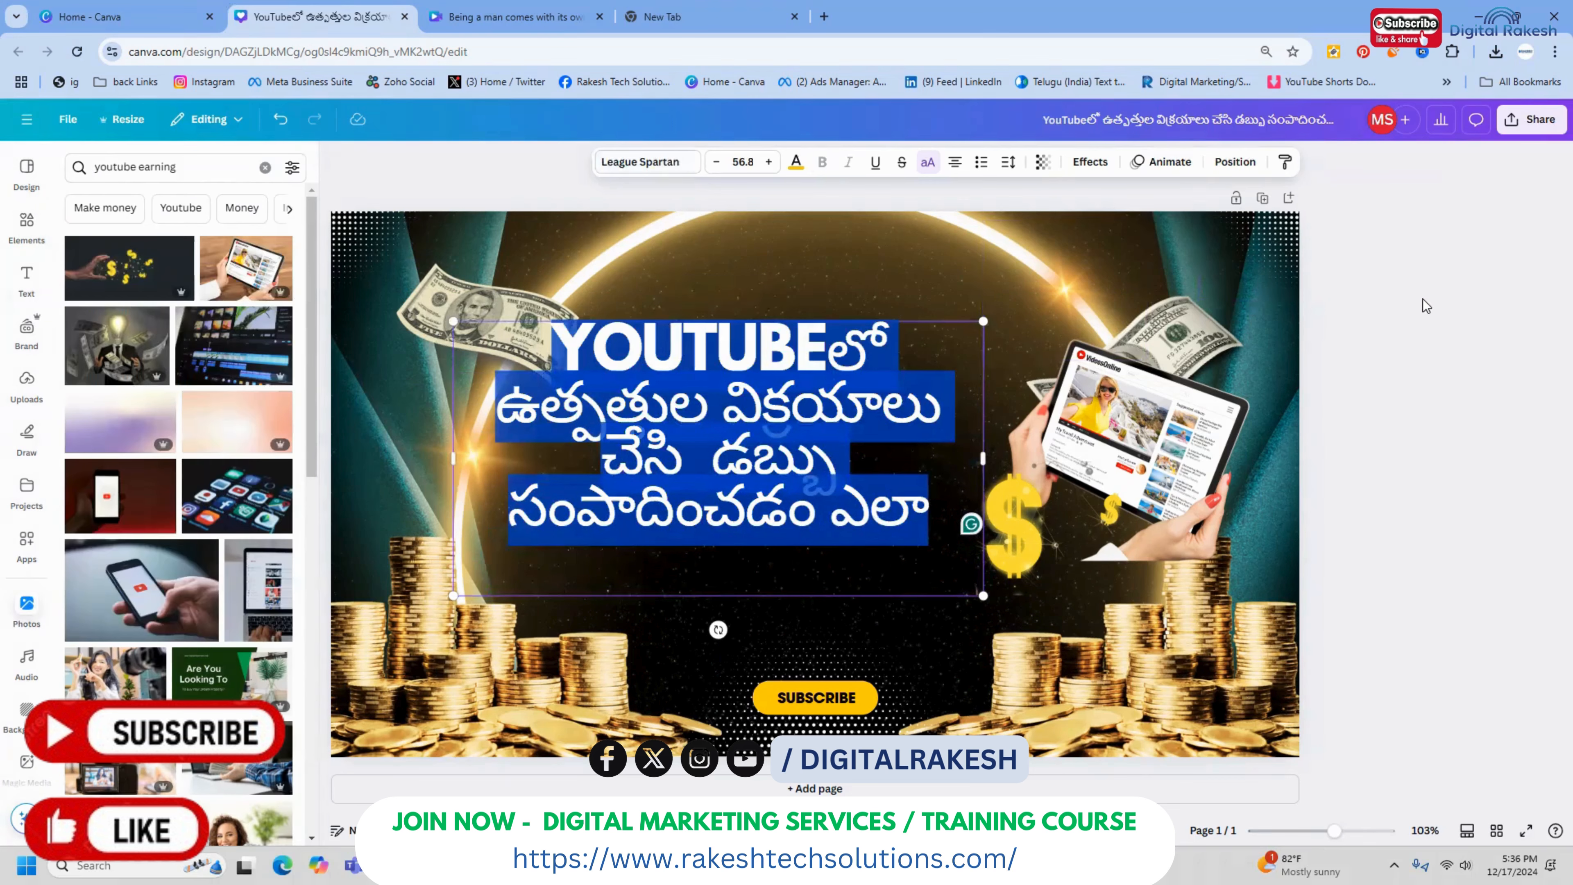
Insert a blank line after the title's second line and move the title slightly down and to the right
{"action": "left_click", "coordinate": [939, 397]}
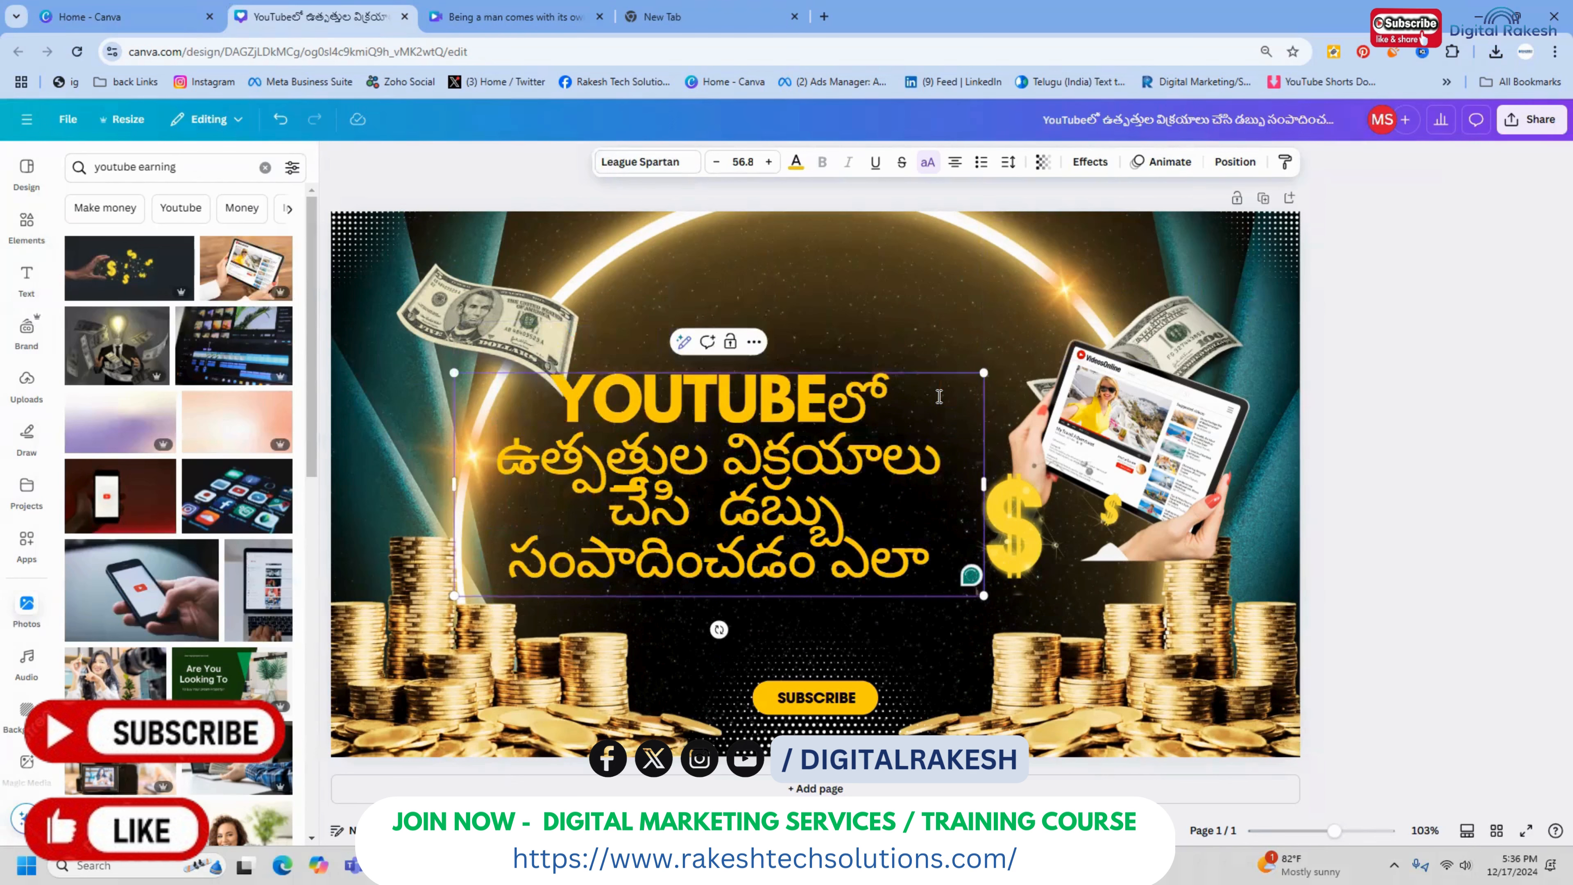
{"action": "key", "text": "Return"}
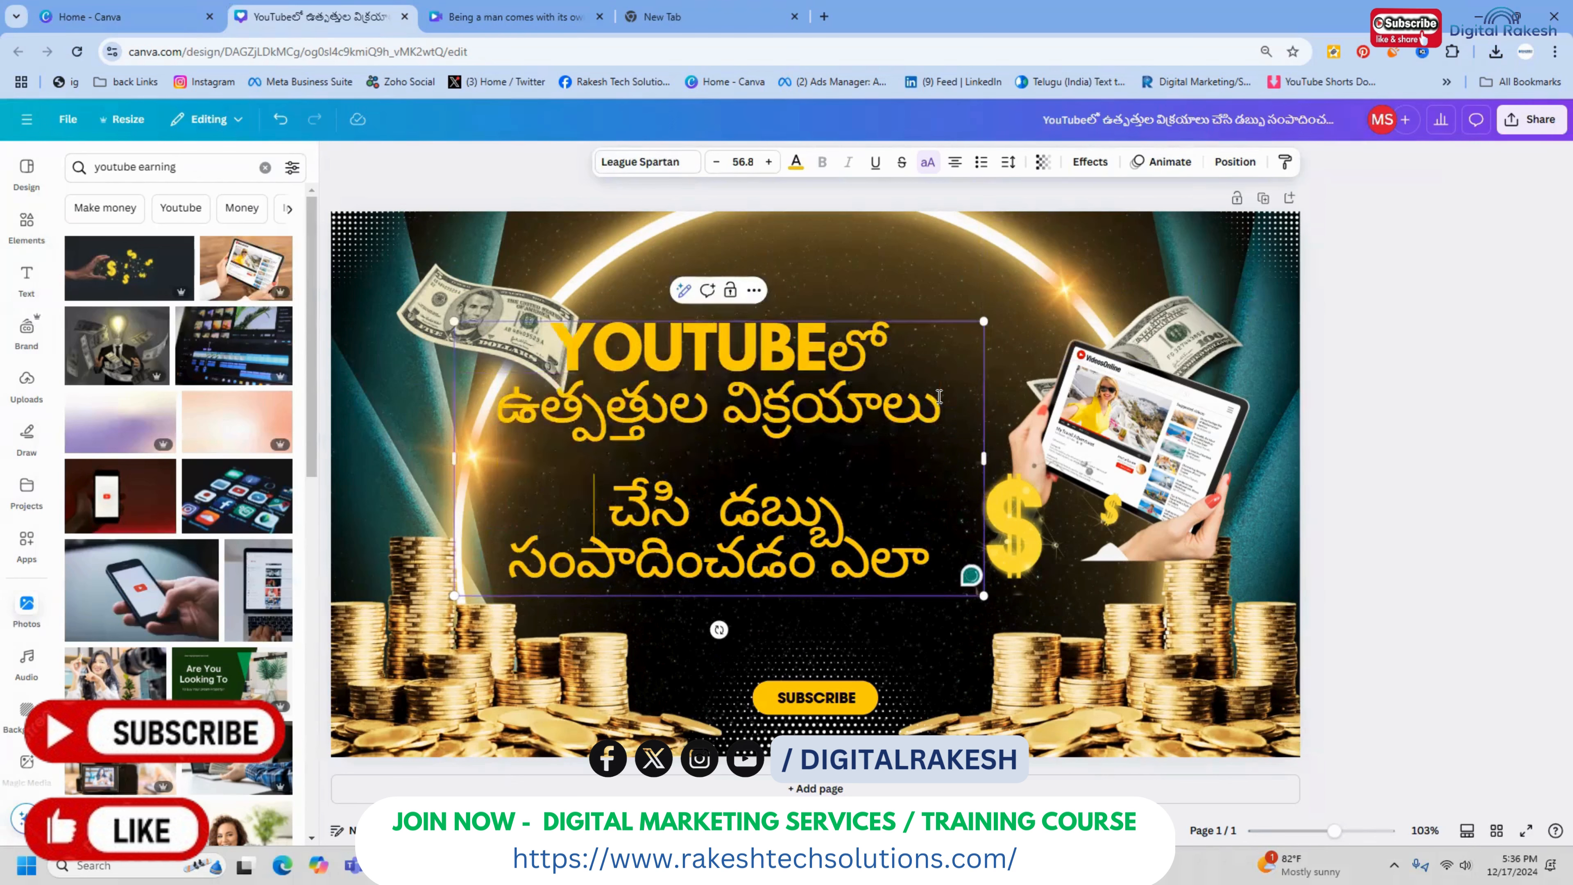
{"action": "left_click", "coordinate": [1451, 344]}
{"action": "left_click_drag", "start_coordinate": [844, 436], "coordinate": [862, 466]}
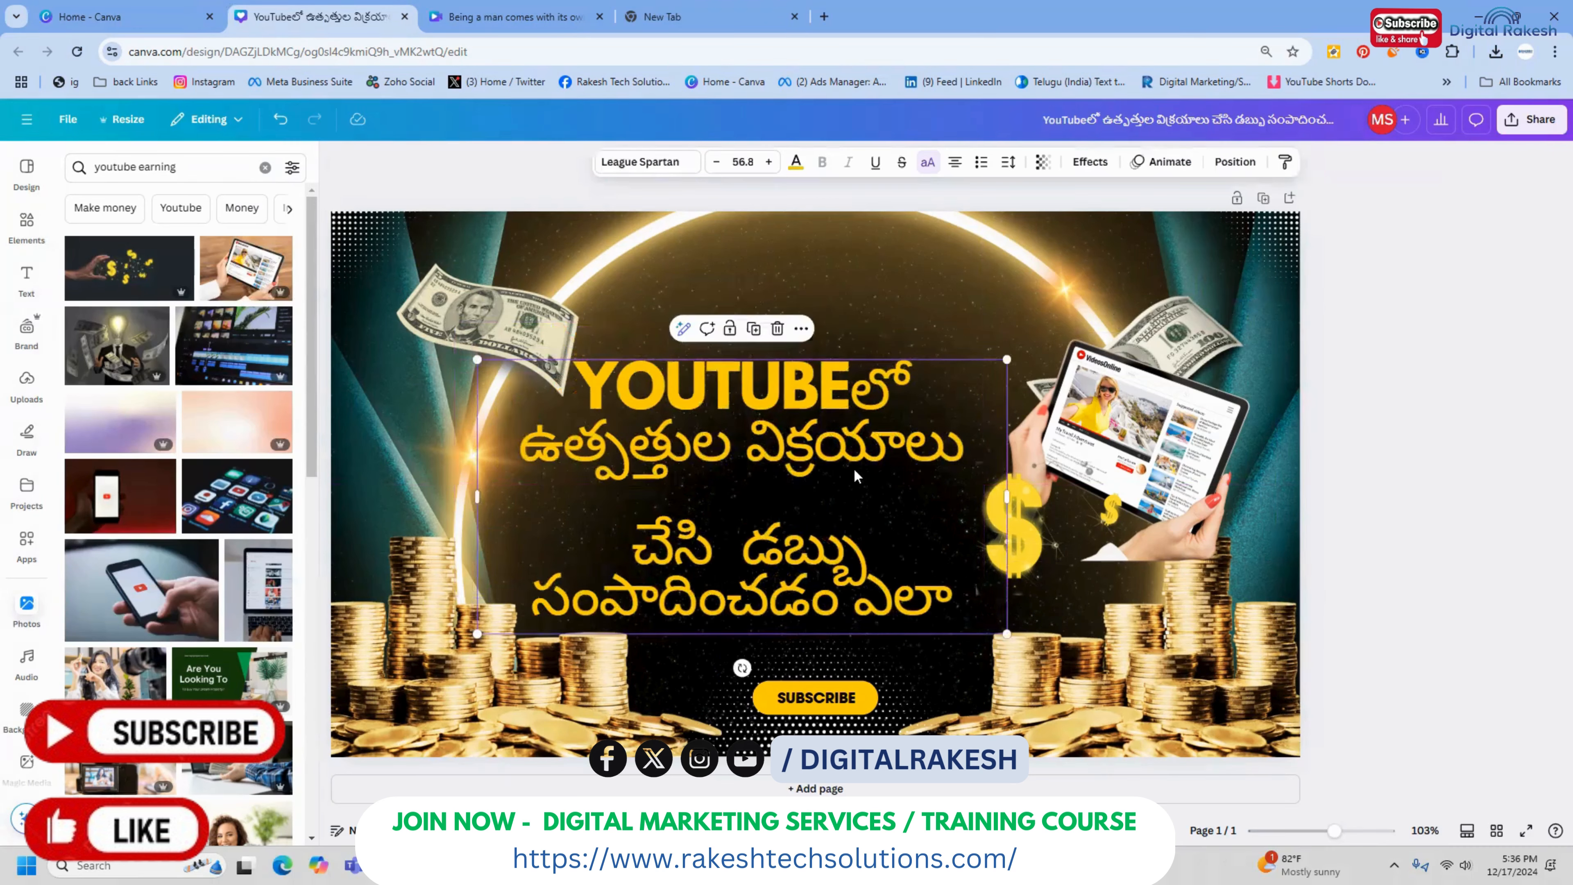
Replace the title's second line, "ఉత్పత్తుల విక్రయాలు", with "PRODUCTS SALE"
{"action": "double_click", "coordinate": [680, 443]}
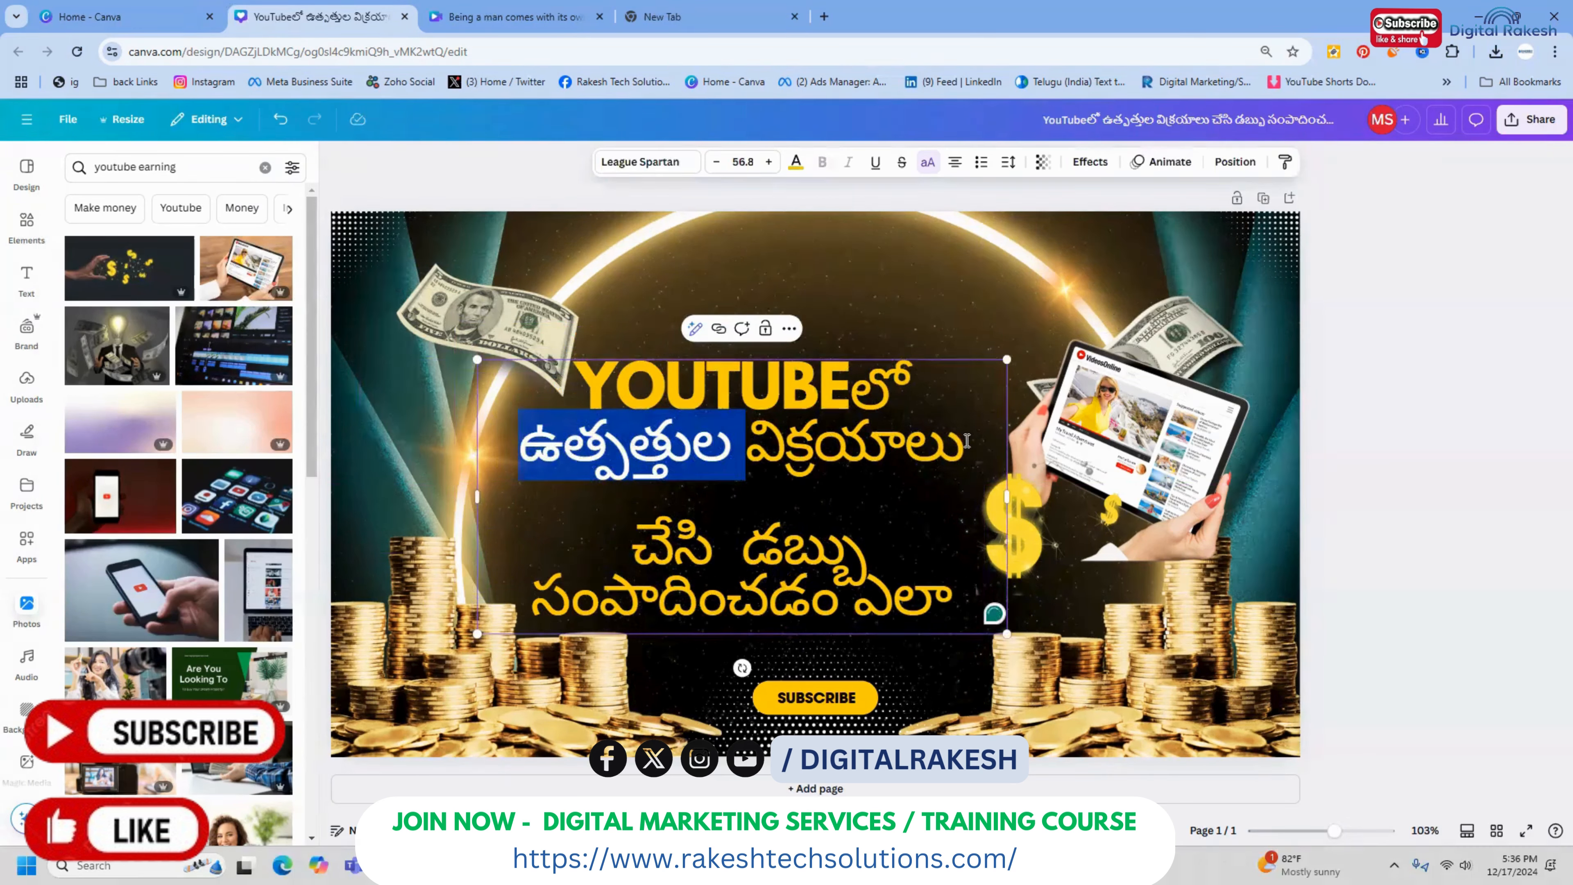
{"action": "left_click_drag", "start_coordinate": [967, 441], "coordinate": [540, 443]}
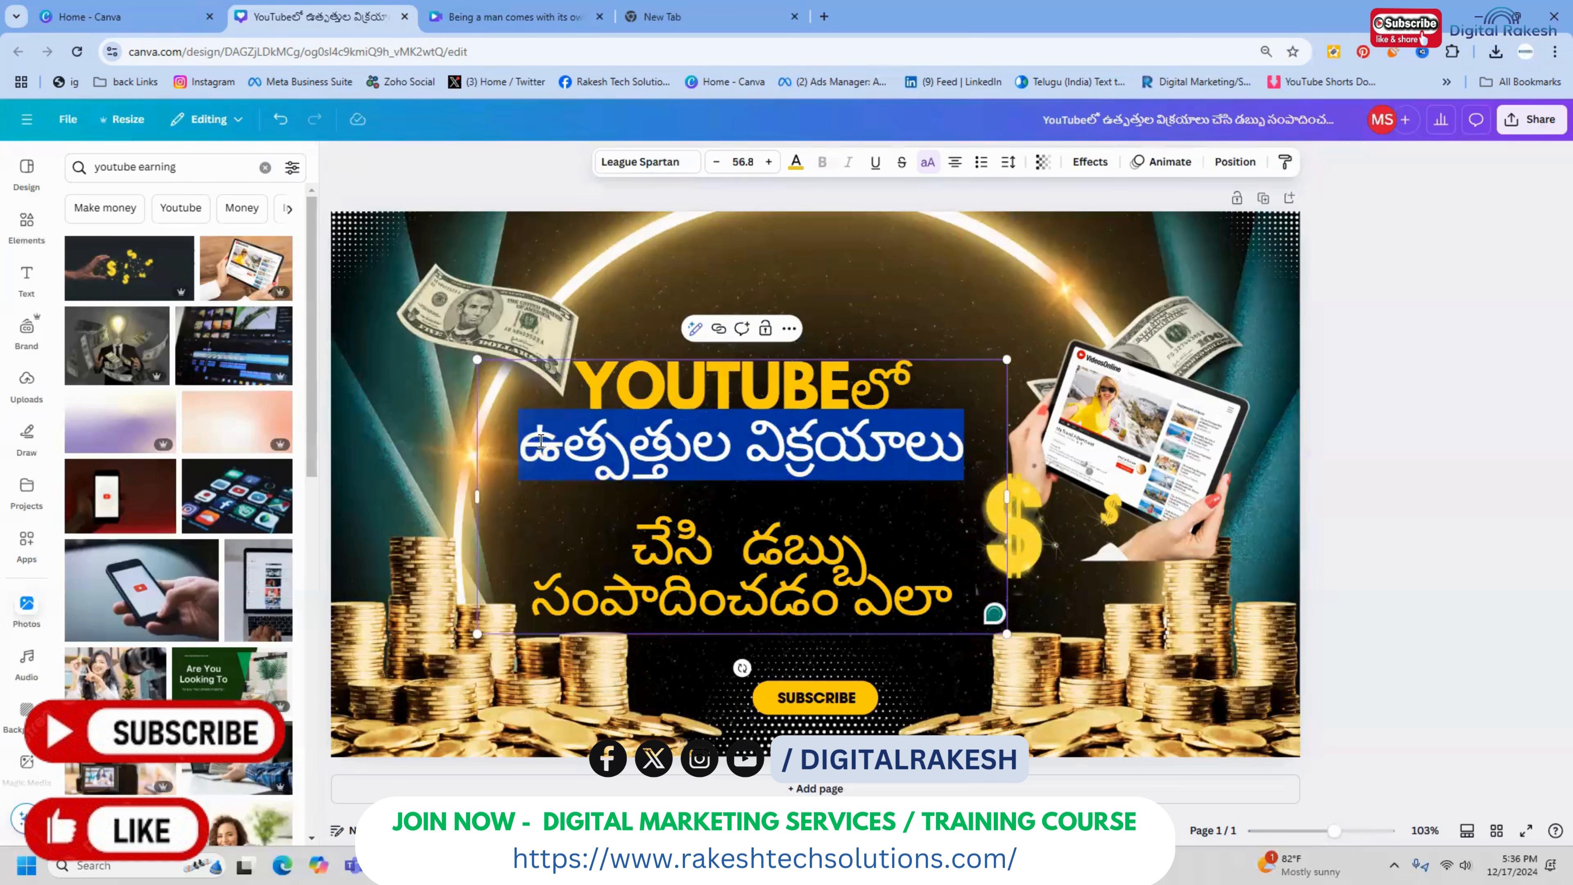
{"action": "type", "text": "PRODU"}
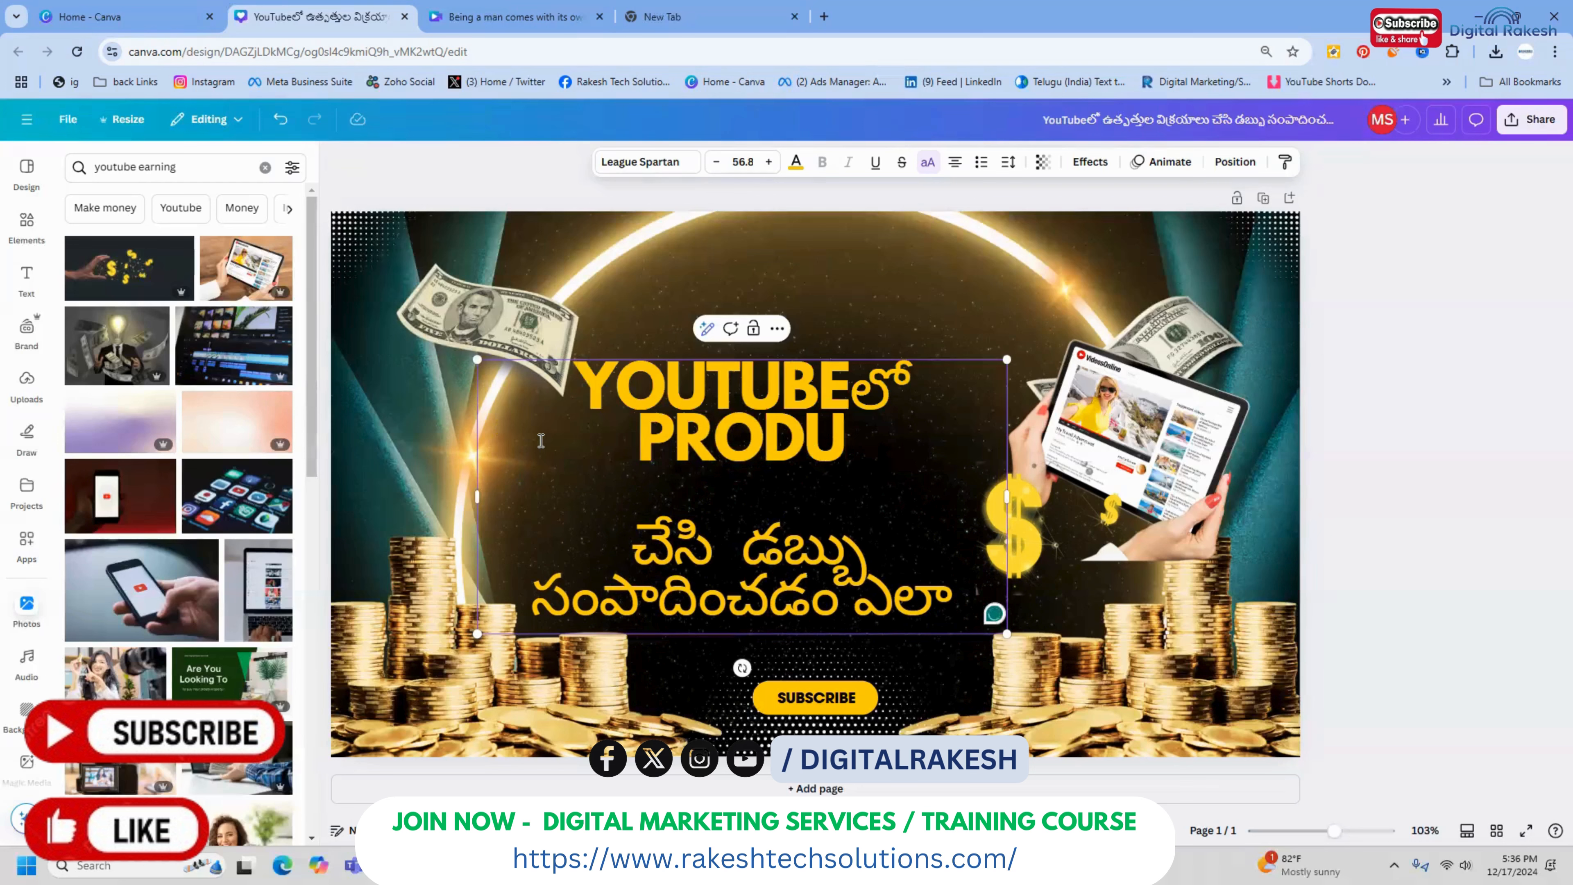
{"action": "type", "text": "CTA"}
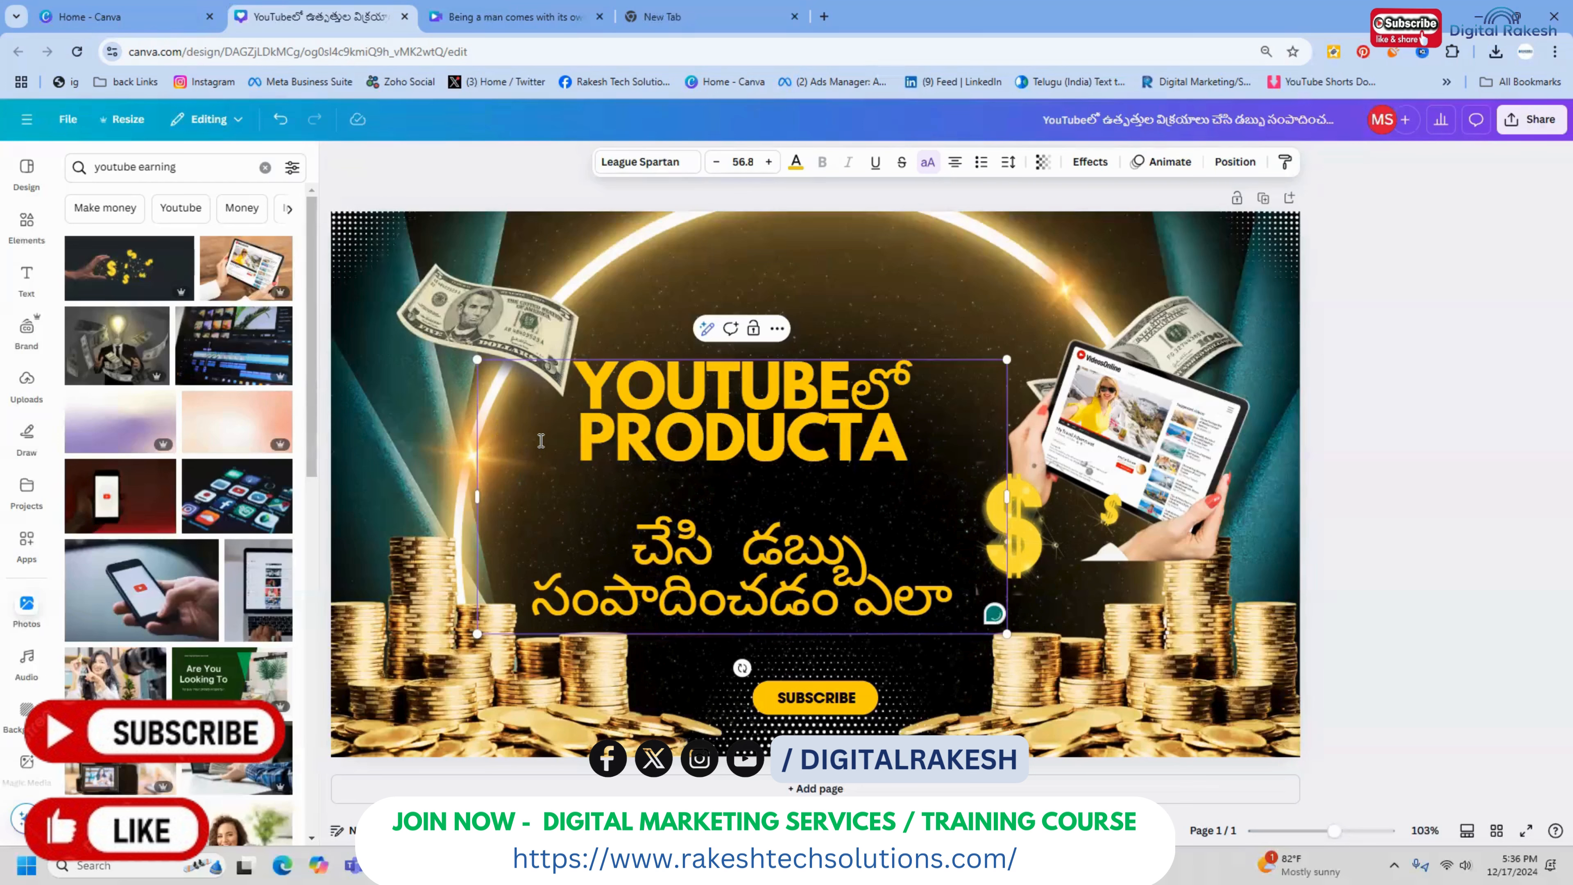
{"action": "key", "text": "BackSpace"}
{"action": "type", "text": "S SALE"}
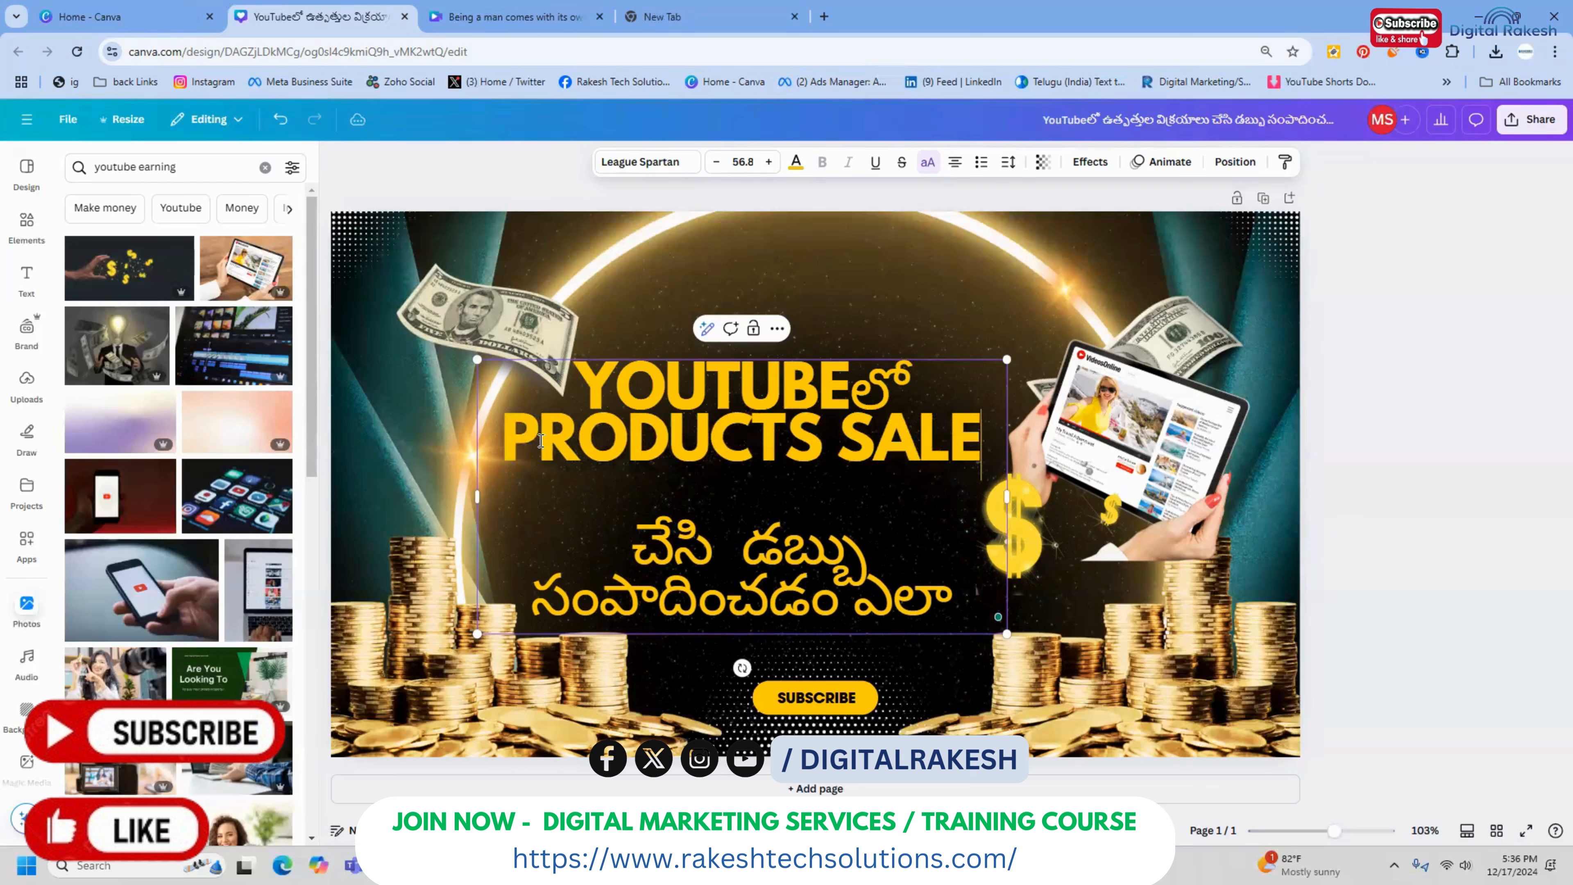
Remove the blank line below "PRODUCTS SALE" and move the title up slightly
{"action": "key", "text": "Delete"}
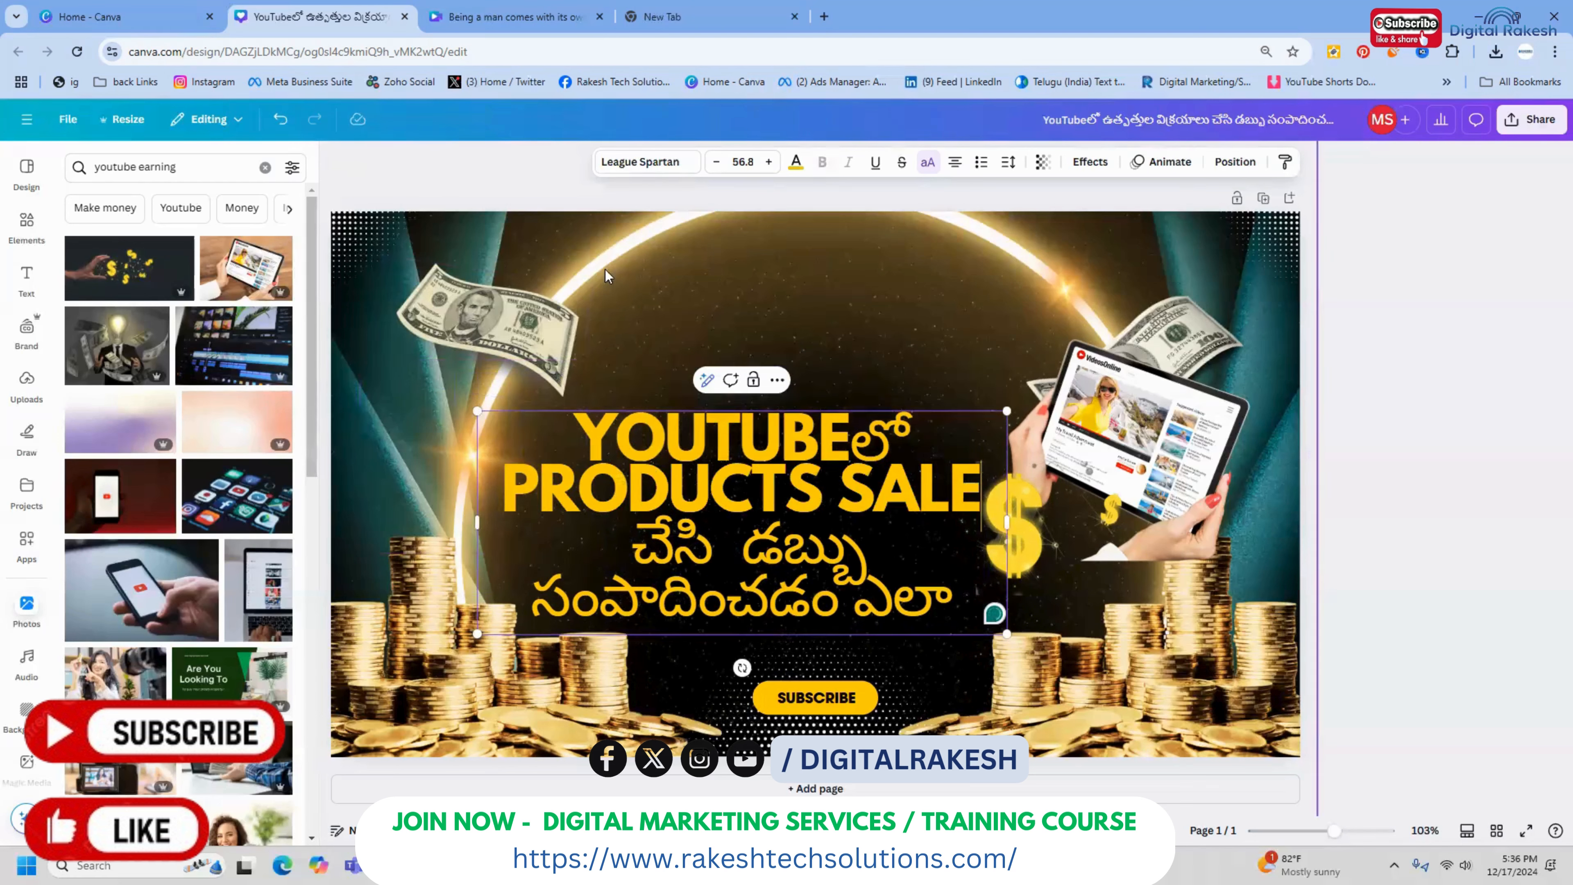
{"action": "left_click", "coordinate": [1403, 376]}
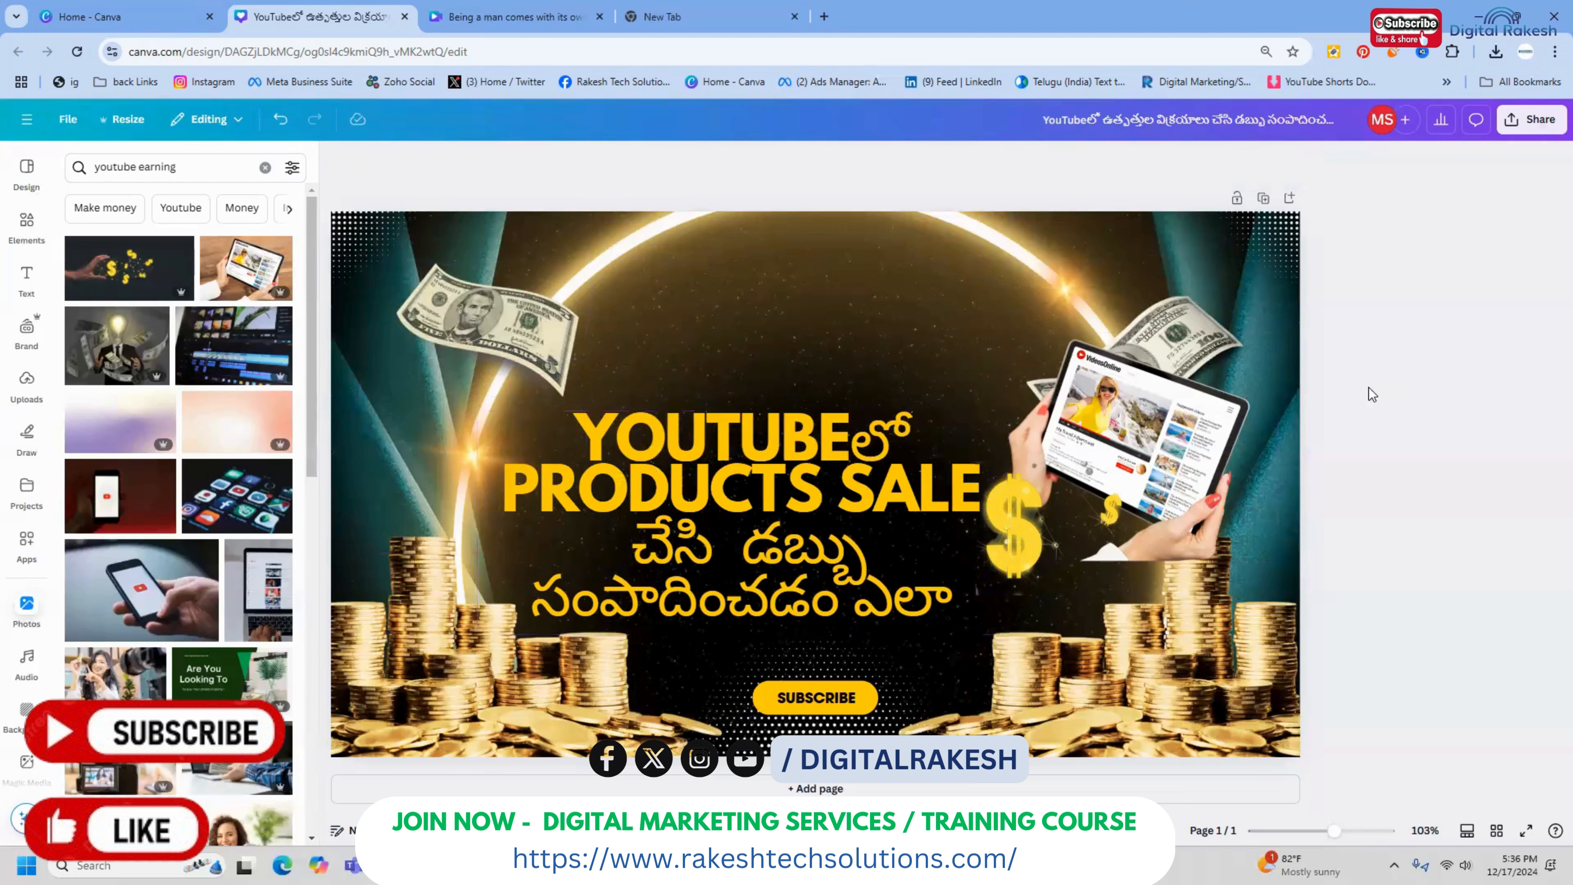
{"action": "left_click_drag", "start_coordinate": [869, 501], "coordinate": [868, 466]}
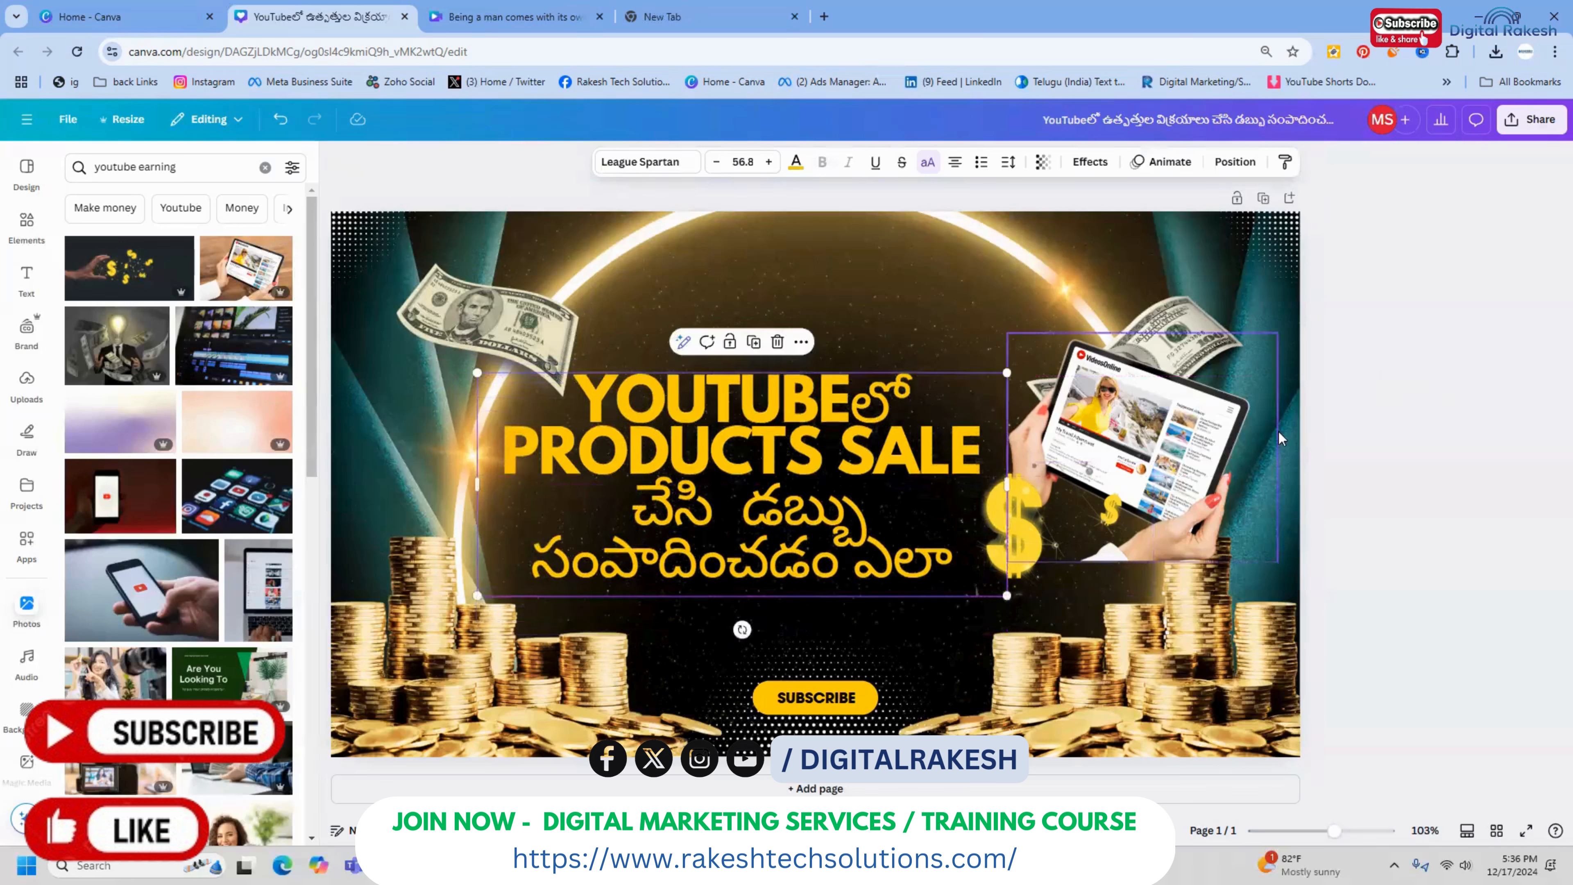
Copy the "WATCH NOW" and "Subscribe" group from the "How to Fix 'Windows 11 Can't Format Hard Drive' Error" design into the thumbnail's lower-left corner
{"action": "left_click", "coordinate": [1490, 401]}
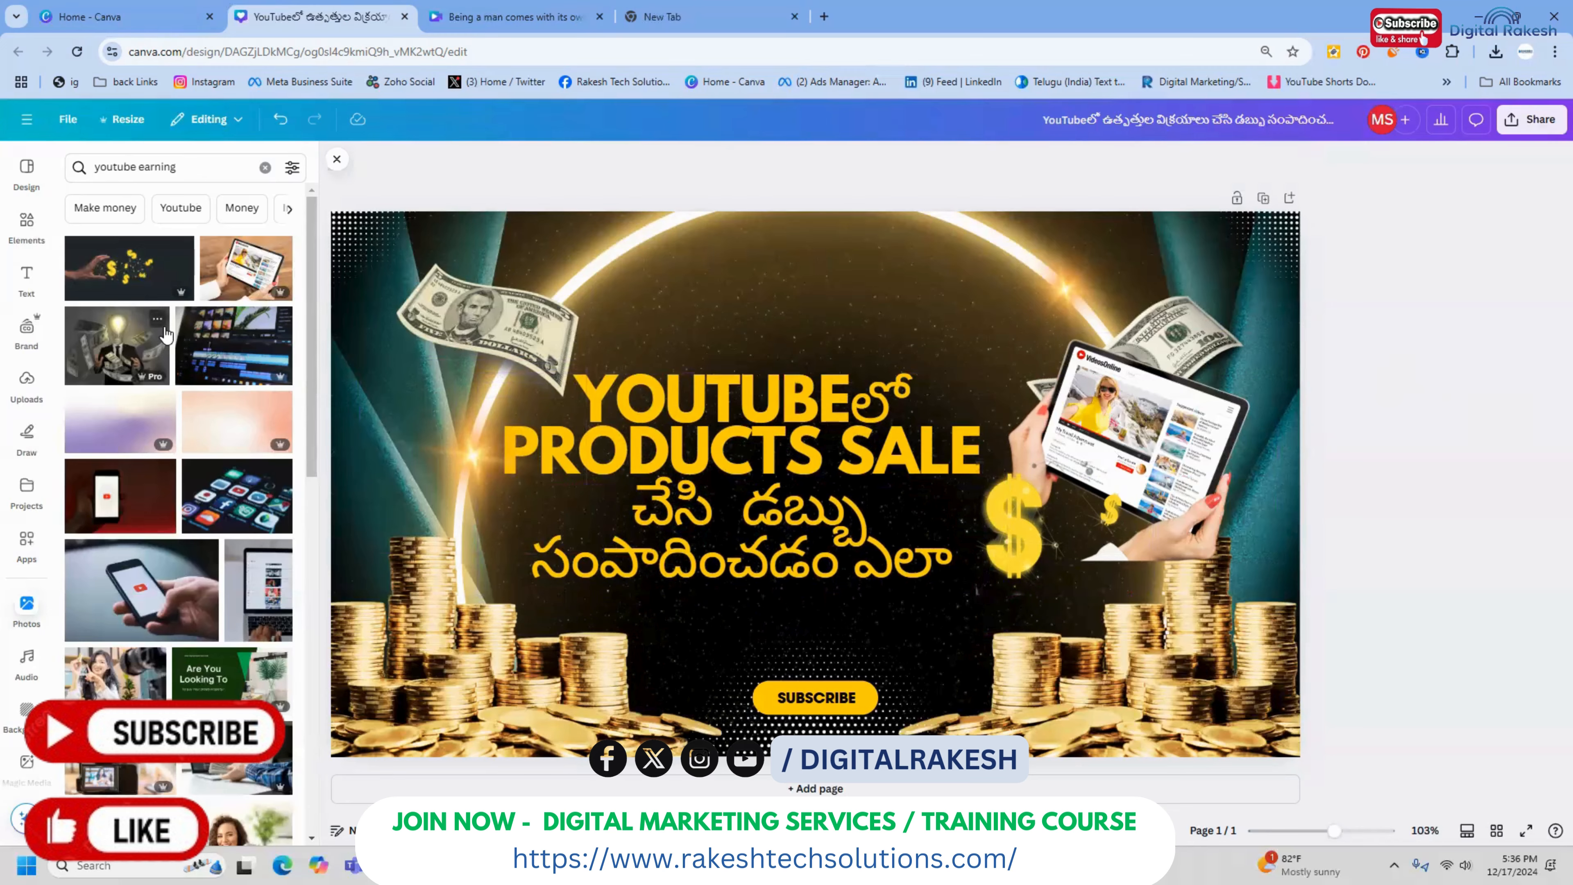
{"action": "left_click", "coordinate": [93, 28]}
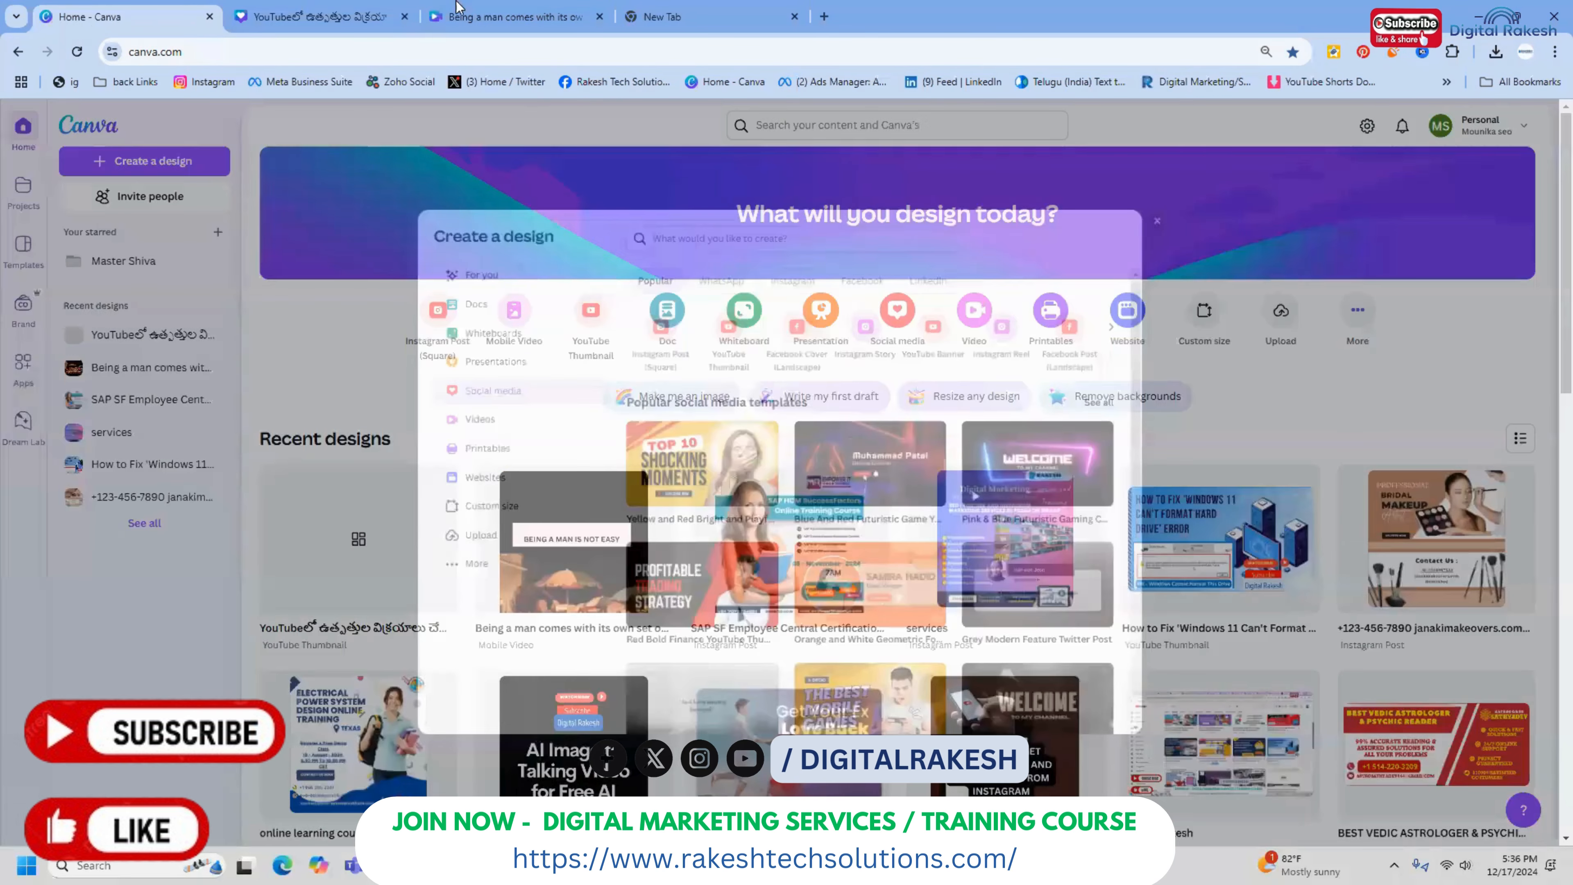
{"action": "left_click", "coordinate": [477, 6]}
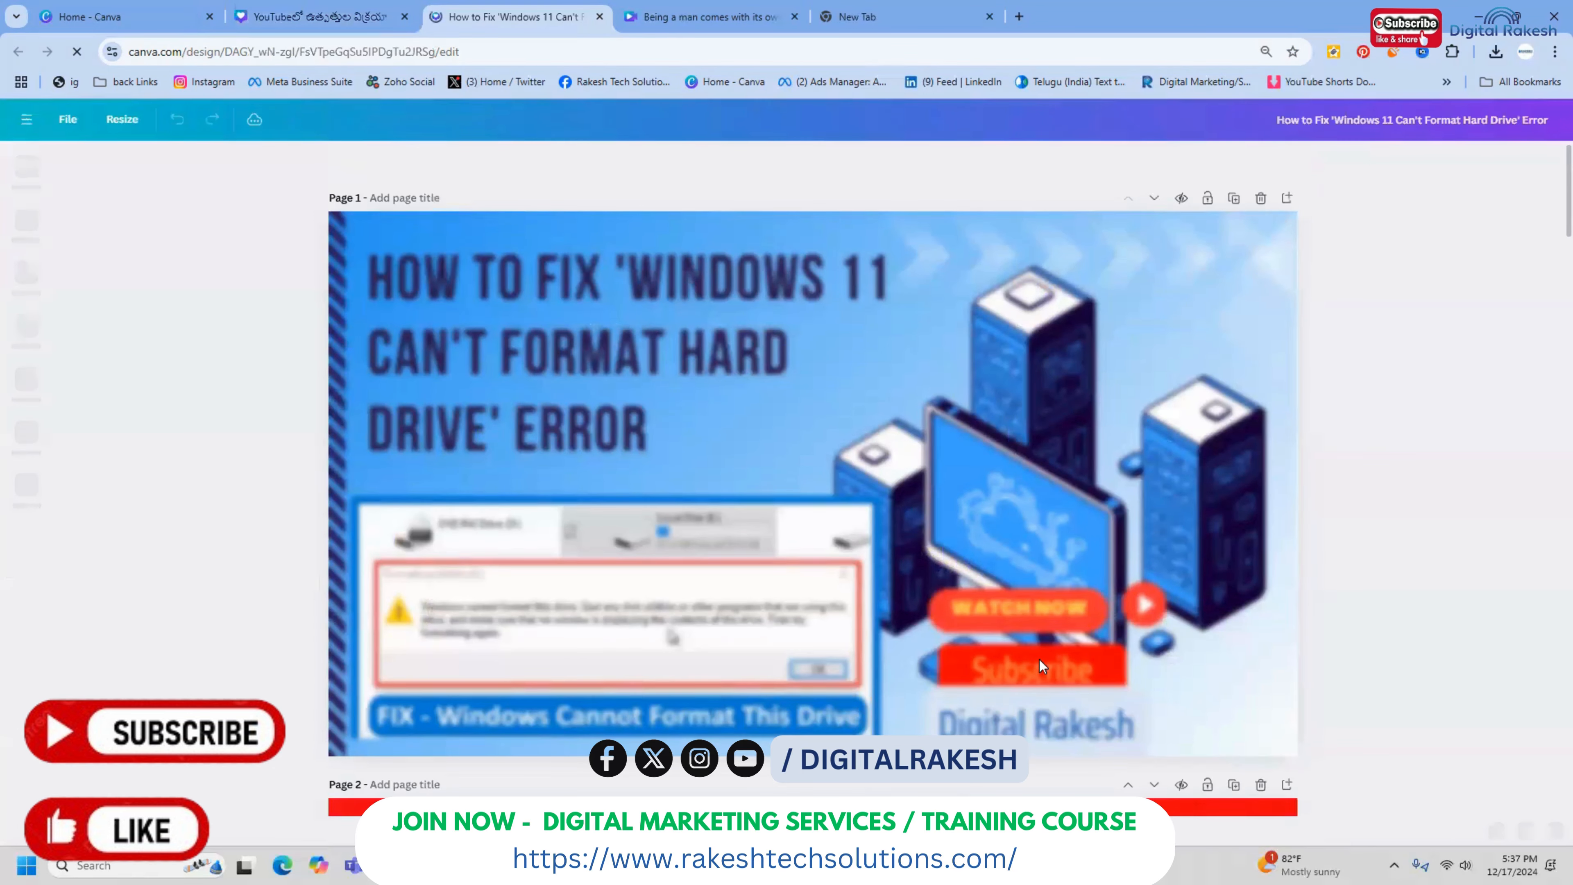
{"action": "left_click", "coordinate": [1008, 622]}
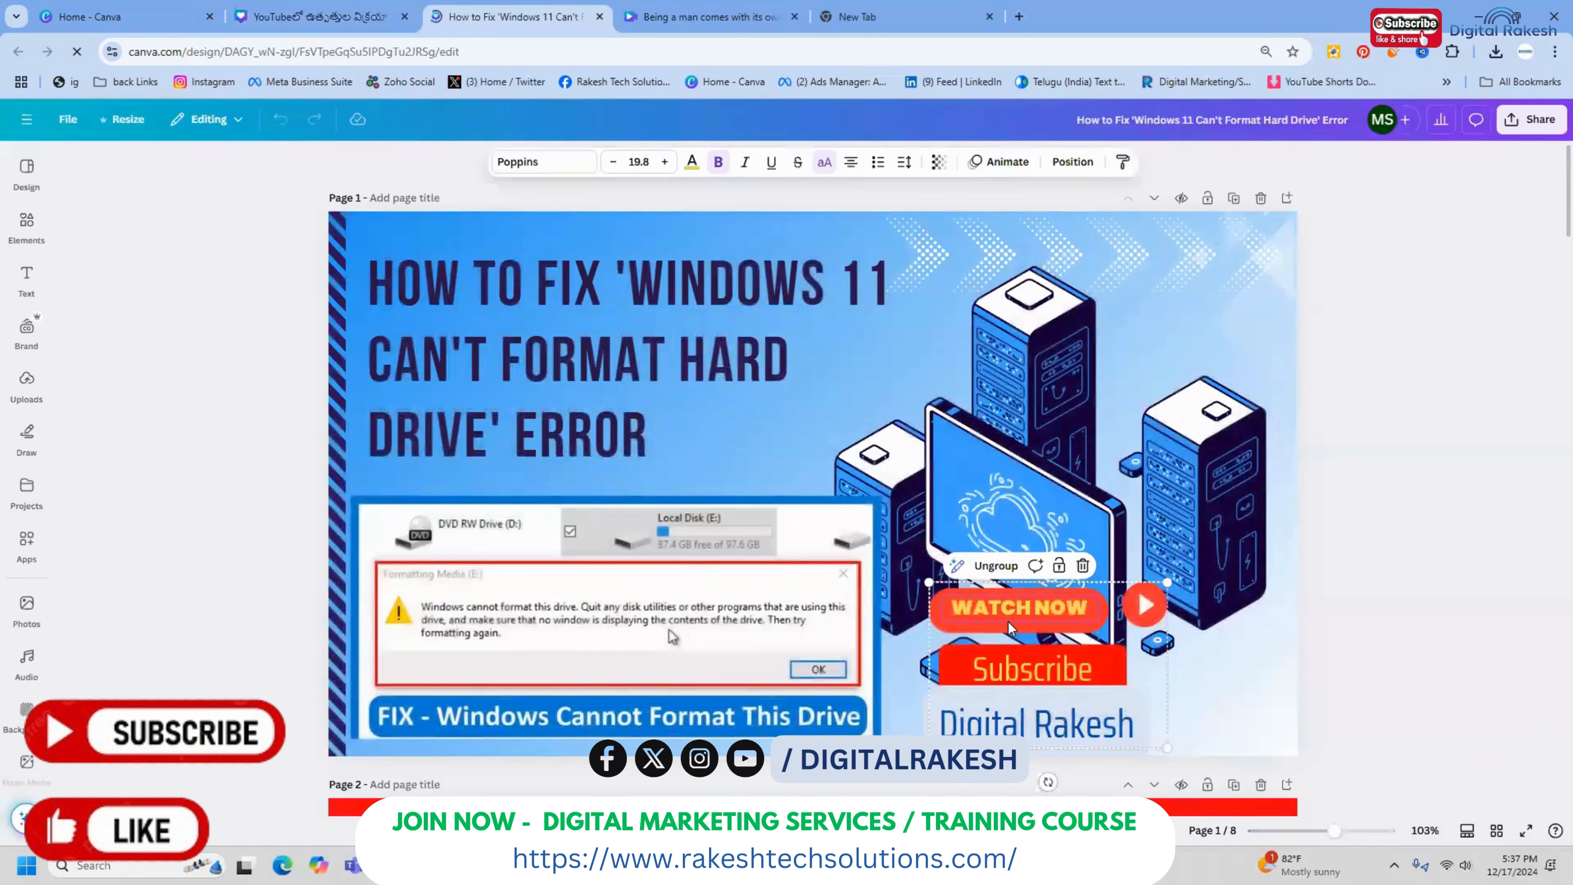
{"action": "left_click", "coordinate": [349, 5]}
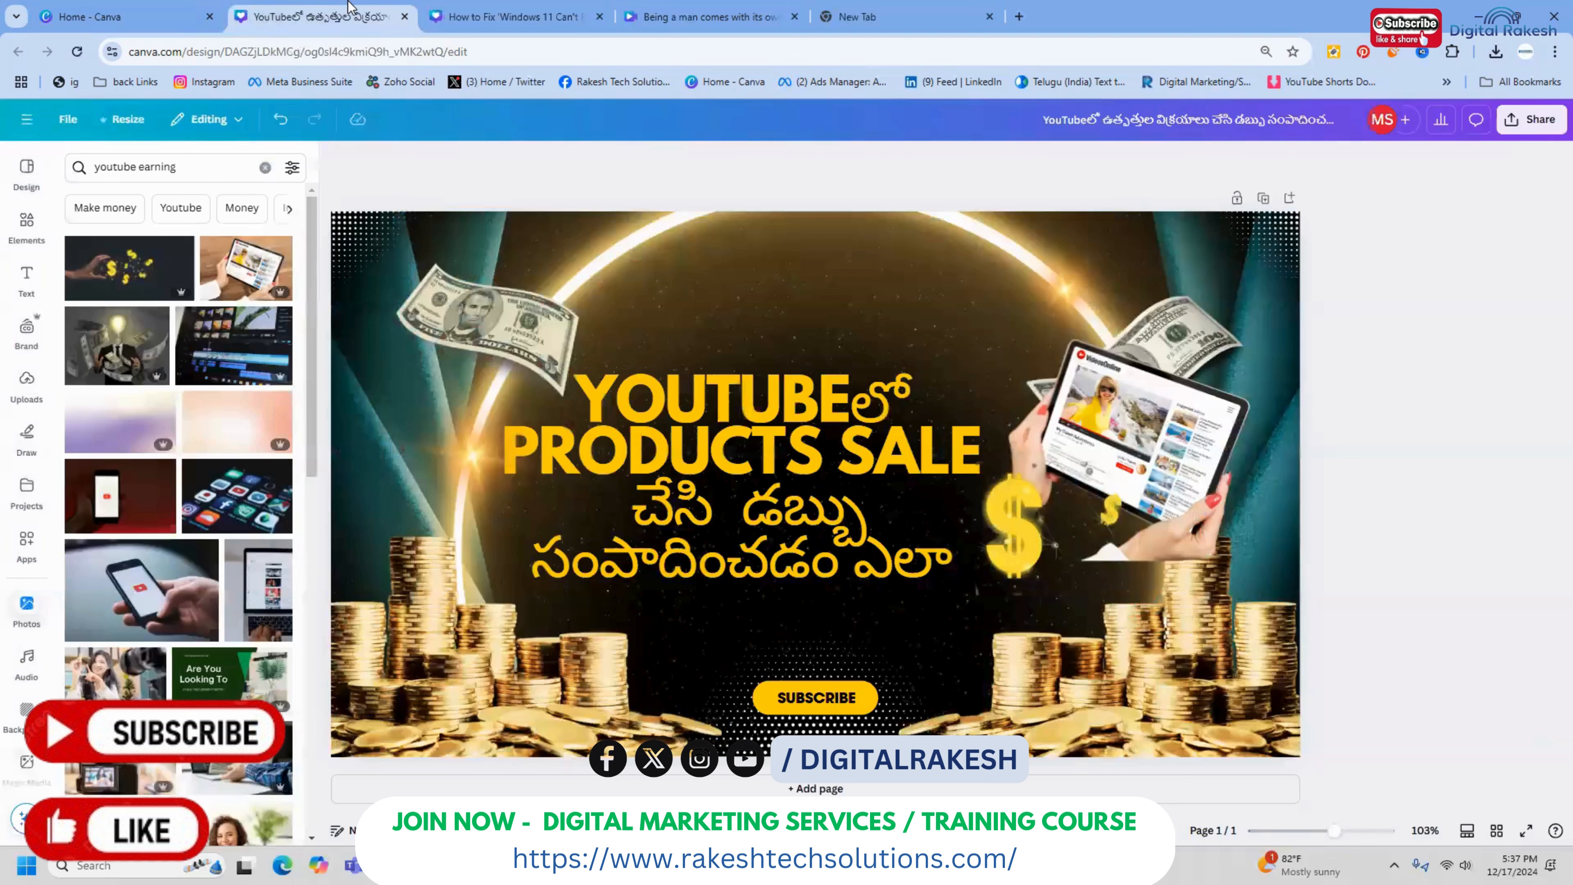
{"action": "key", "text": "ctrl+v"}
{"action": "left_click_drag", "start_coordinate": [982, 621], "coordinate": [381, 620]}
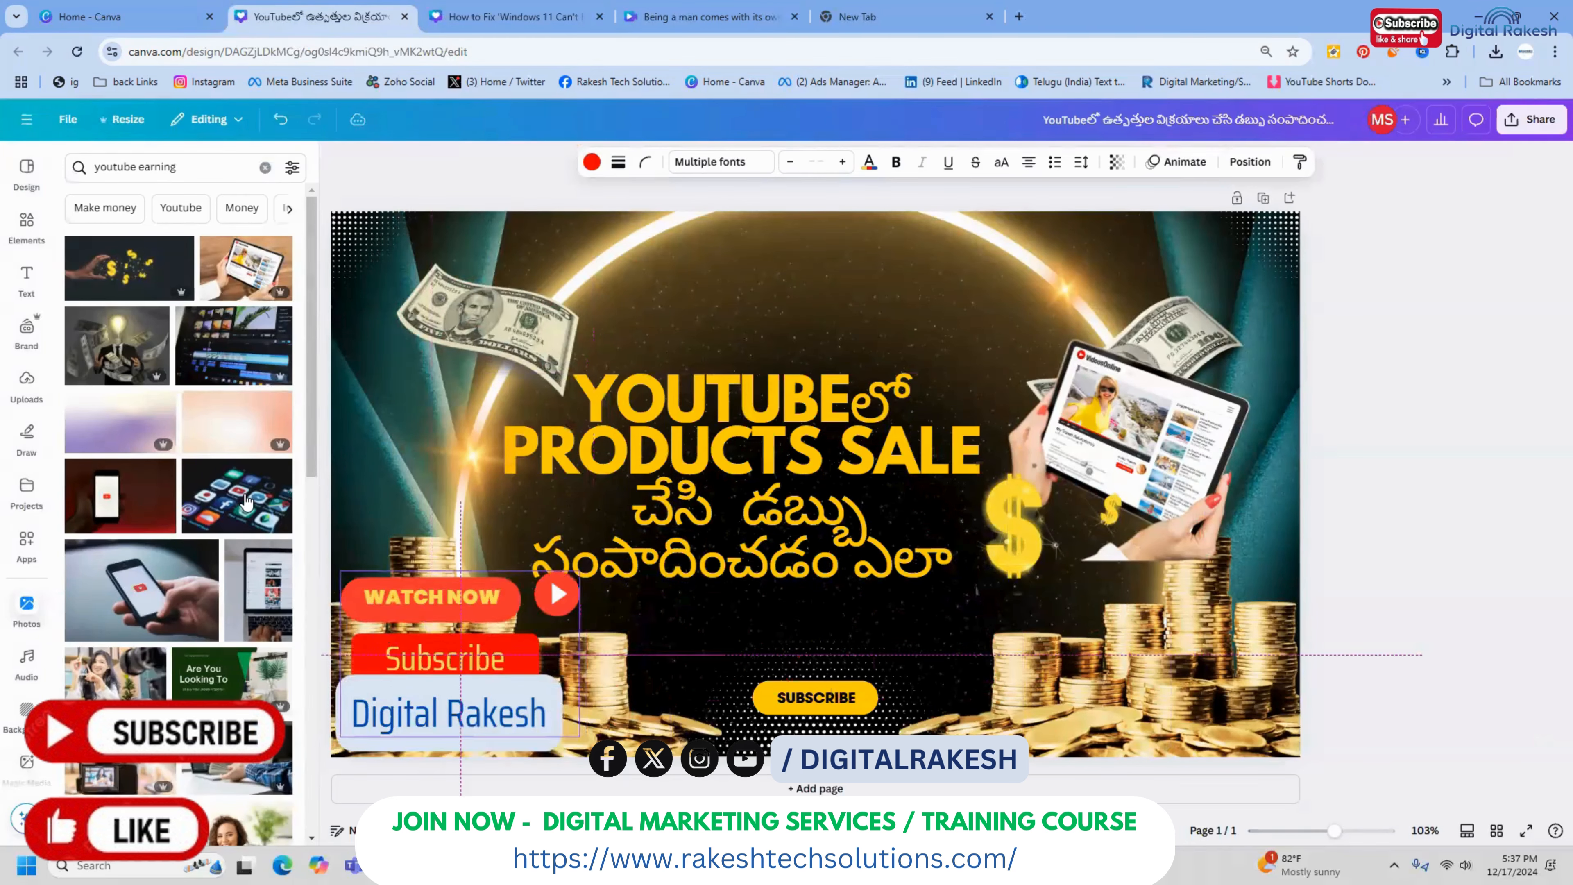
Add the photo of a laptop showing YouTube, move it to the thumbnail's left side and remove its background
{"action": "left_click", "coordinate": [267, 586]}
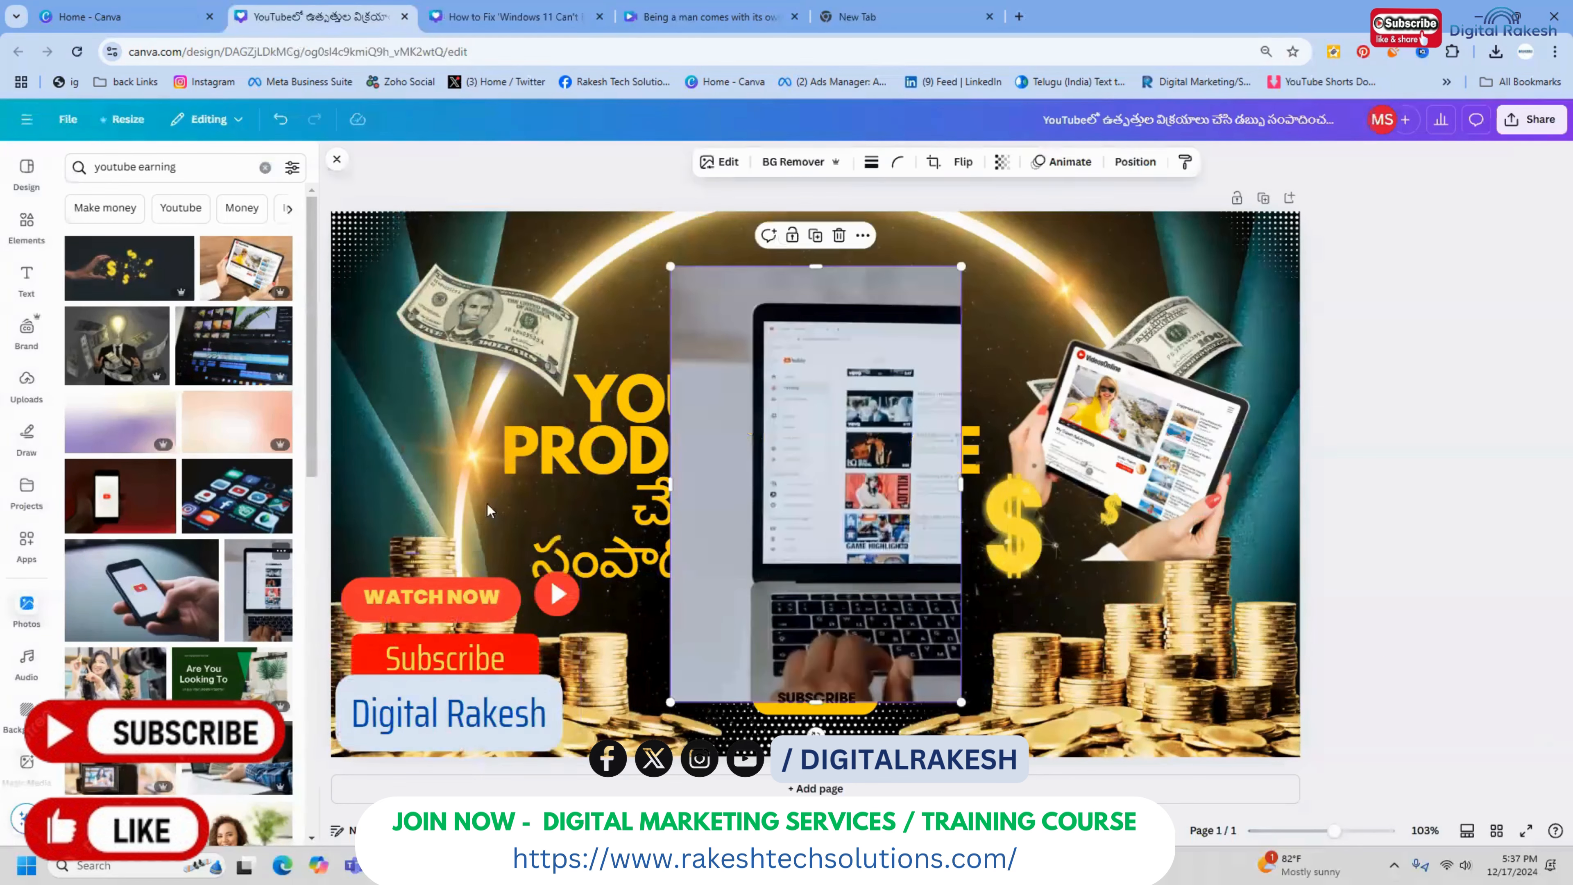
{"action": "left_click_drag", "start_coordinate": [839, 454], "coordinate": [482, 426]}
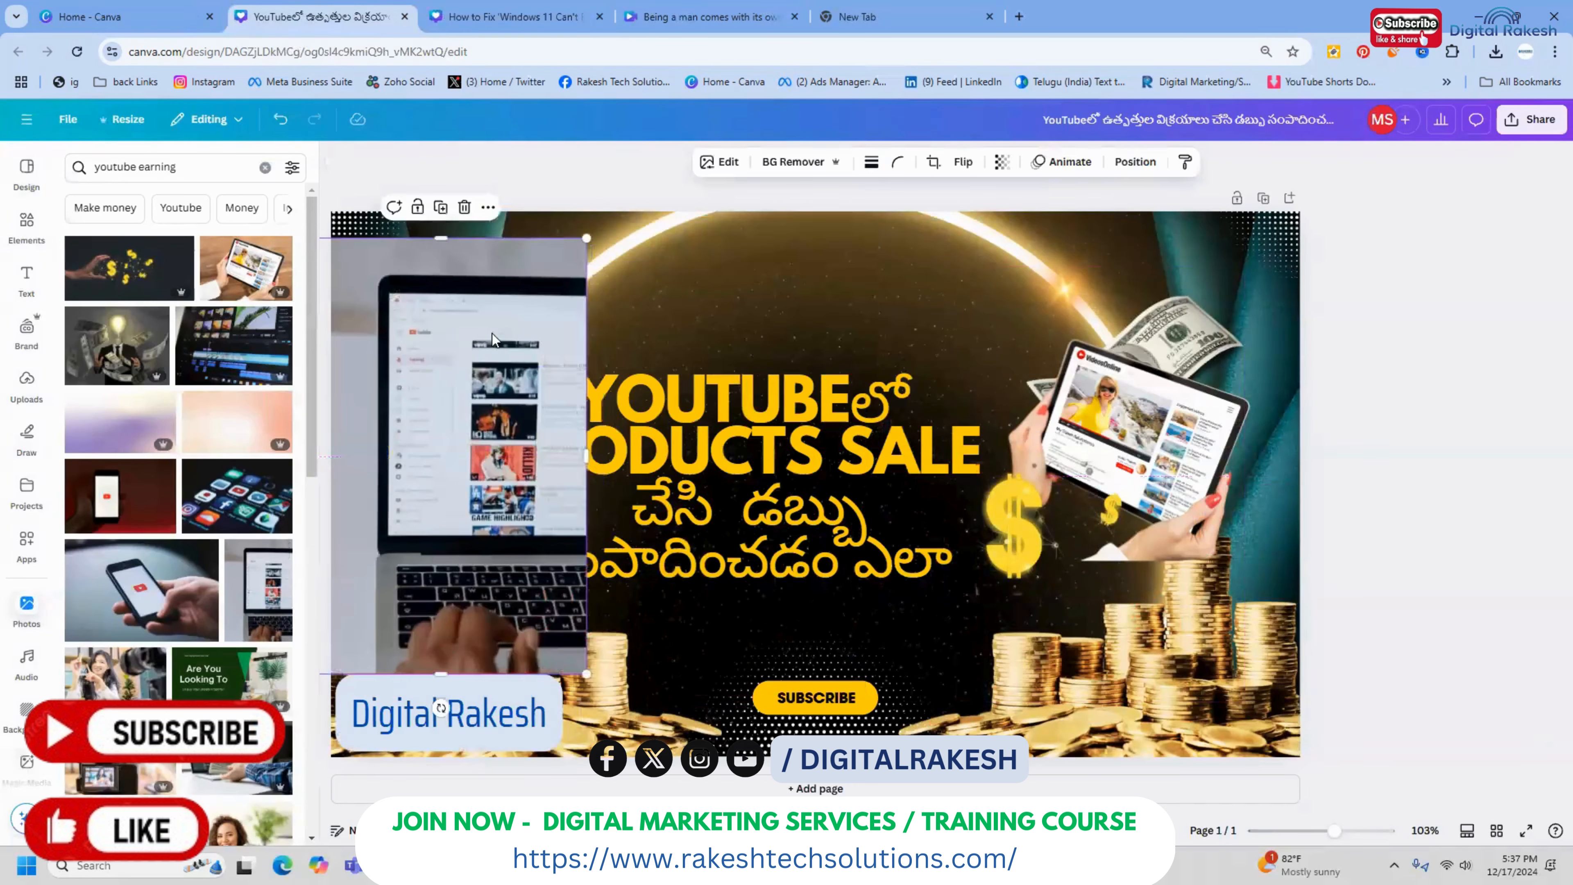
{"action": "left_click", "coordinate": [826, 157]}
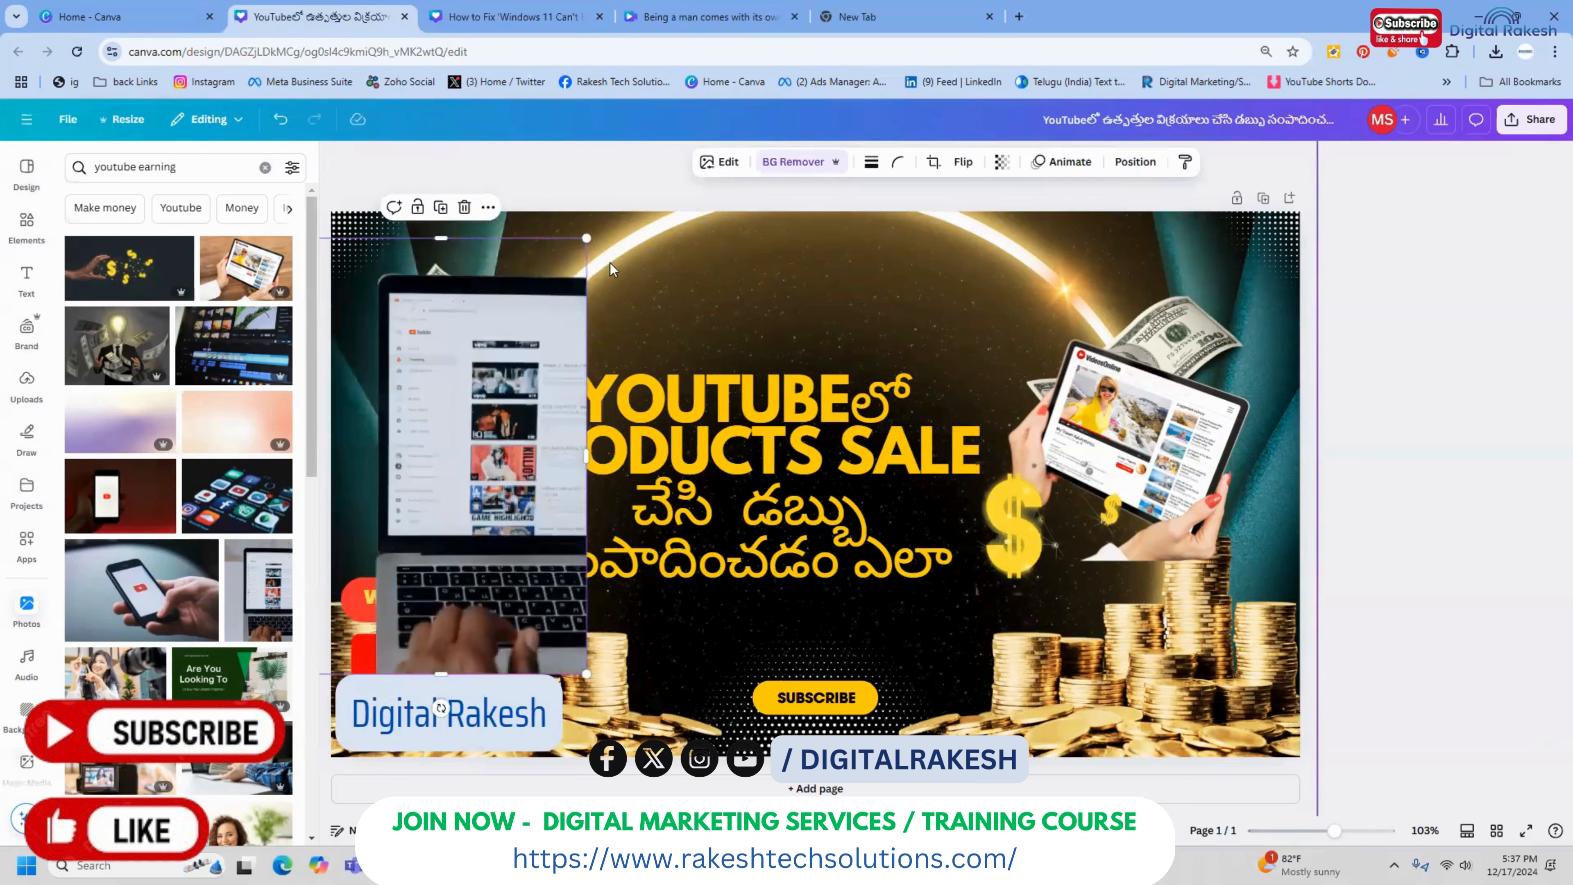
Try to send the laptop cutout behind all the other elements
{"action": "right_click", "coordinate": [442, 338]}
{"action": "mouse_move", "coordinate": [586, 524]}
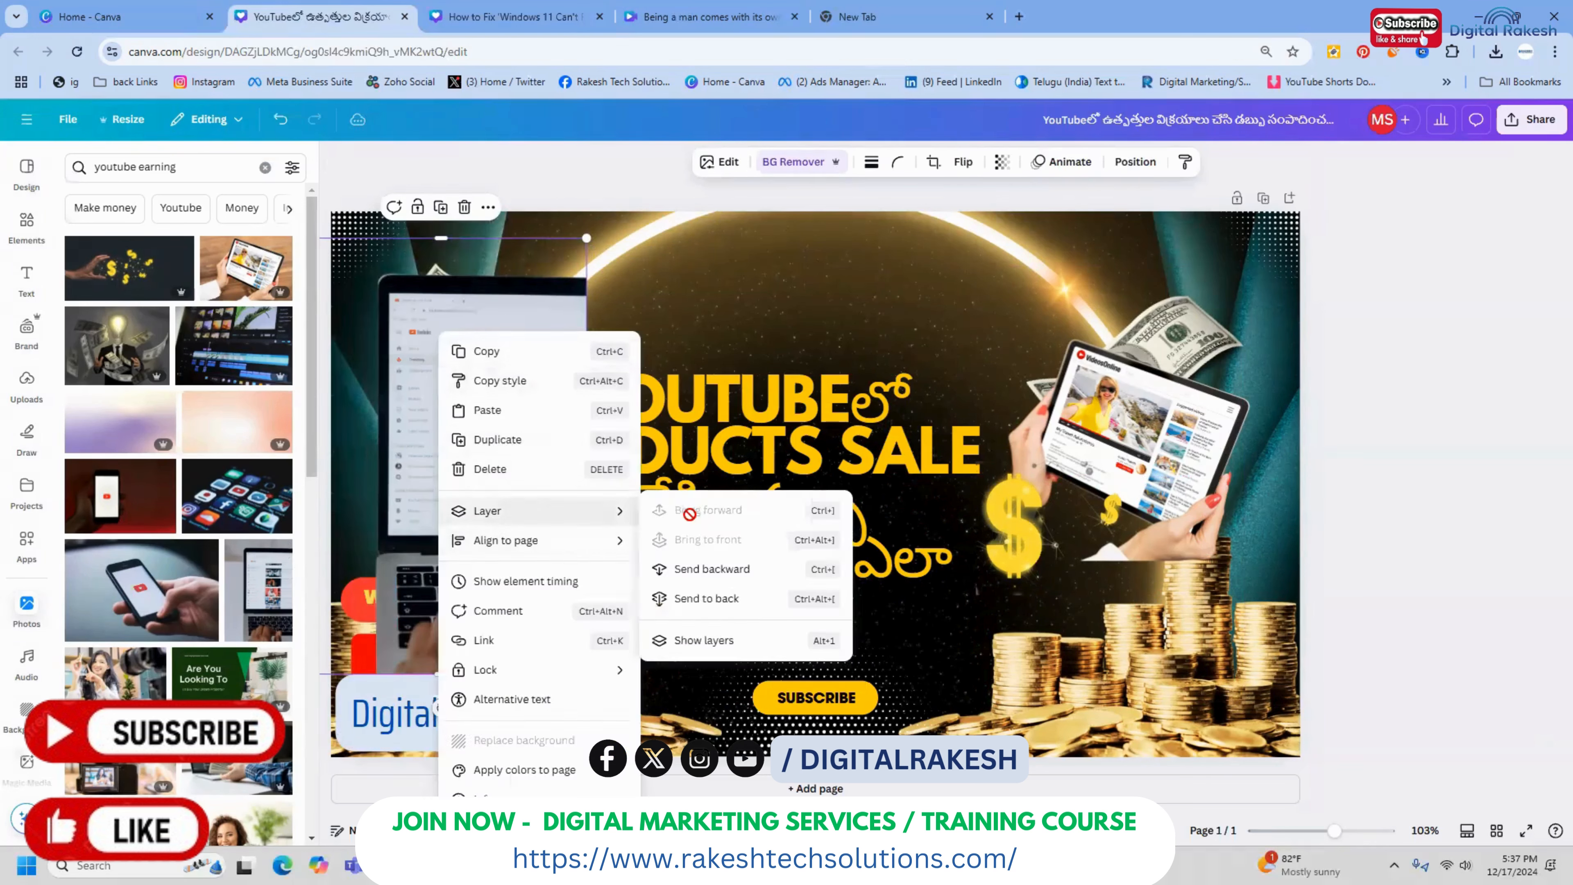
{"action": "left_click", "coordinate": [703, 599]}
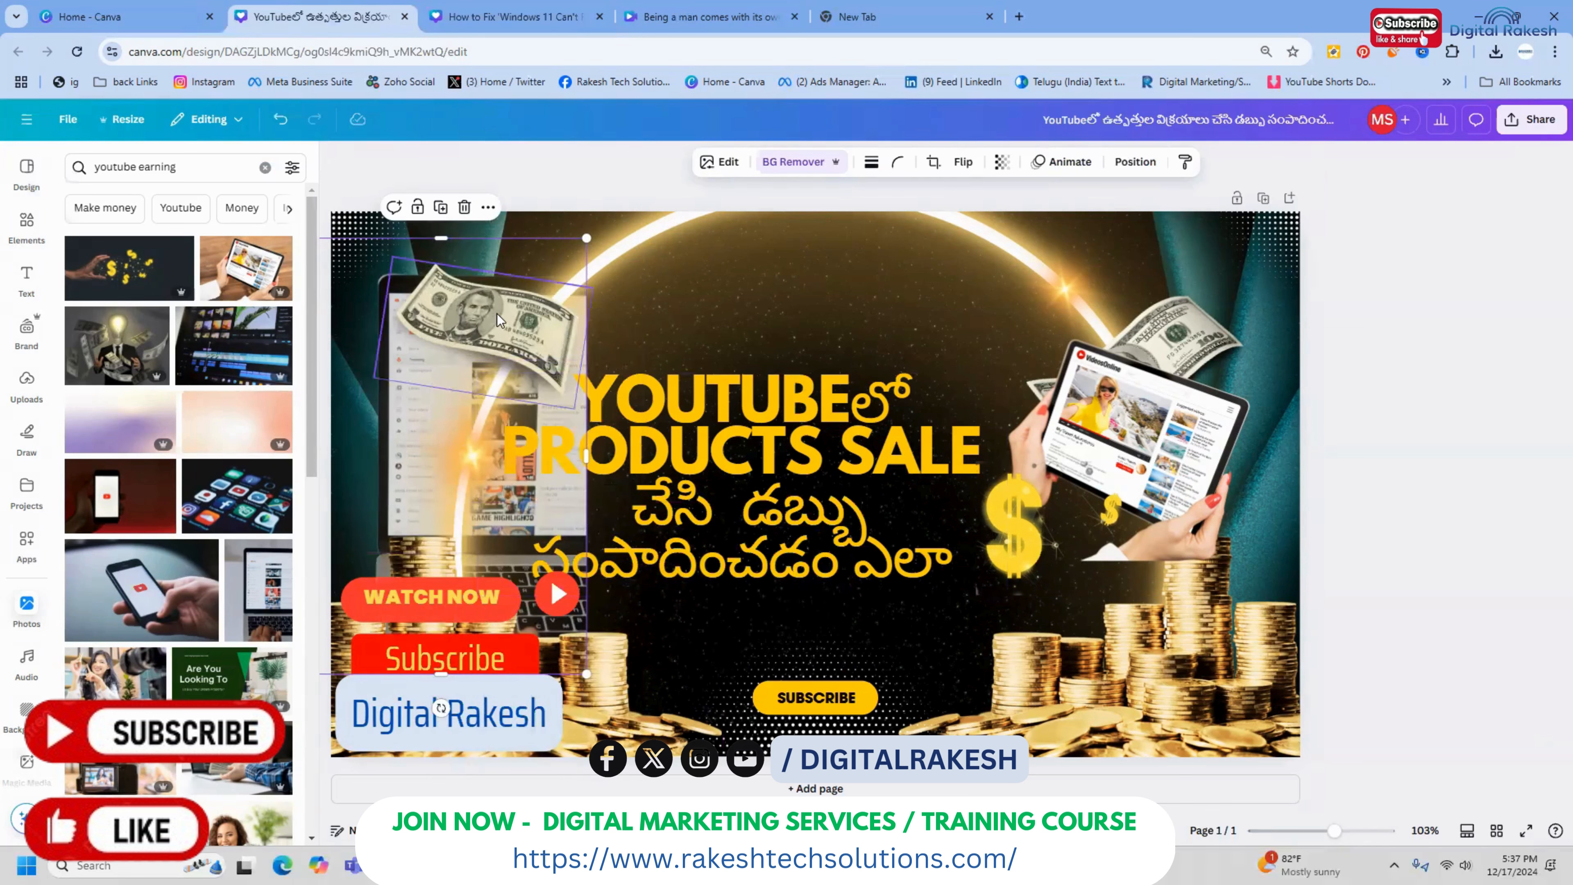
{"action": "key", "text": "ctrl+z"}
Send the laptop cutout one layer backward and move it slightly down and to the left
{"action": "right_click", "coordinate": [466, 353]}
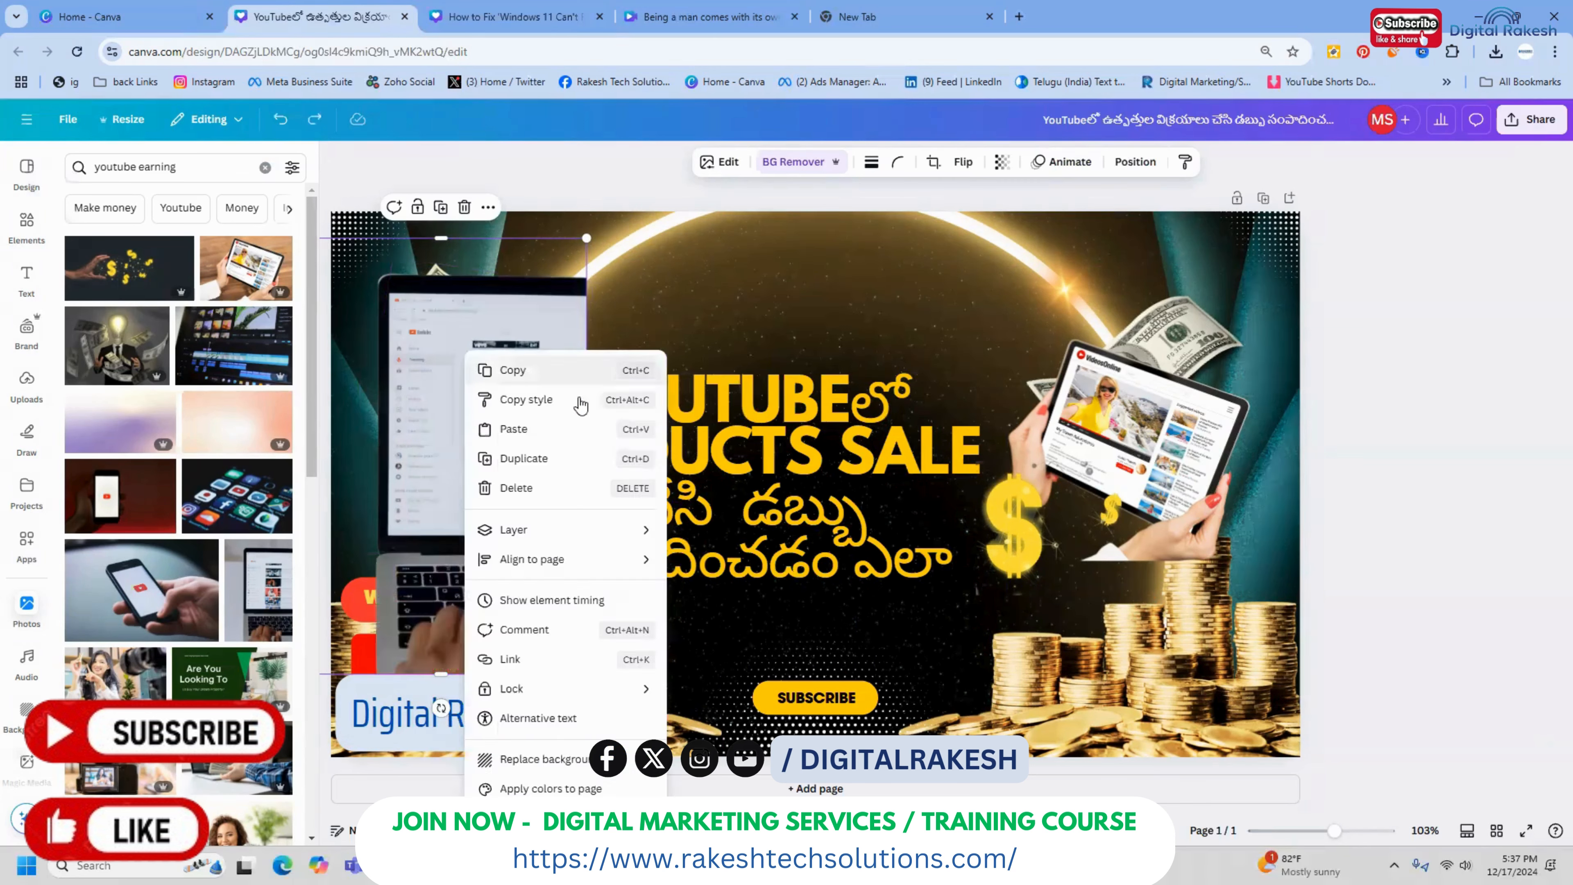
{"action": "mouse_move", "coordinate": [632, 531]}
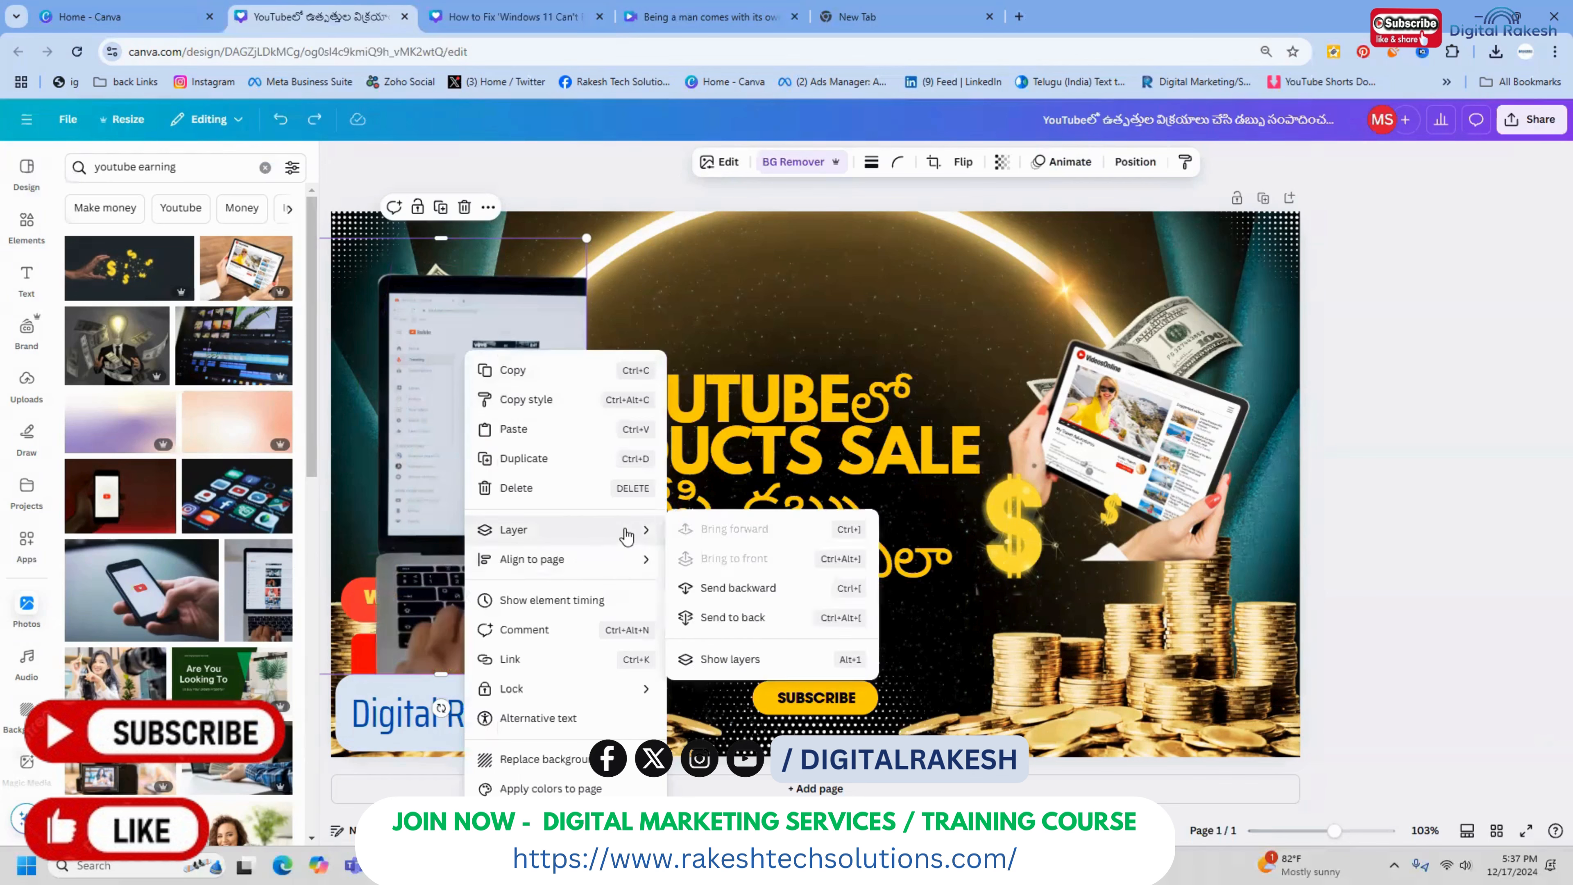
{"action": "left_click", "coordinate": [731, 589]}
{"action": "mouse_move", "coordinate": [389, 434]}
{"action": "left_mouse_down"}
{"action": "mouse_move", "coordinate": [358, 434]}
{"action": "mouse_move", "coordinate": [373, 460]}
{"action": "left_mouse_up"}
{"action": "left_click", "coordinate": [1399, 344]}
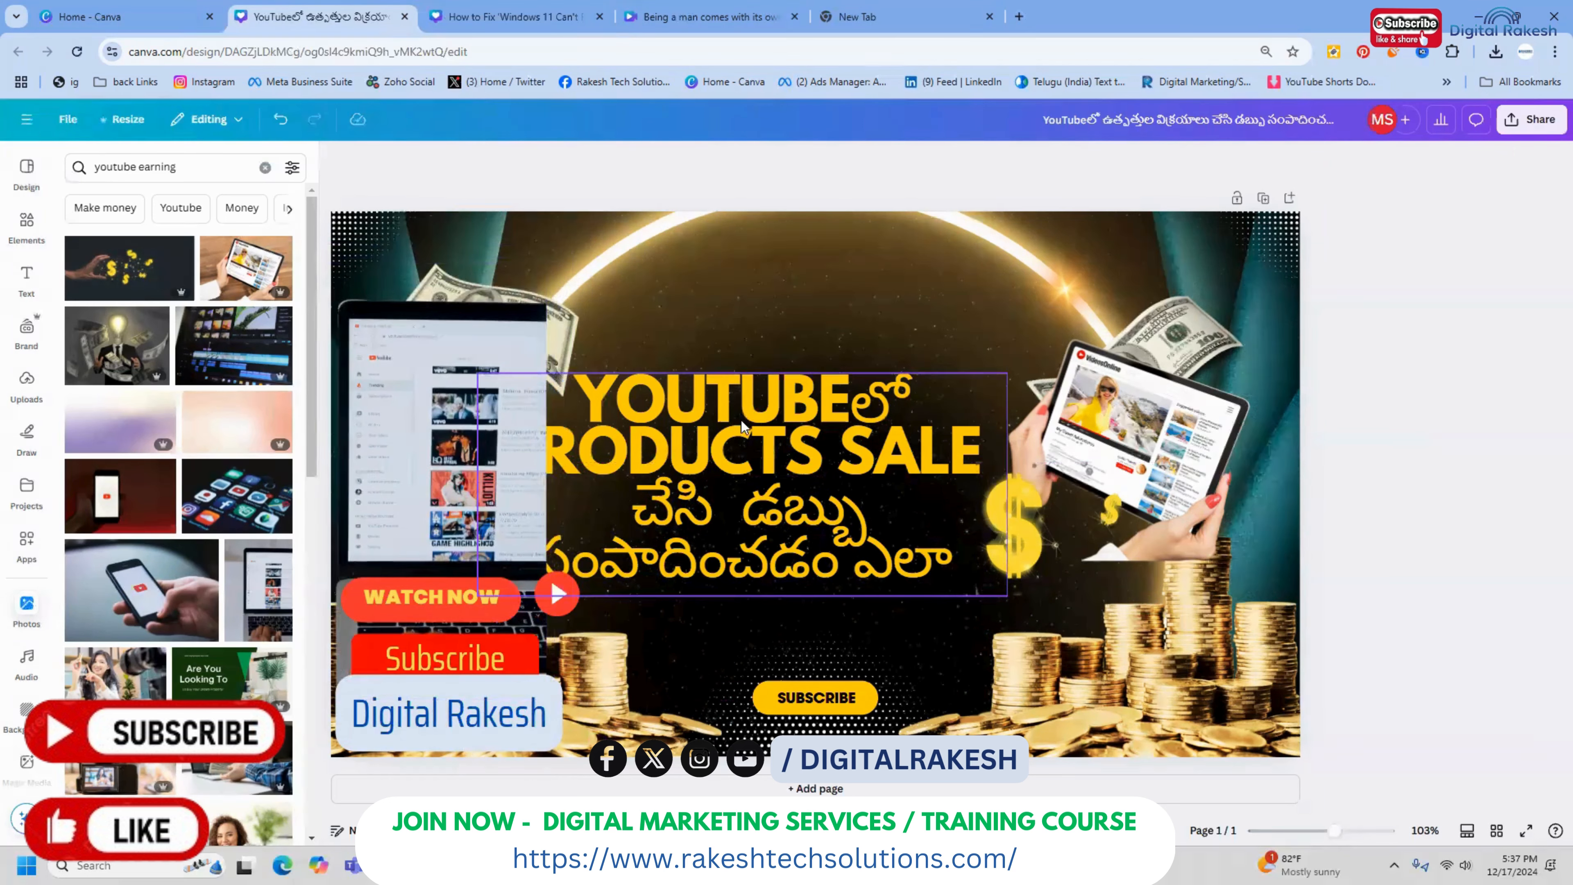
Move the title to the right and narrow its text box to fit between the laptop and tablet pictures
{"action": "left_click_drag", "start_coordinate": [743, 426], "coordinate": [777, 422]}
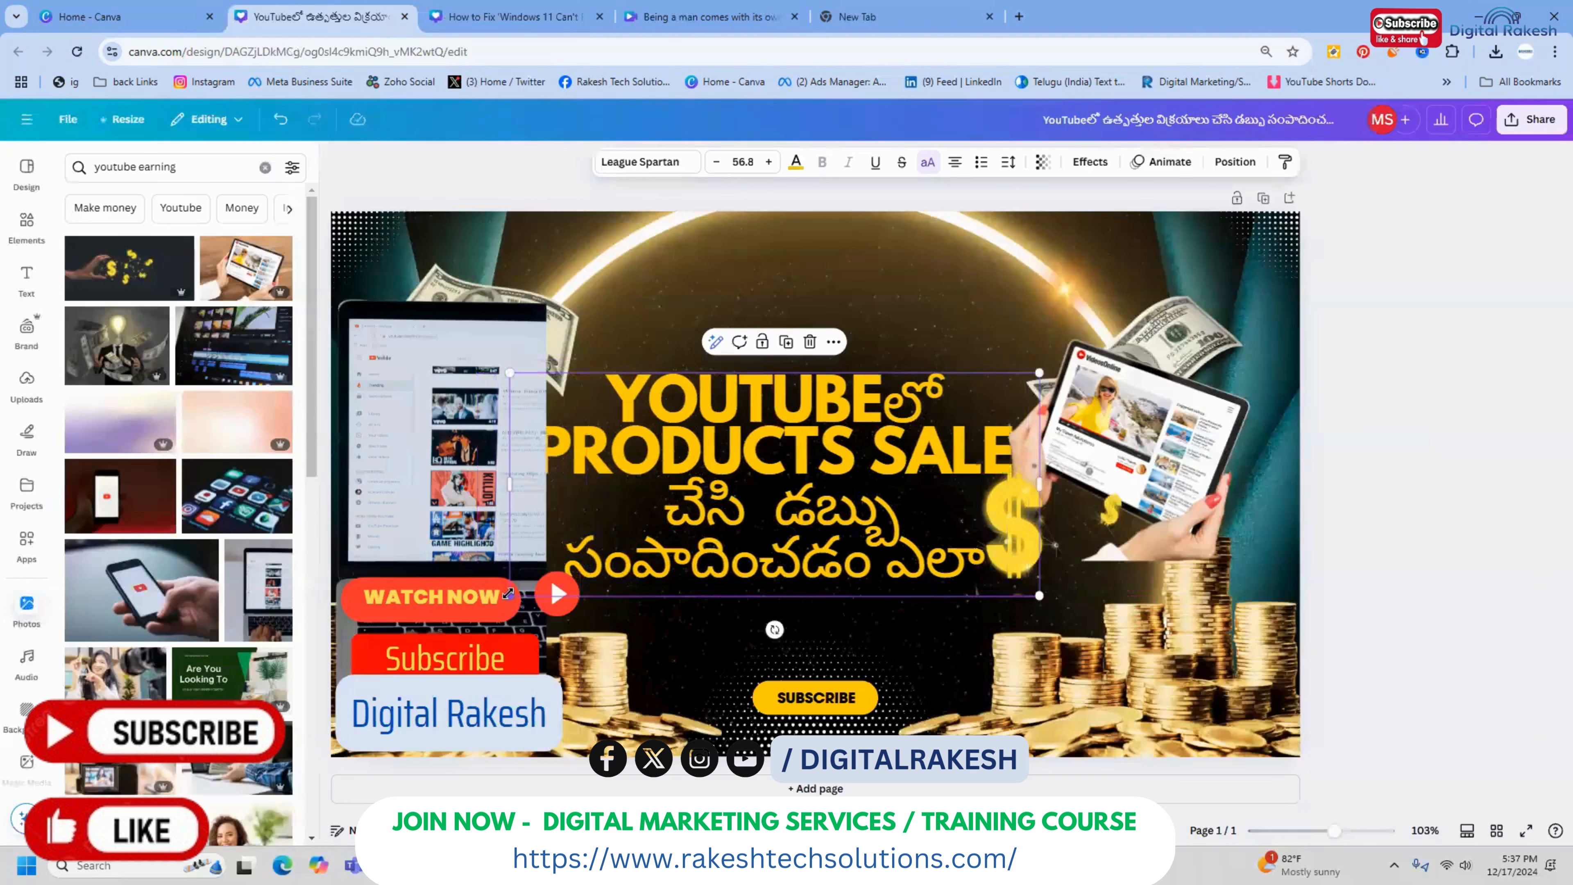
{"action": "left_click_drag", "start_coordinate": [512, 484], "coordinate": [586, 480]}
{"action": "left_click_drag", "start_coordinate": [1045, 455], "coordinate": [992, 457]}
{"action": "left_click_drag", "start_coordinate": [837, 456], "coordinate": [836, 472]}
Increase the title's font size to 61 and move the title down, just above the yellow subscribe button
{"action": "left_click", "coordinate": [768, 162]}
{"action": "left_click", "coordinate": [768, 162]}
{"action": "left_click", "coordinate": [768, 162]}
{"action": "left_click", "coordinate": [769, 162]}
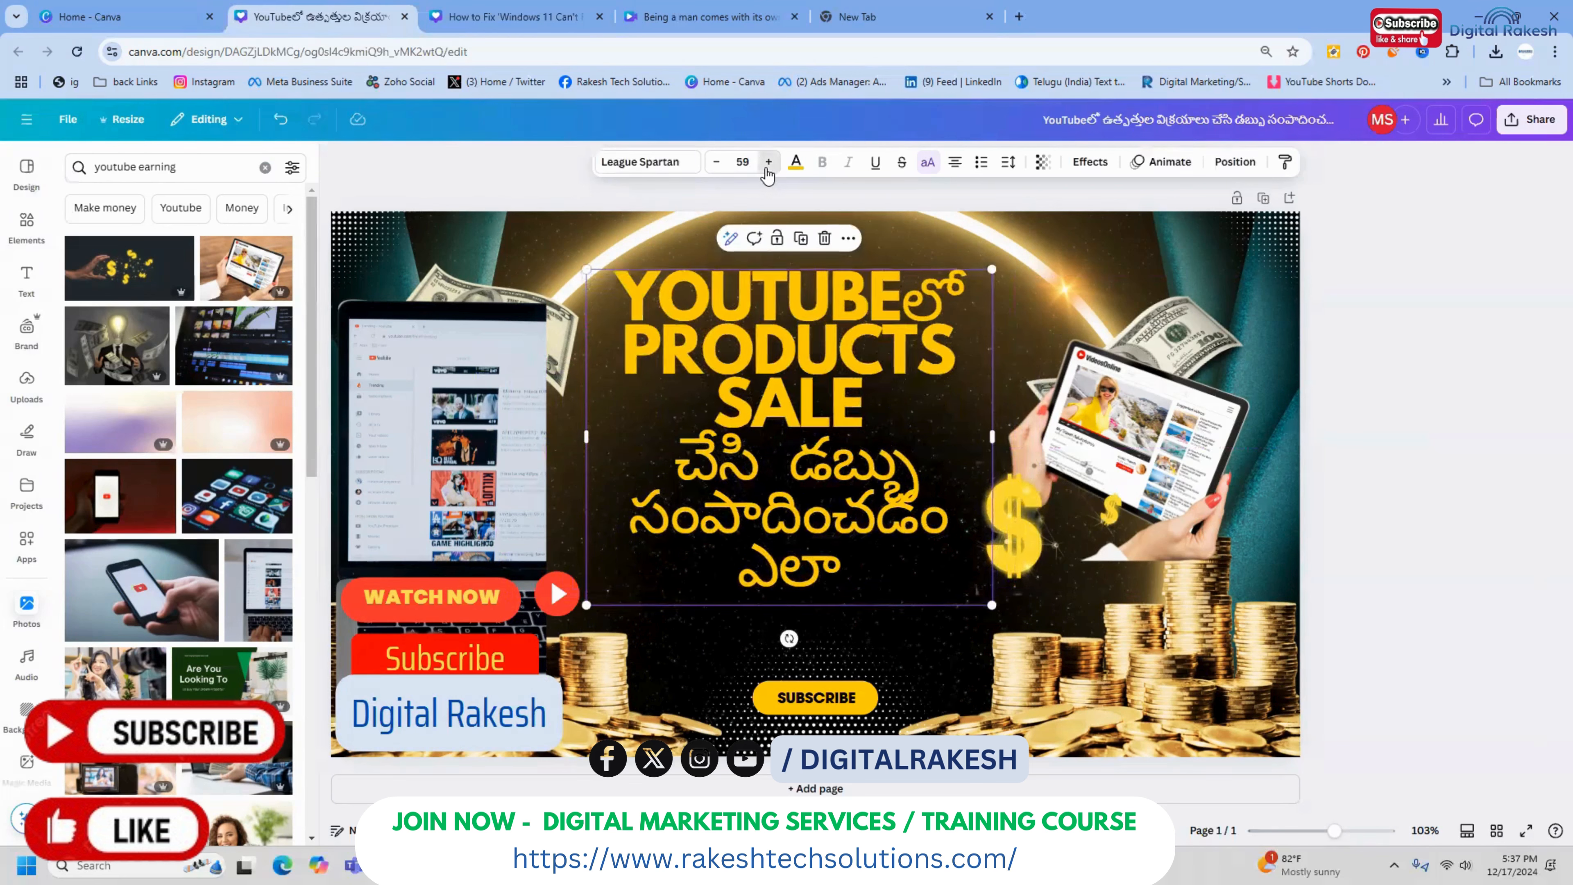
{"action": "left_click", "coordinate": [768, 162]}
{"action": "left_click", "coordinate": [768, 162]}
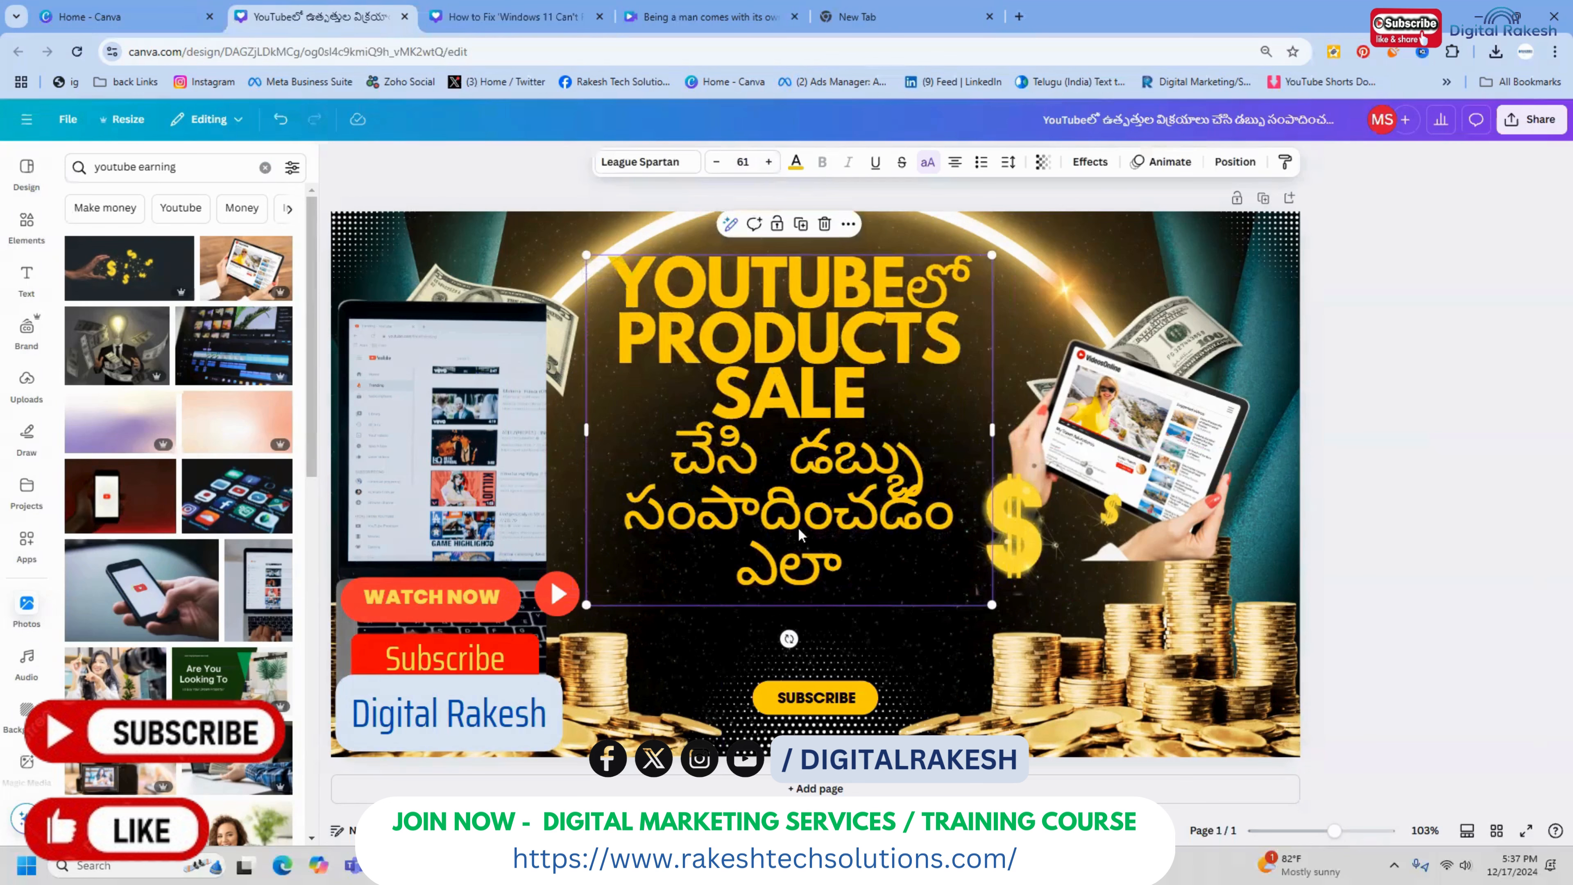
{"action": "left_click_drag", "start_coordinate": [799, 533], "coordinate": [797, 590]}
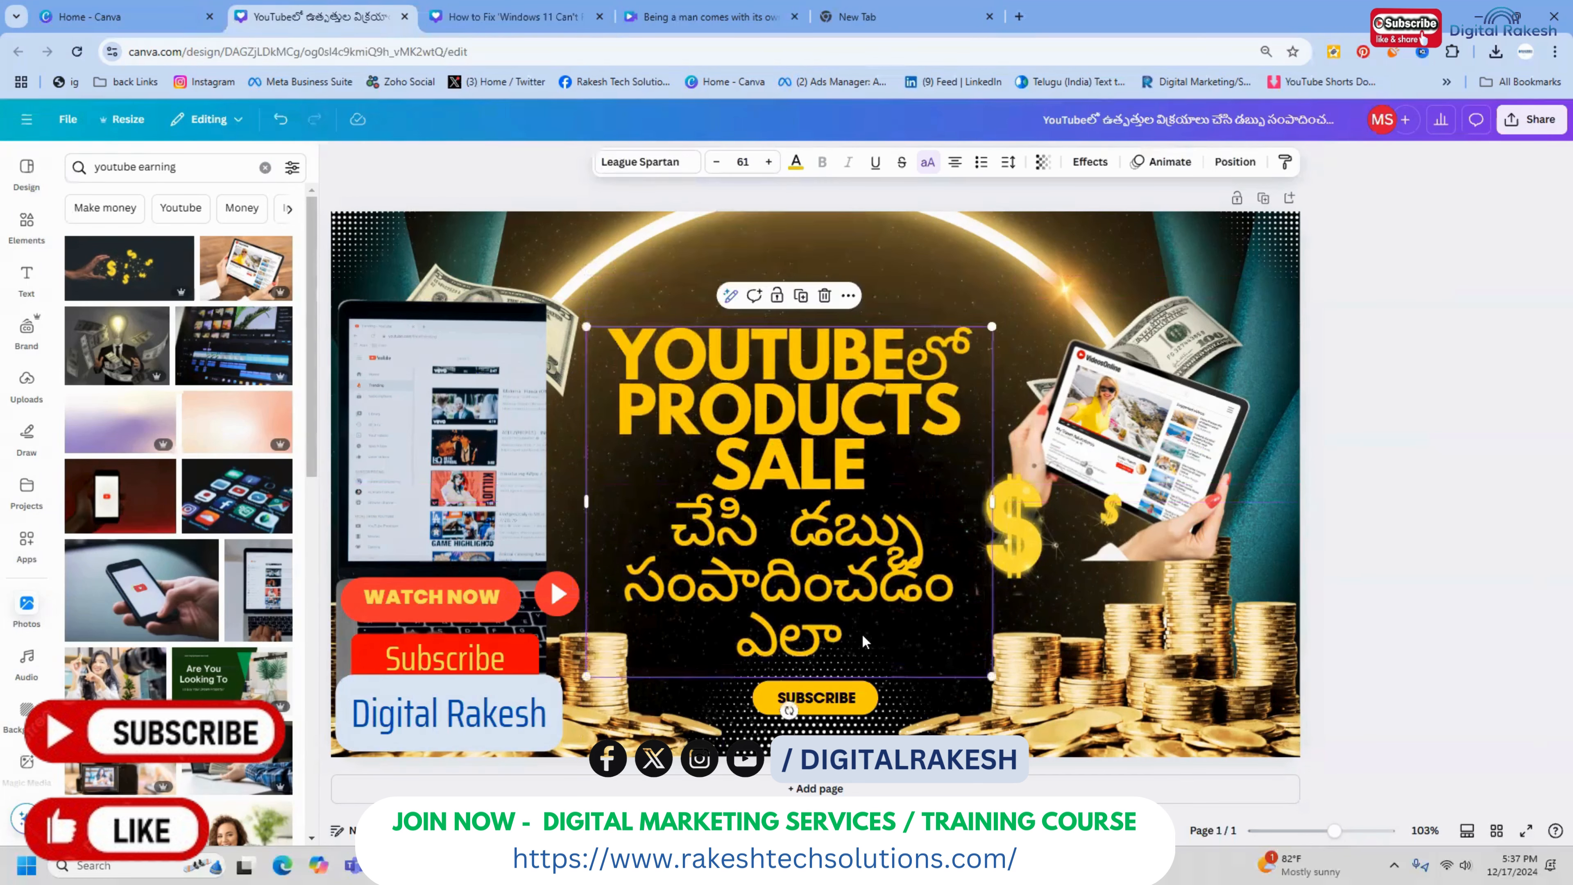
Add a question mark at the end of the title, after "ఎలా"
{"action": "left_click", "coordinate": [873, 632]}
{"action": "type", "text": "?"}
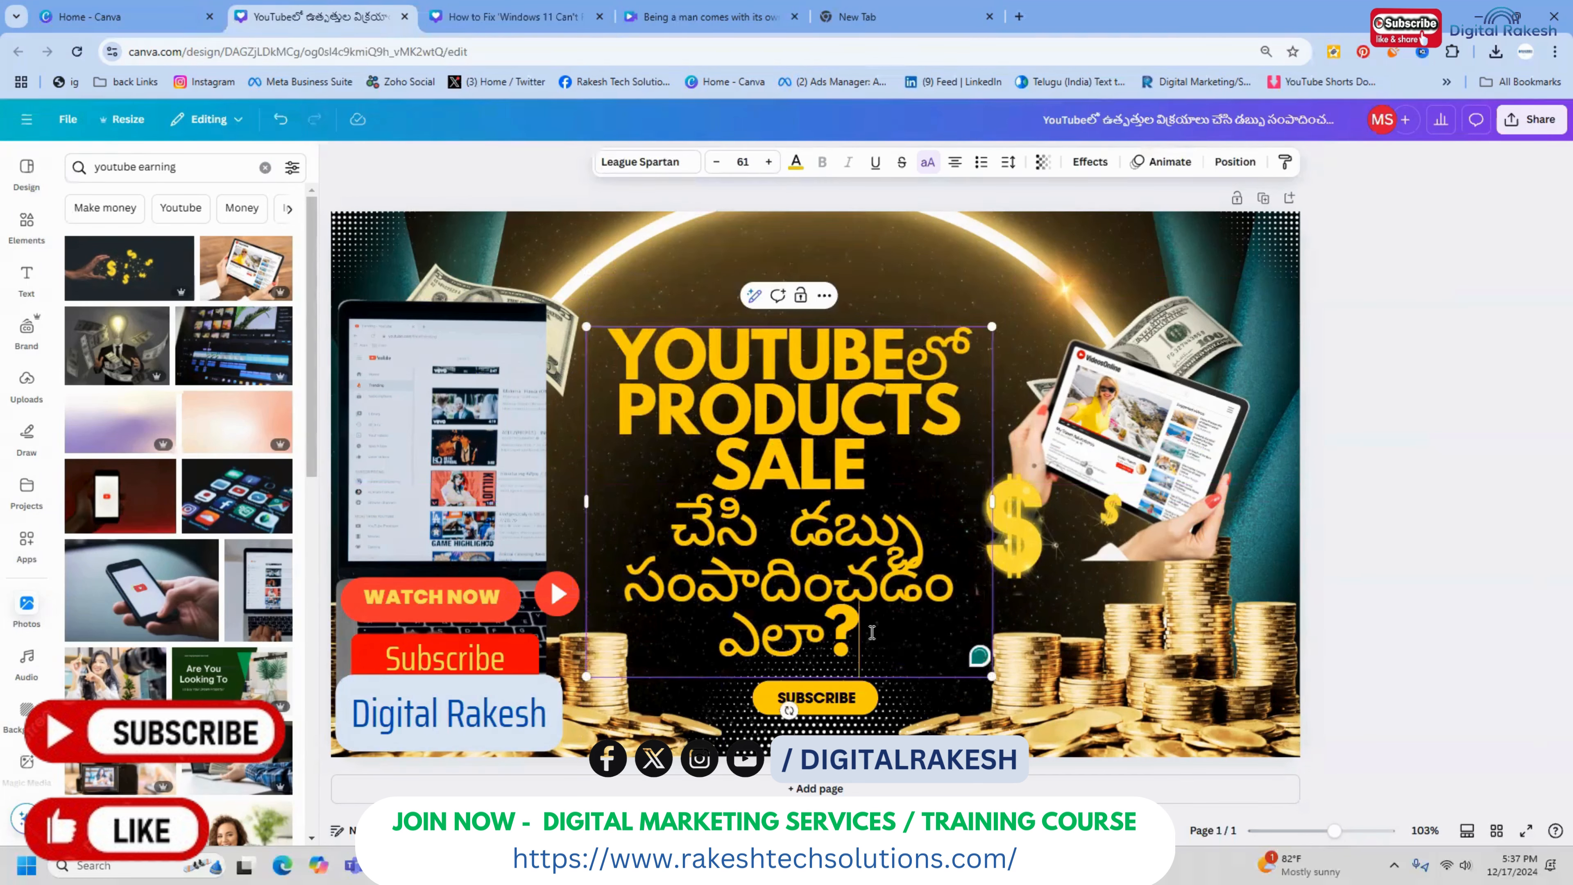
{"action": "left_click", "coordinate": [1382, 379]}
Enlarge the whole title by its upper corners to a font size of about 70
{"action": "left_click", "coordinate": [923, 412]}
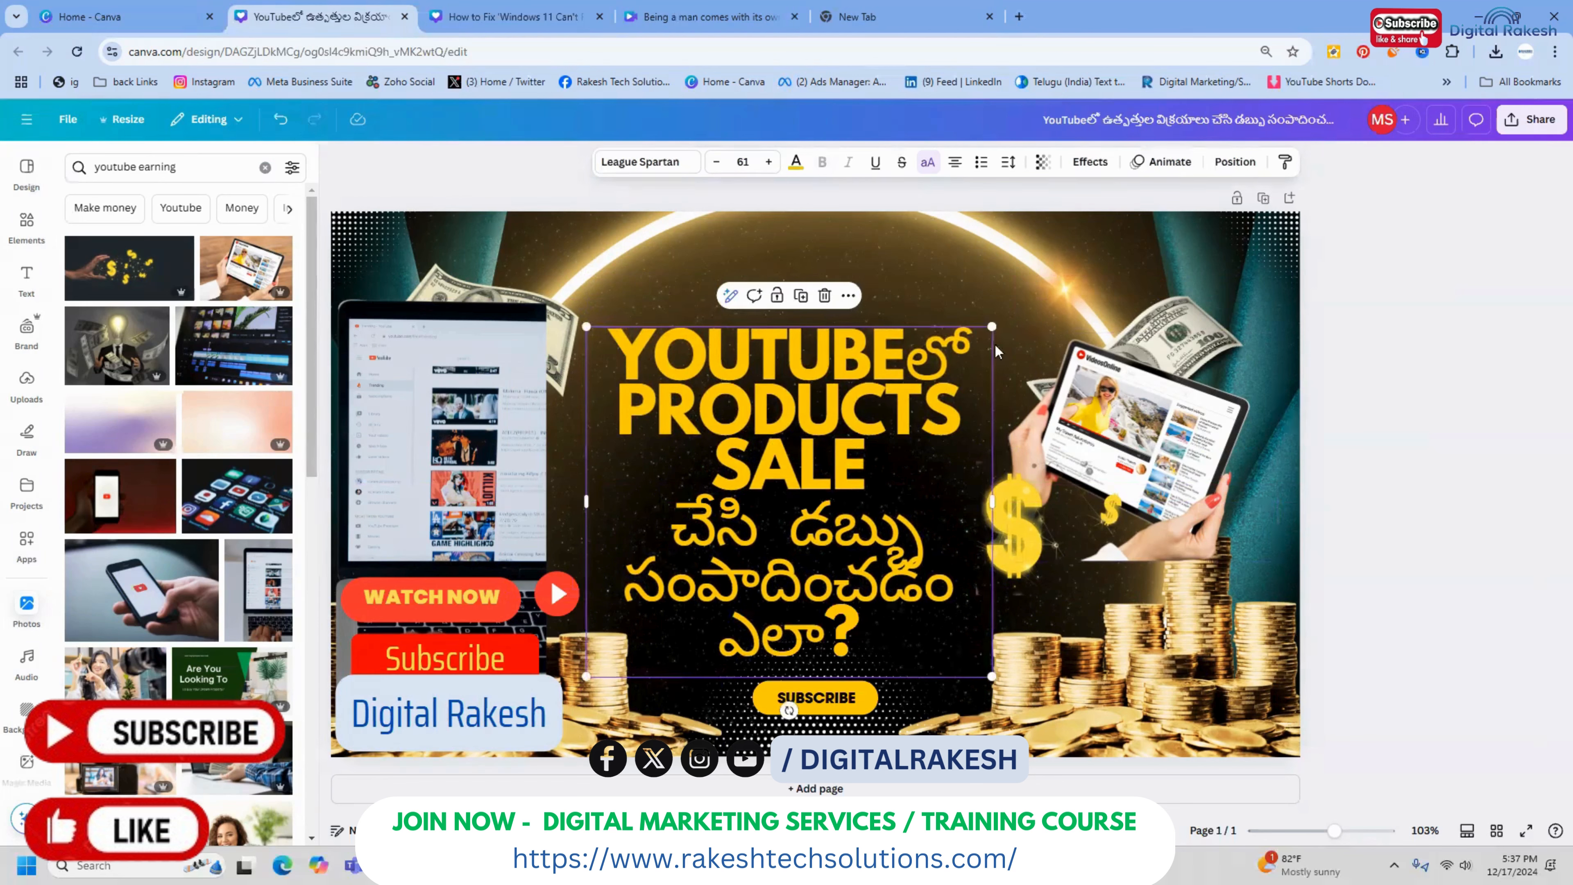
{"action": "left_click_drag", "start_coordinate": [991, 327], "coordinate": [1034, 289]}
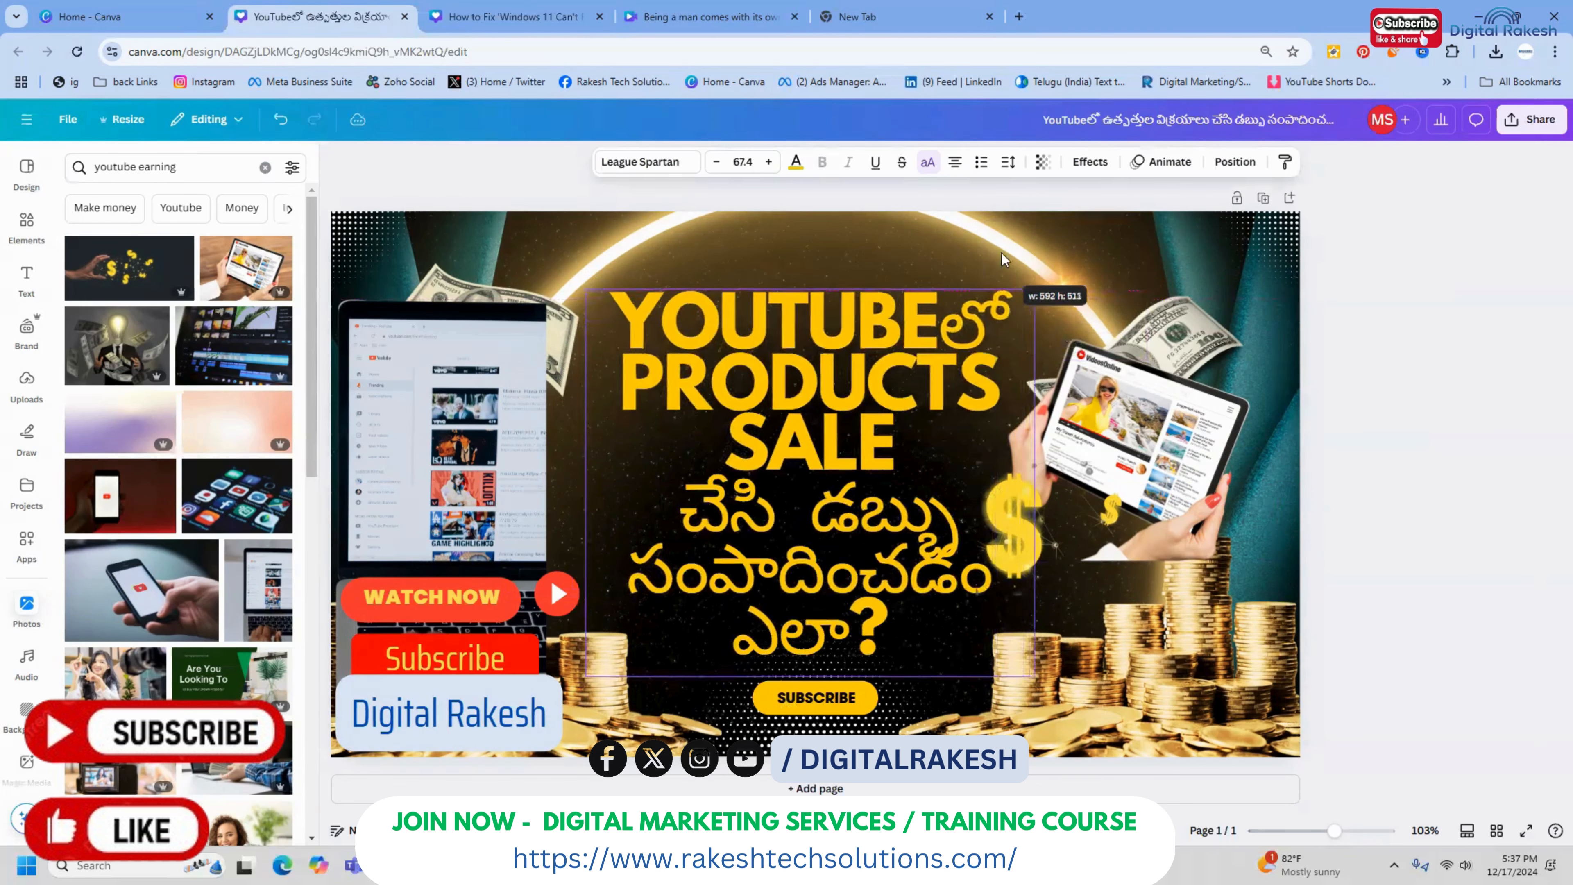
{"action": "left_click_drag", "start_coordinate": [586, 289], "coordinate": [569, 274]}
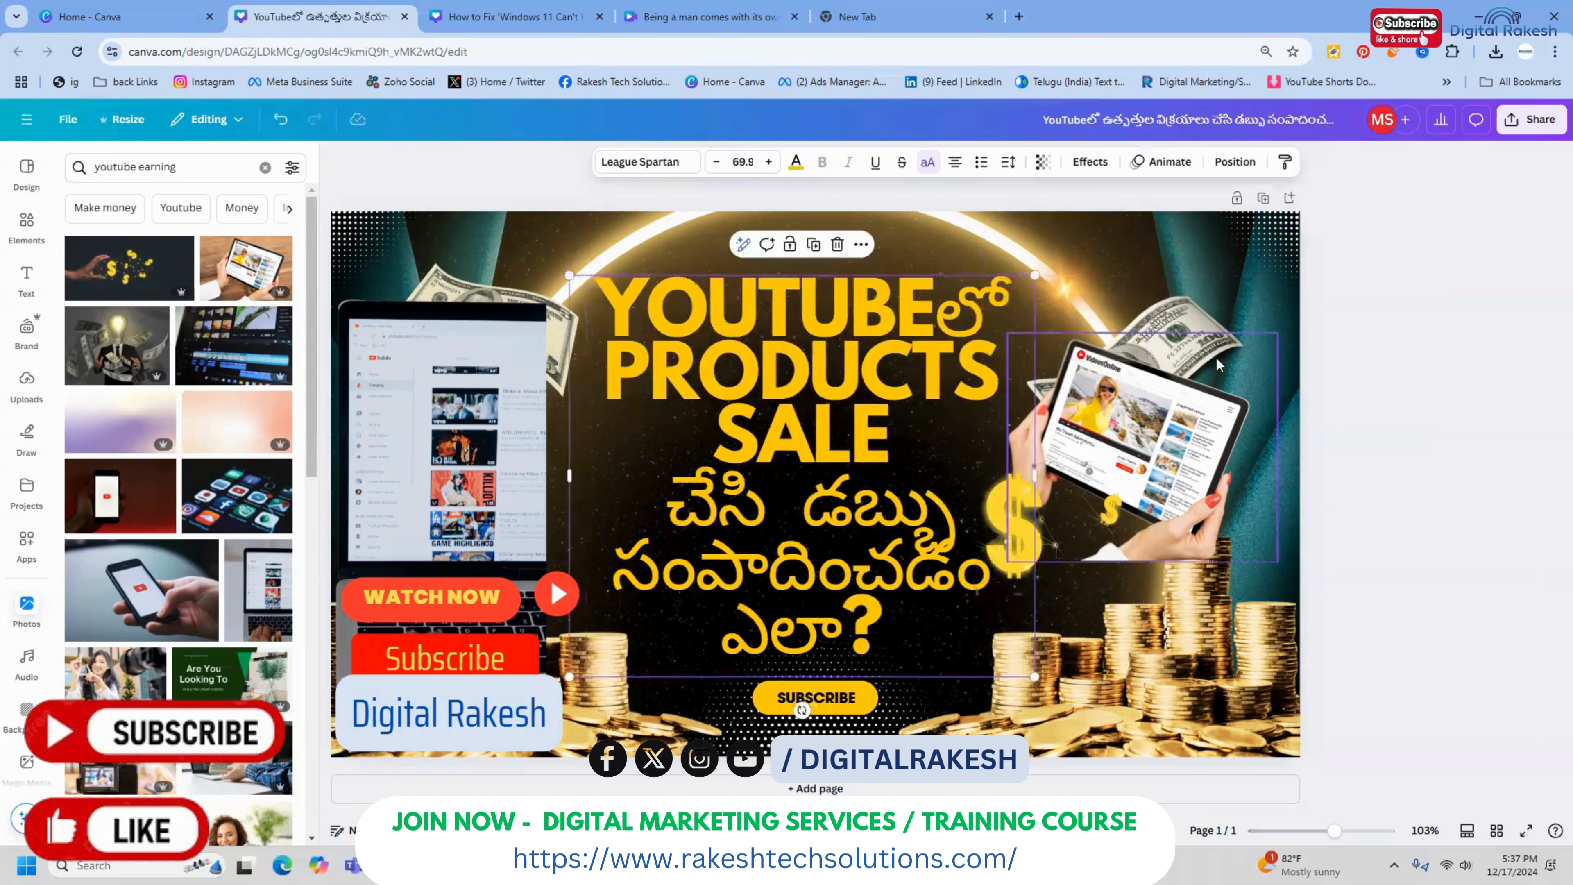
{"action": "left_click", "coordinate": [1450, 370]}
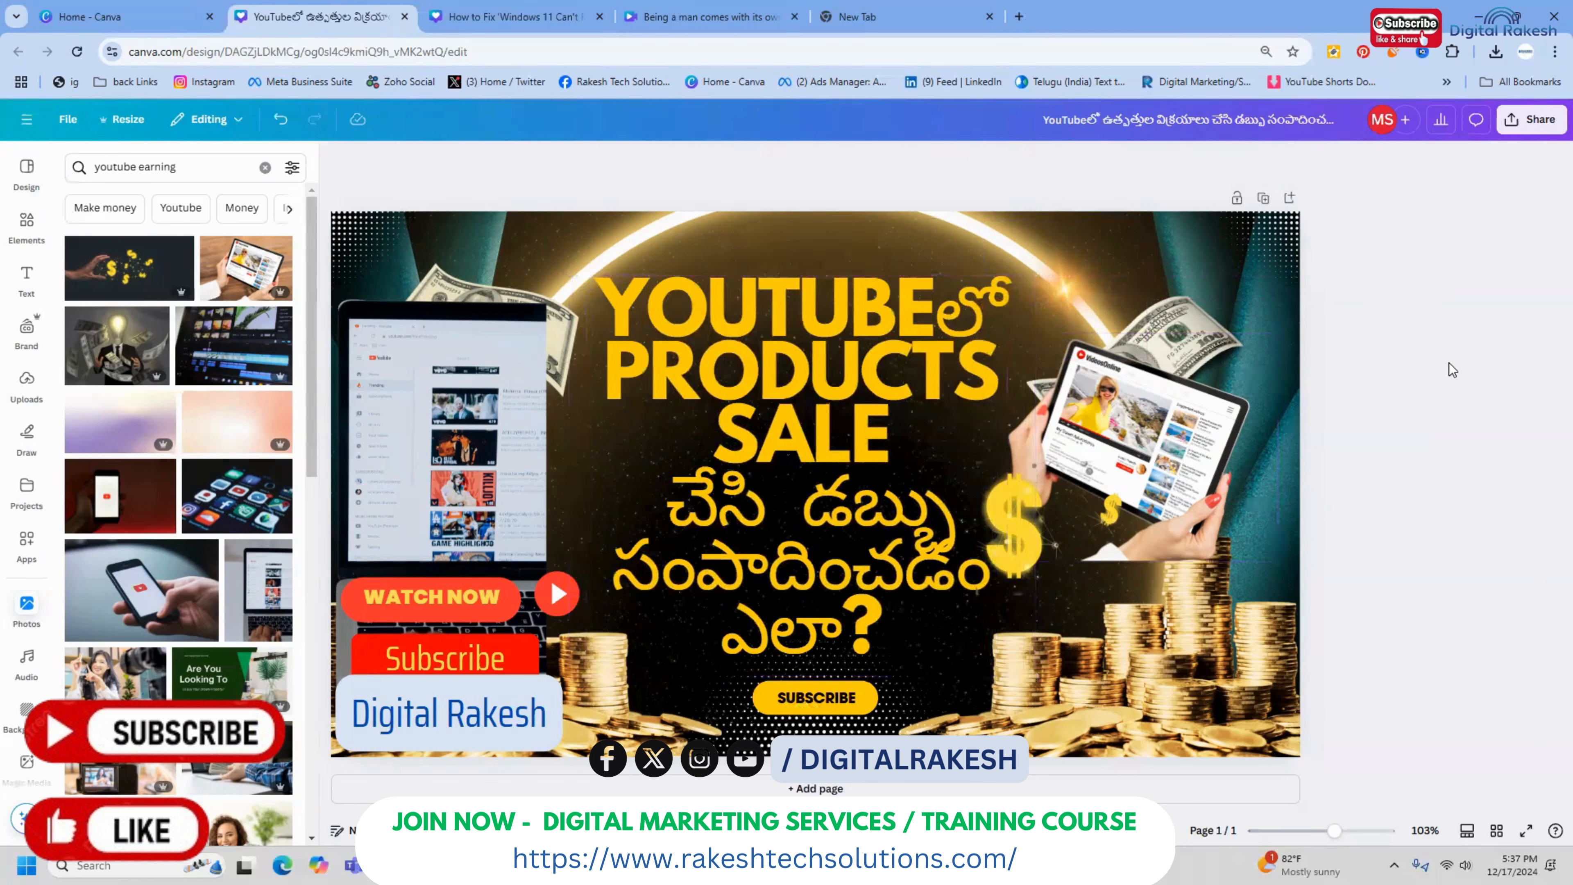
Insert a line break after "డబ్బు" in the title and move the title slightly down
{"action": "left_click", "coordinate": [965, 526]}
{"action": "left_click", "coordinate": [960, 507]}
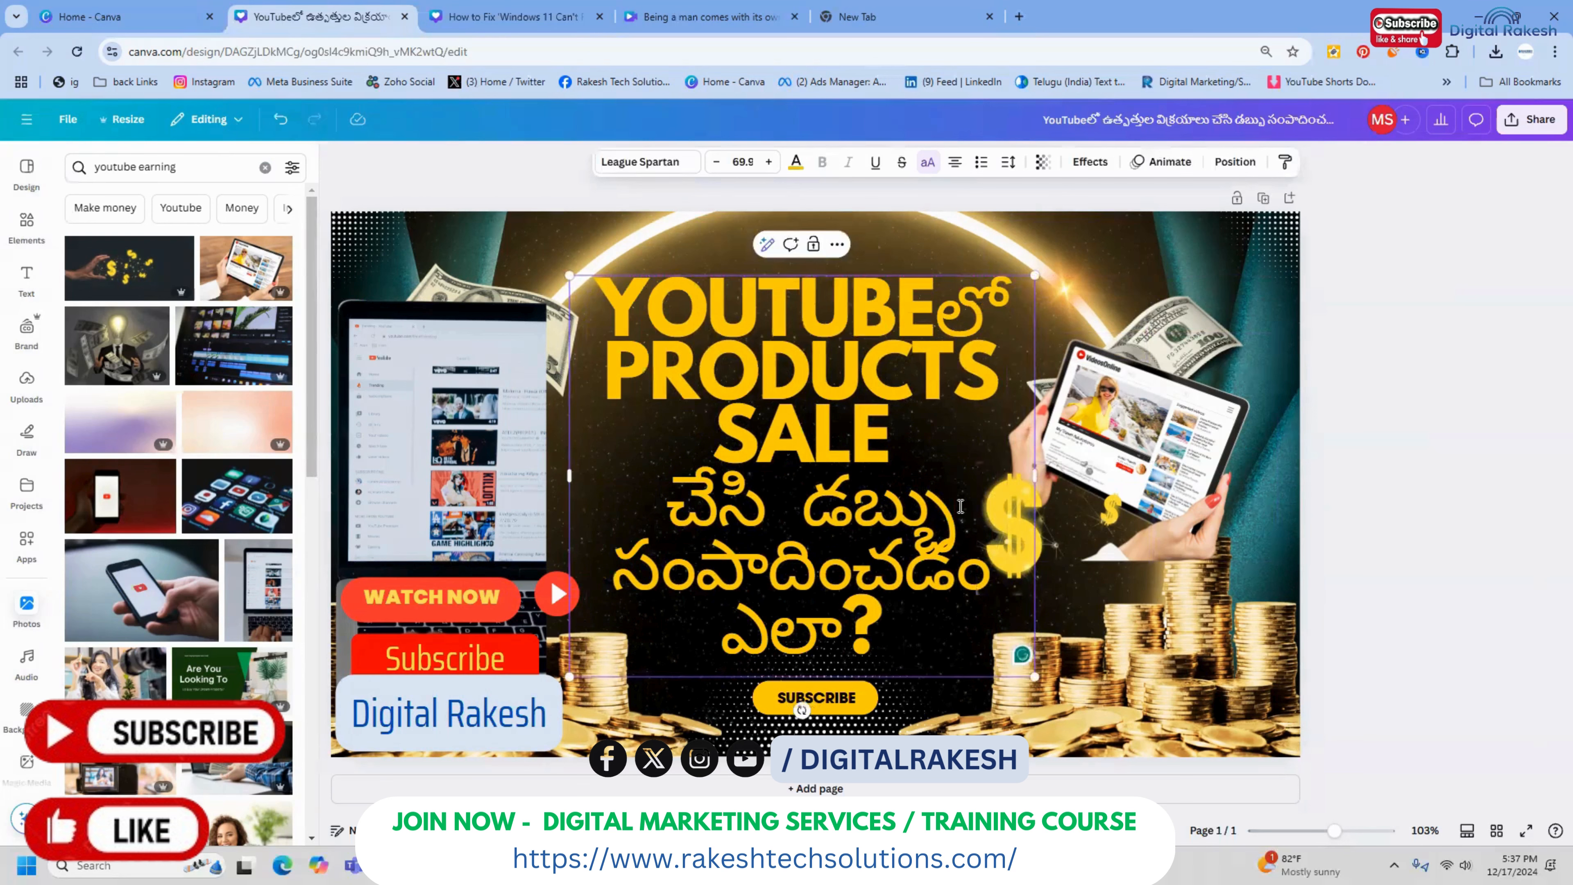
{"action": "key", "text": "Return"}
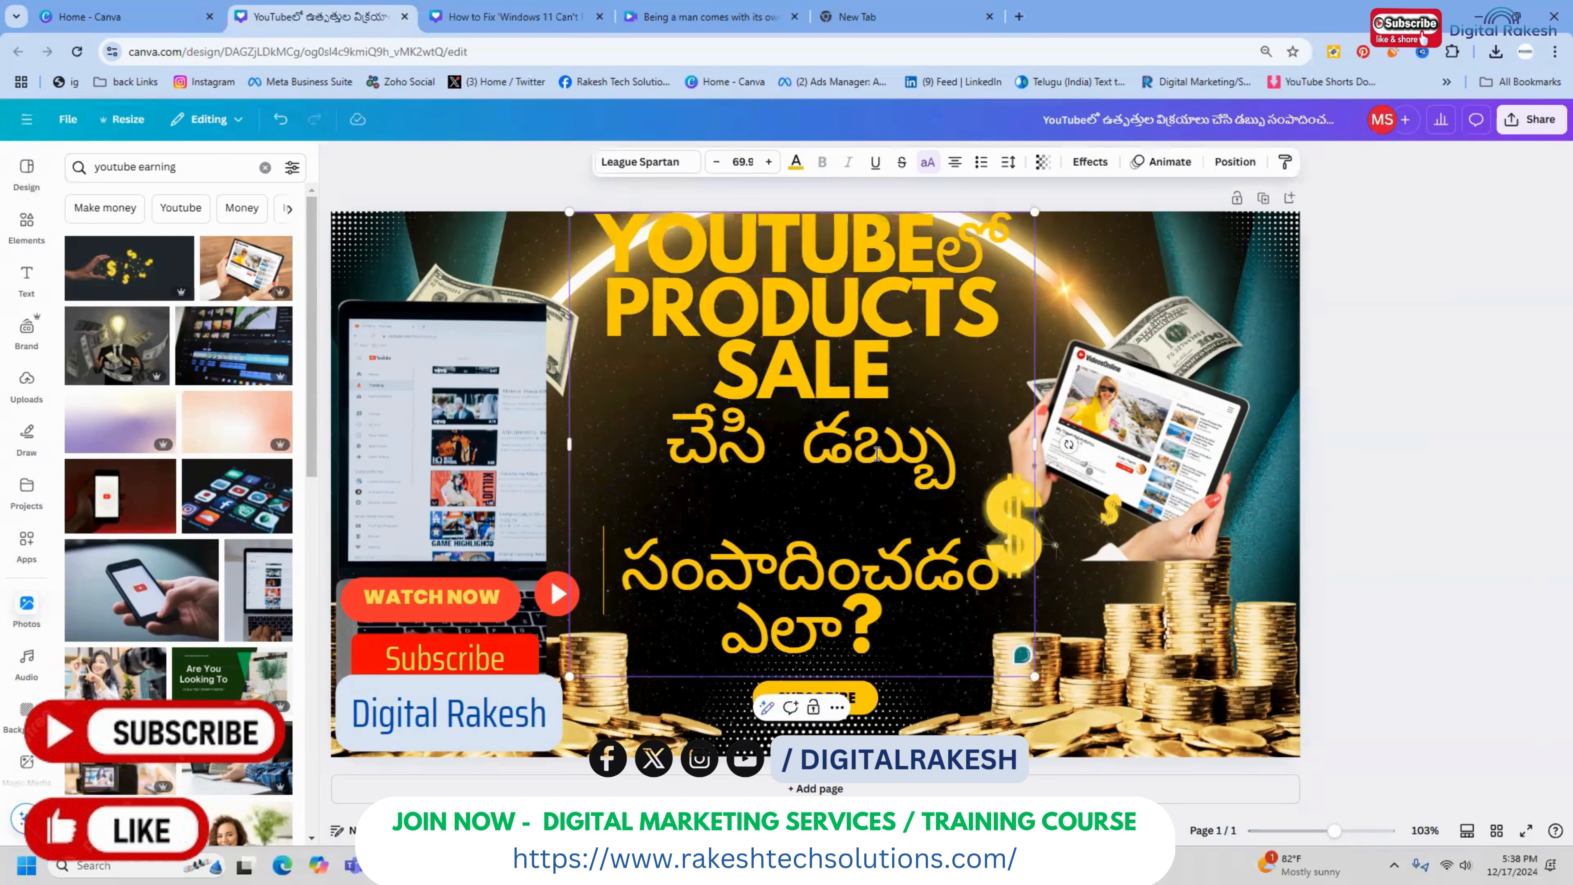
{"action": "left_click", "coordinate": [1460, 440]}
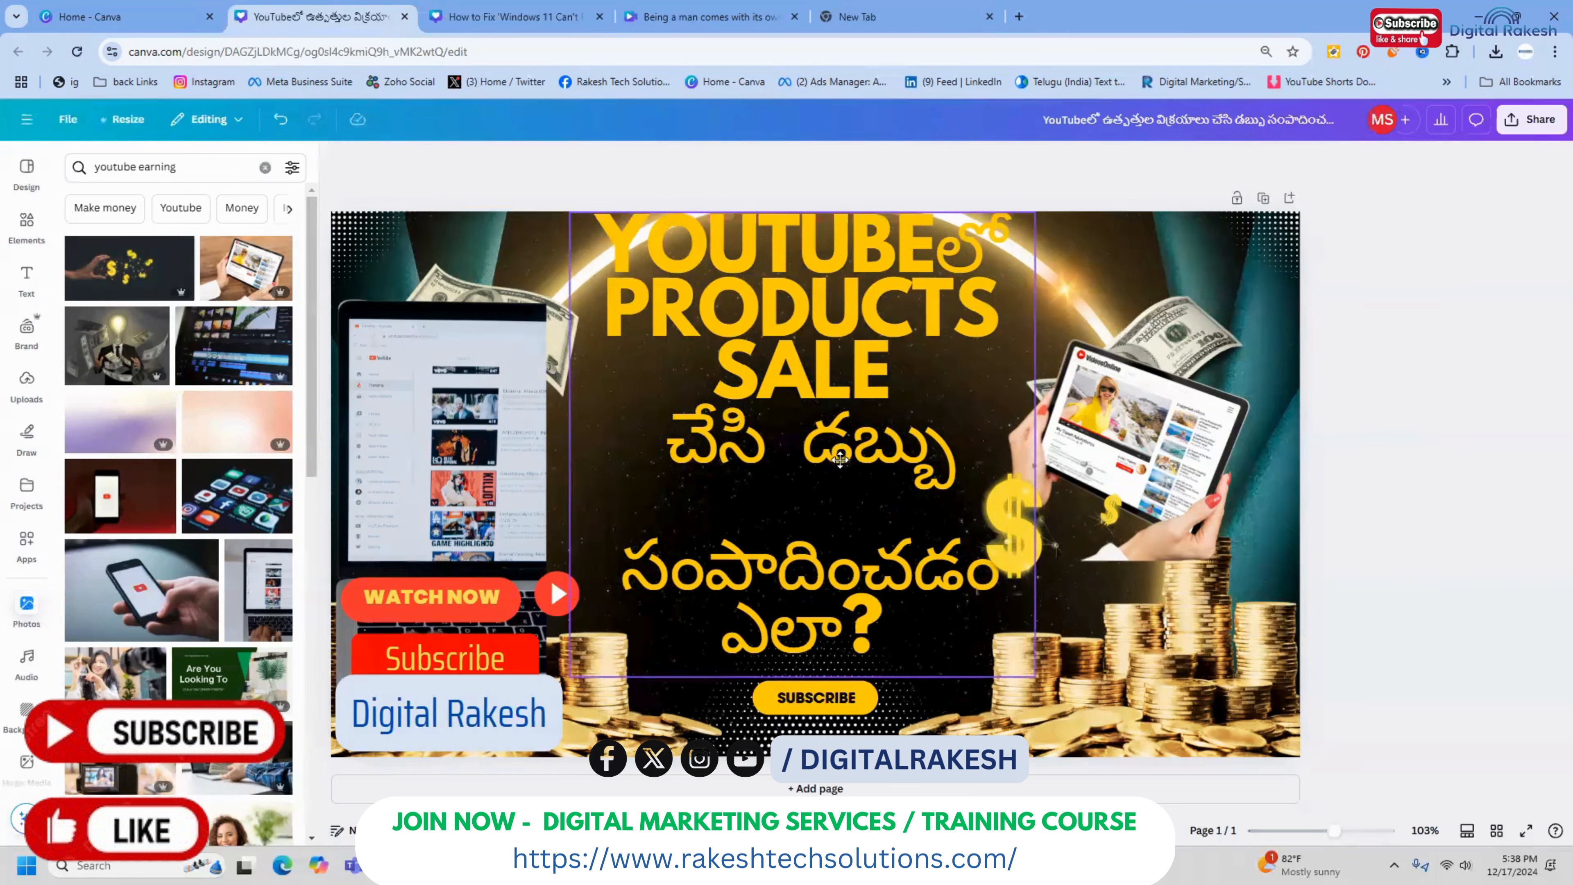
{"action": "left_click_drag", "start_coordinate": [836, 450], "coordinate": [836, 468]}
{"action": "left_click", "coordinate": [1456, 374]}
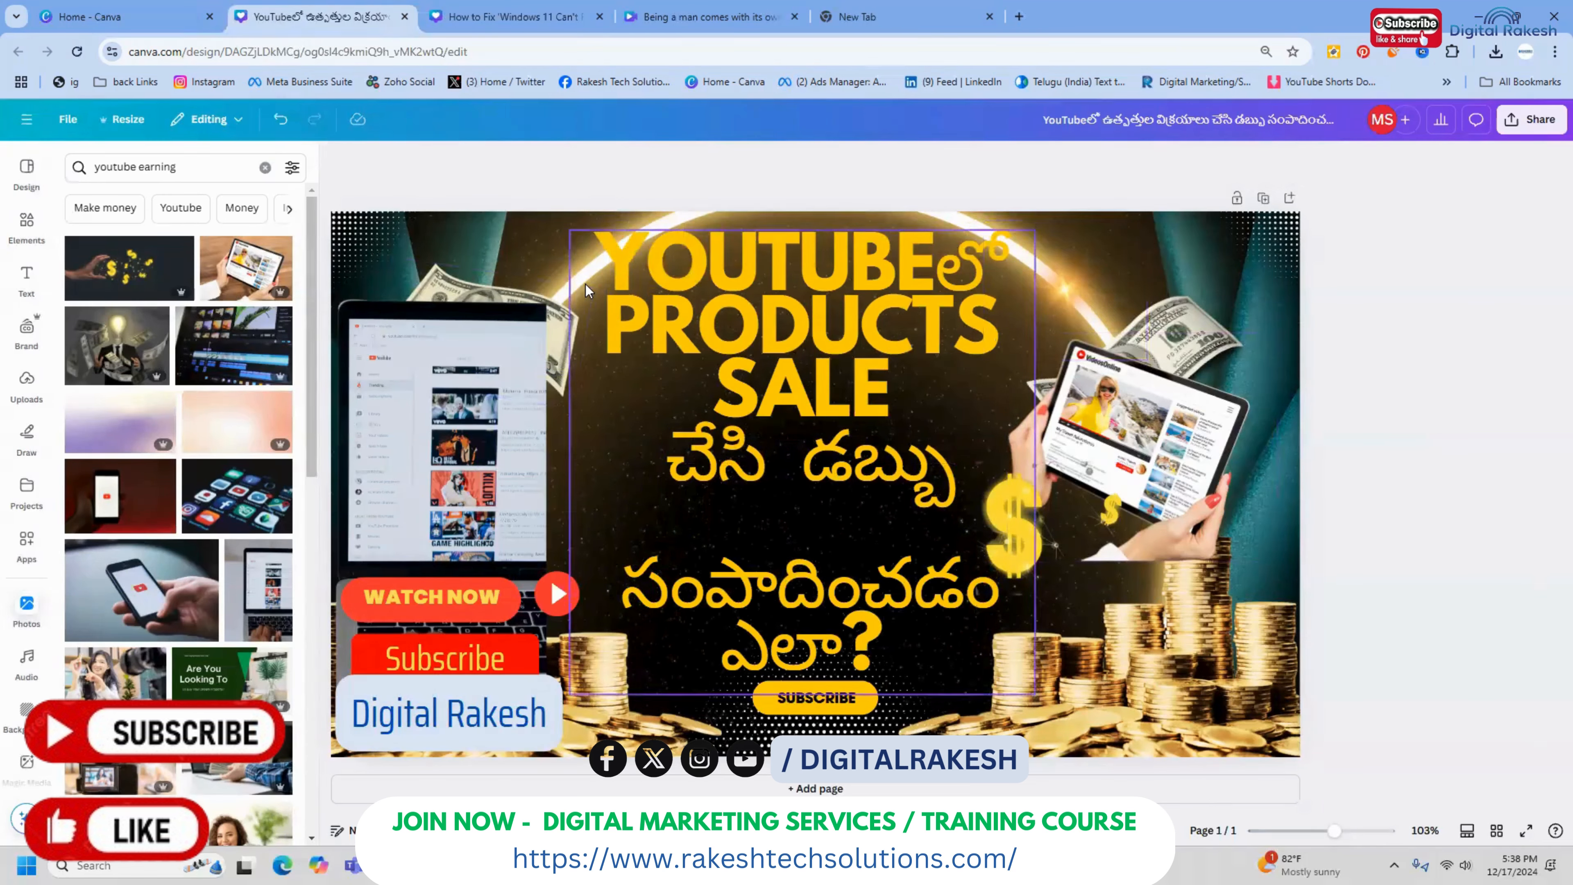
{"action": "left_click", "coordinate": [562, 281]}
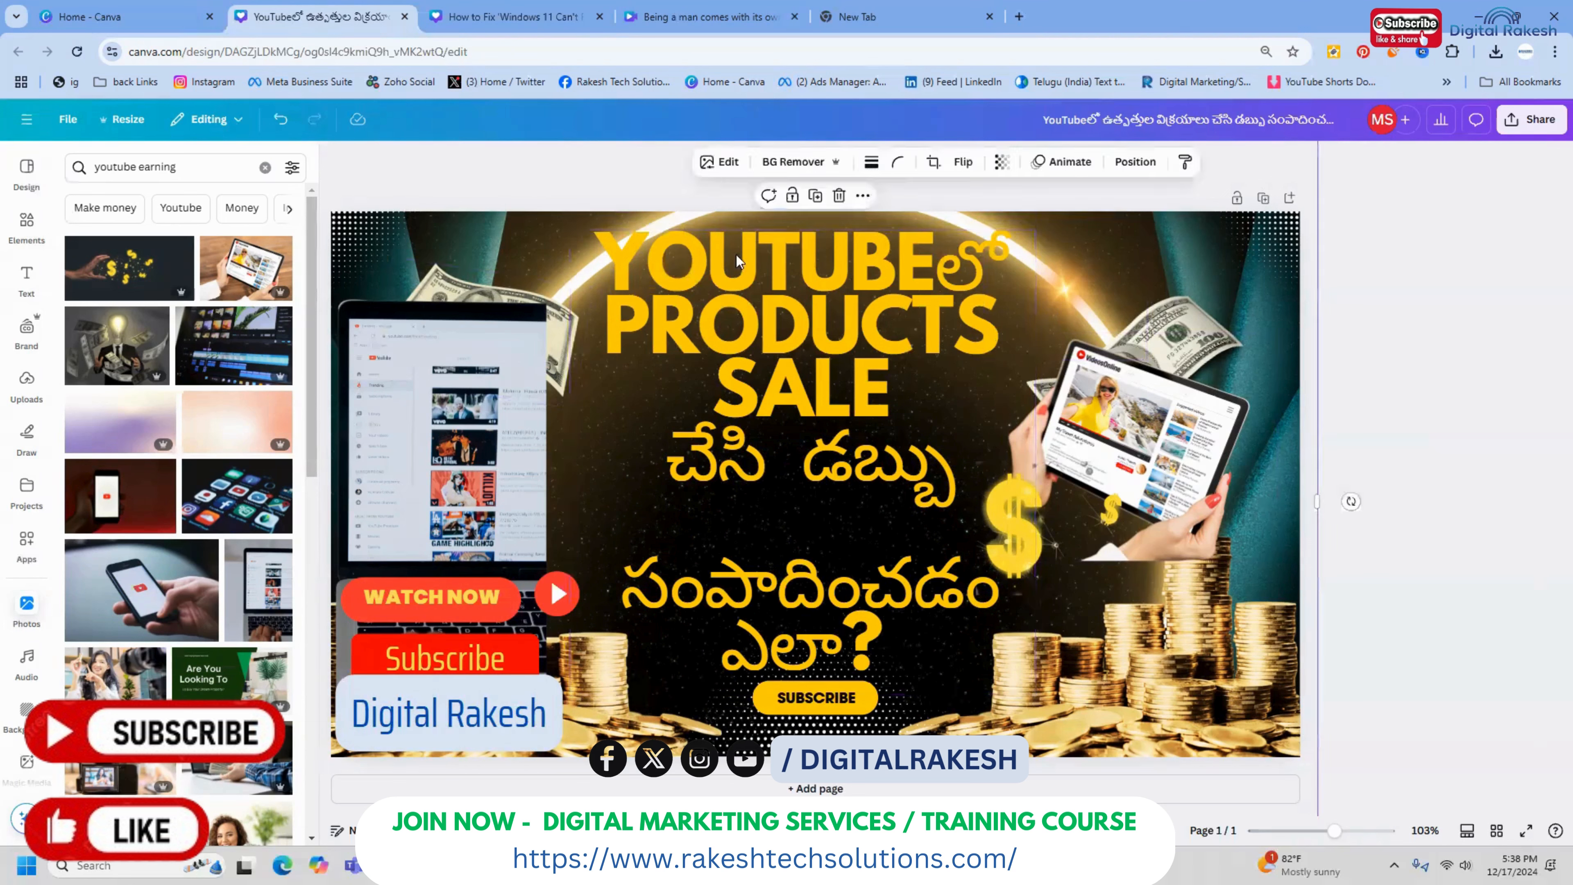
{"action": "left_click", "coordinate": [1457, 287]}
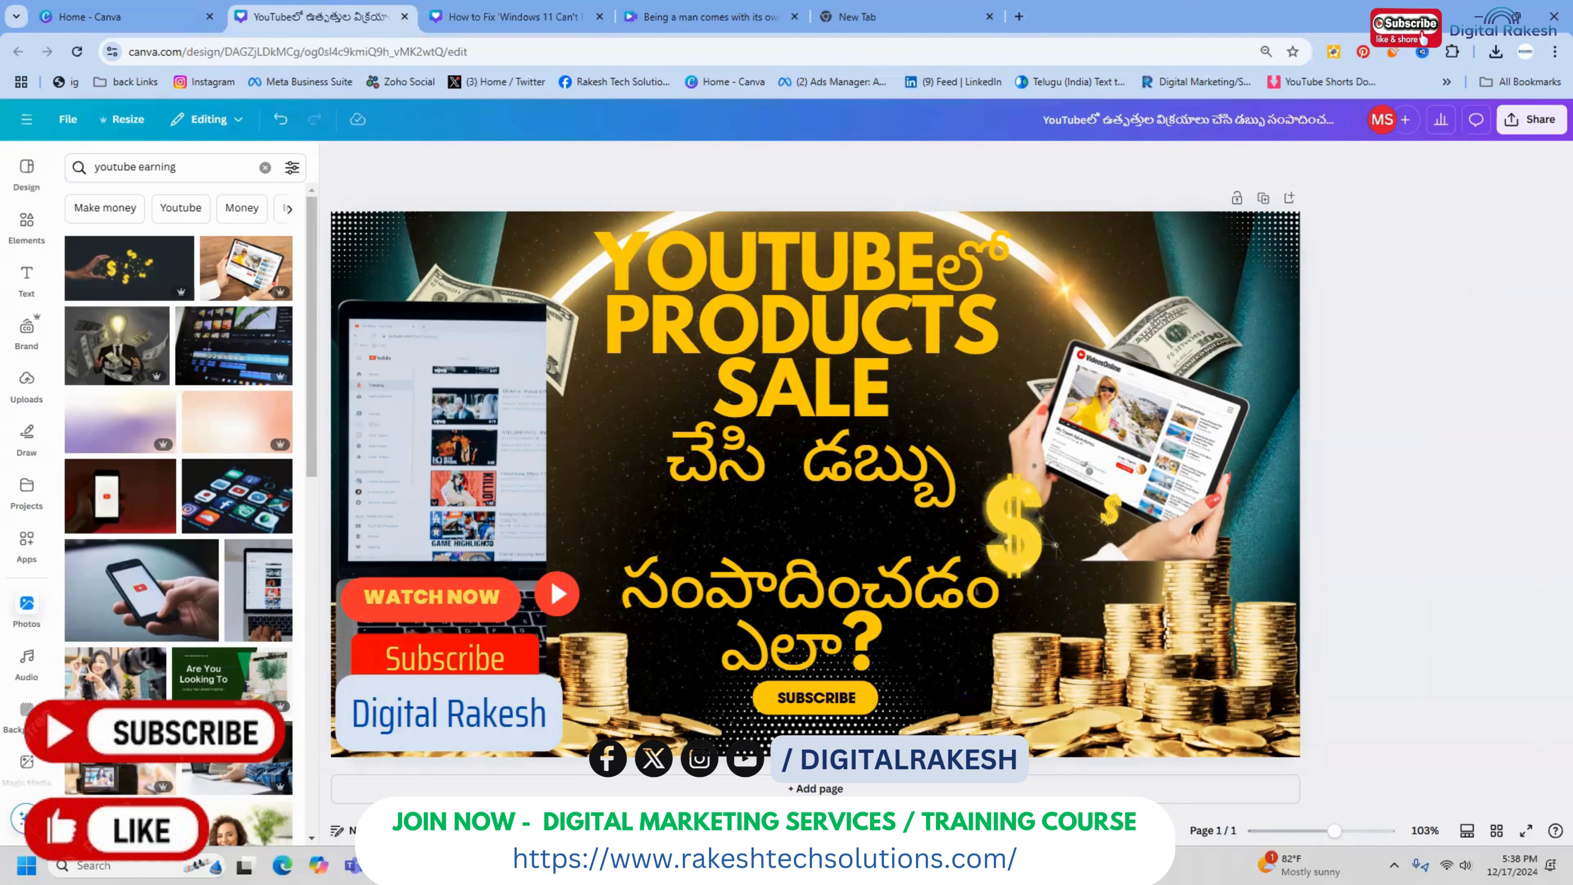
Add the photo of a hand holding dollar bills, remove its background, shrink it and place it beside the question mark
{"action": "left_click", "coordinate": [291, 754]}
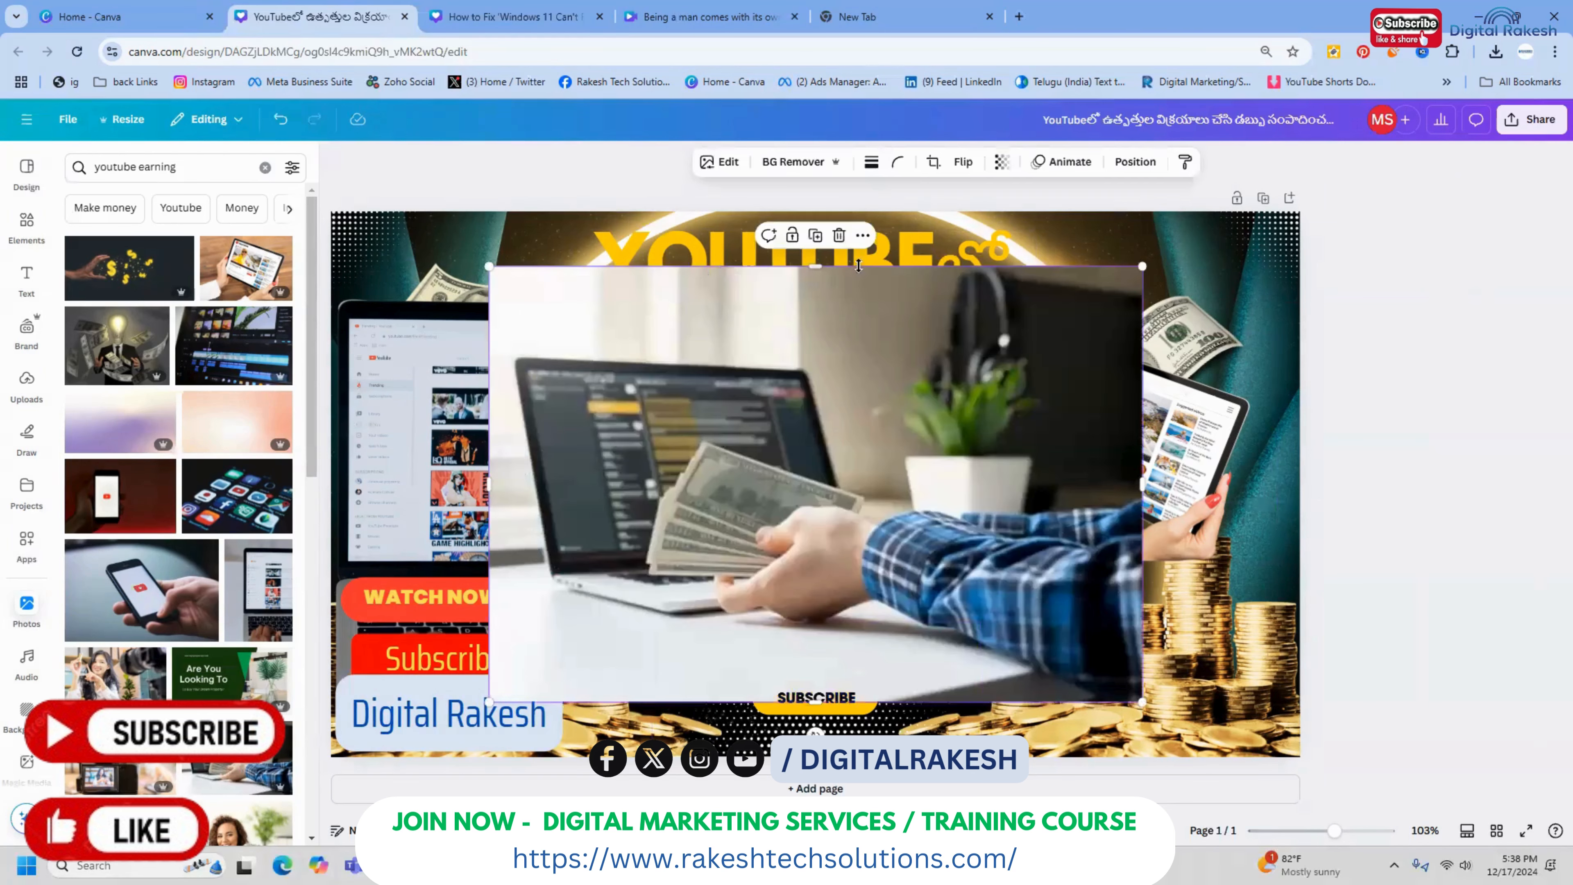
{"action": "left_click", "coordinate": [796, 160]}
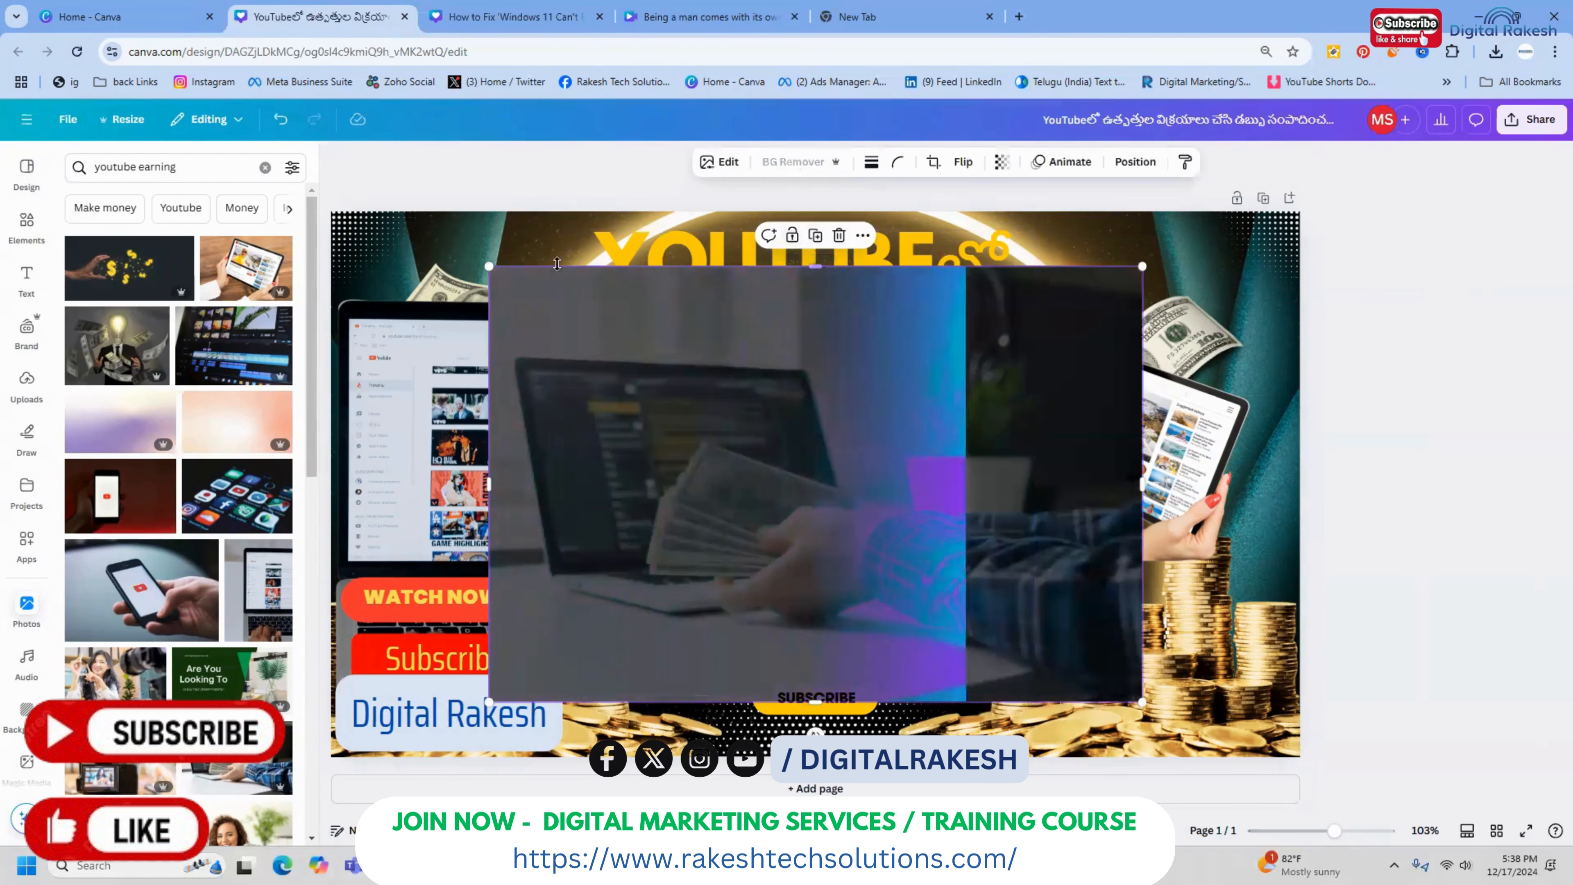
{"action": "left_click_drag", "start_coordinate": [486, 267], "coordinate": [936, 493]}
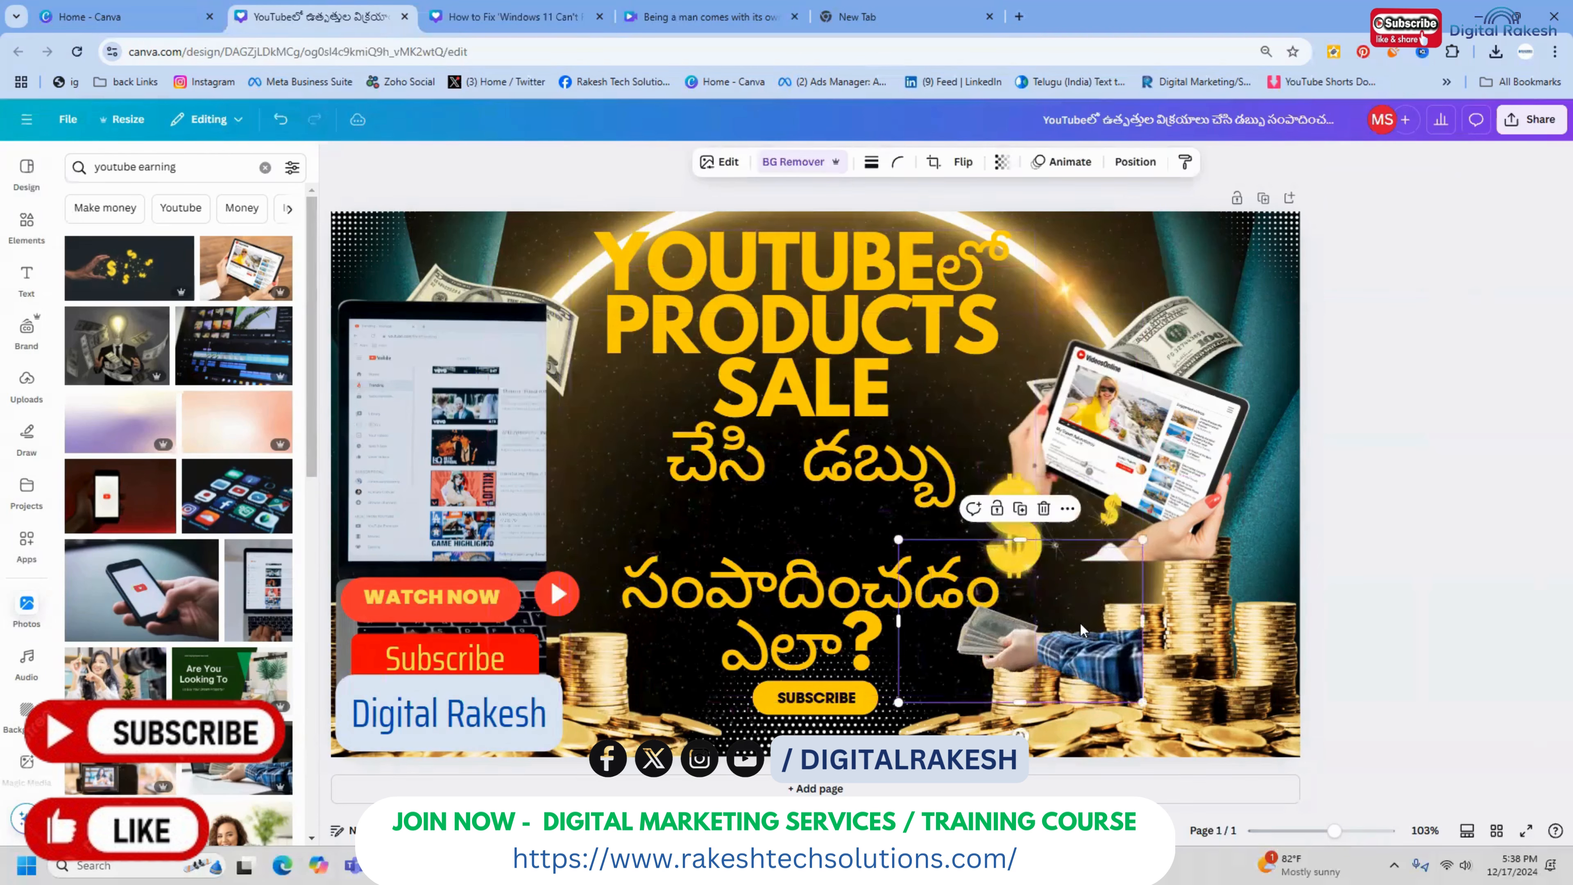
{"action": "left_click_drag", "start_coordinate": [1085, 633], "coordinate": [1020, 639]}
{"action": "left_click", "coordinate": [1453, 349]}
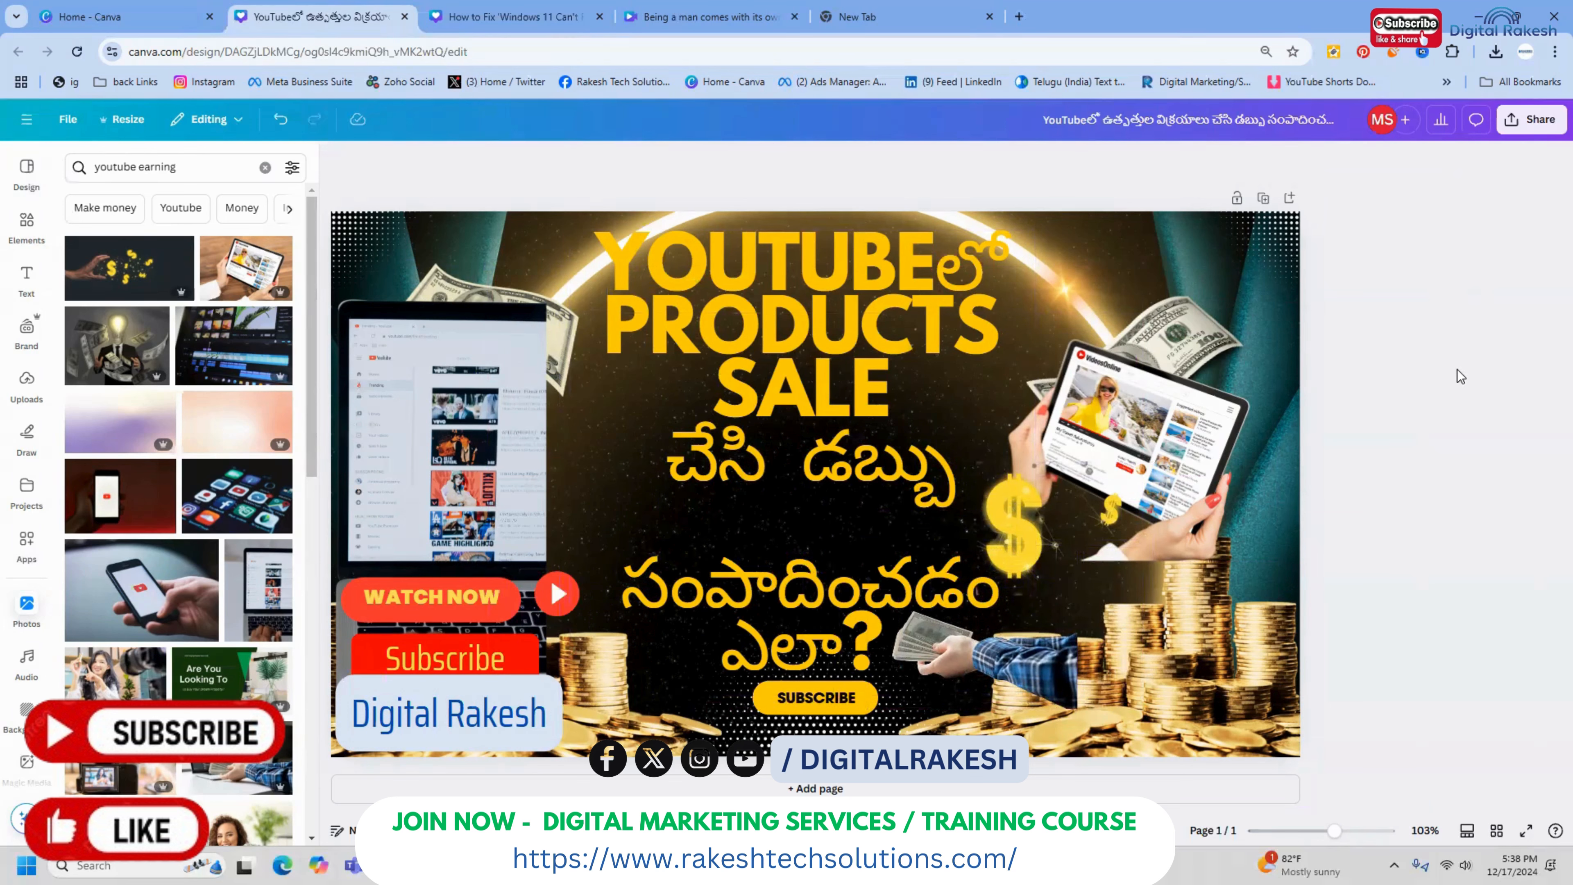
Look through the stock photos, the uploaded images and the other open designs for a further picture for the thumbnail
{"action": "scroll", "coordinate": [178, 496], "scroll_direction": "down", "scroll_amount": 4}
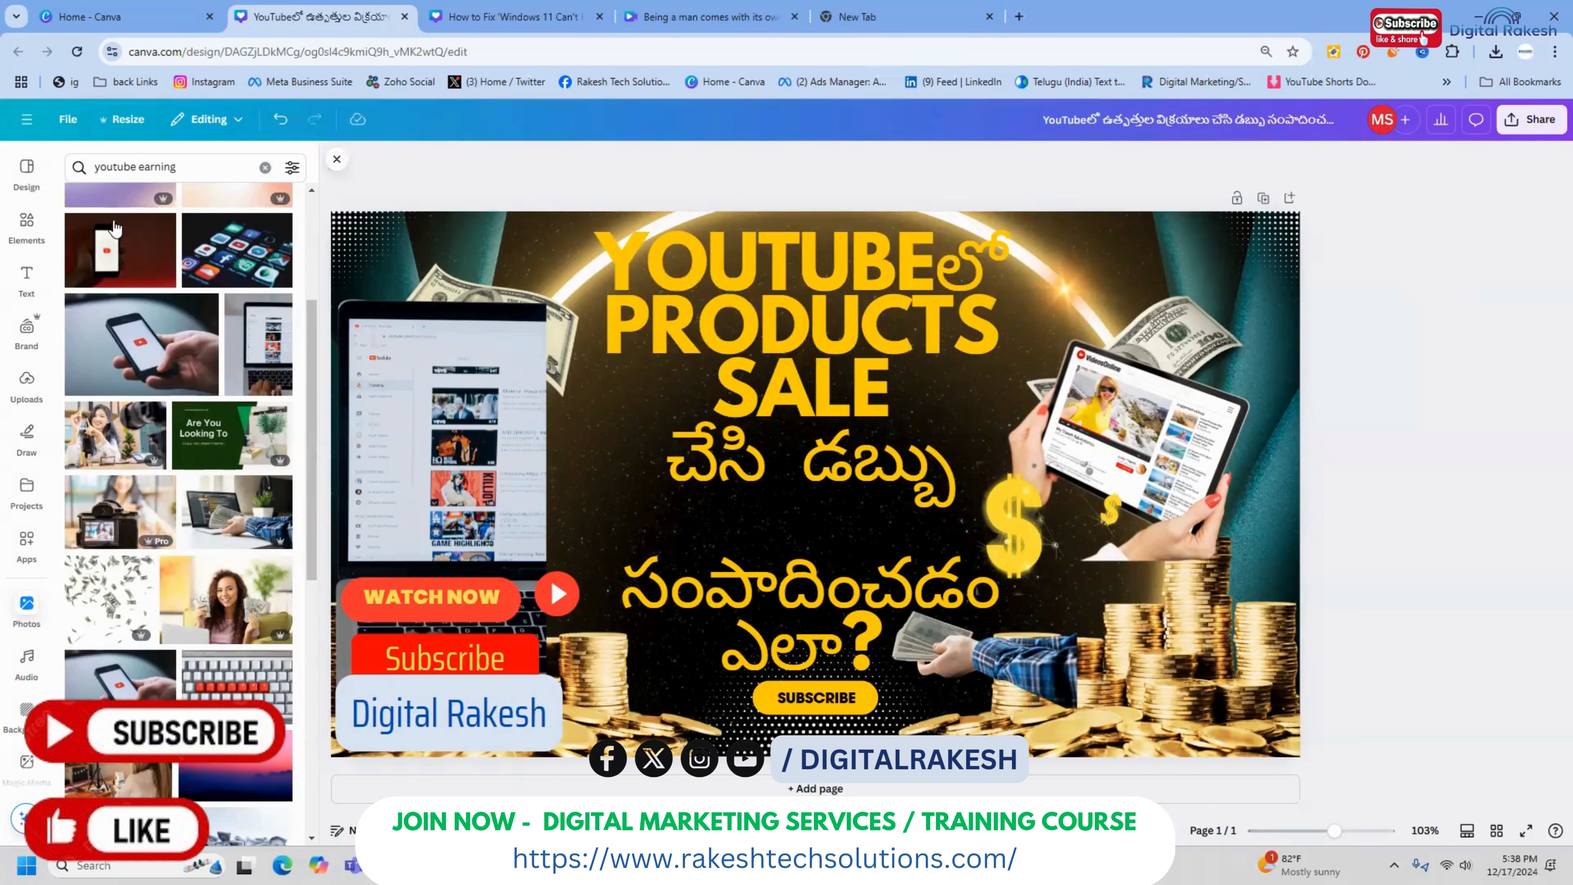
{"action": "left_click", "coordinate": [27, 384]}
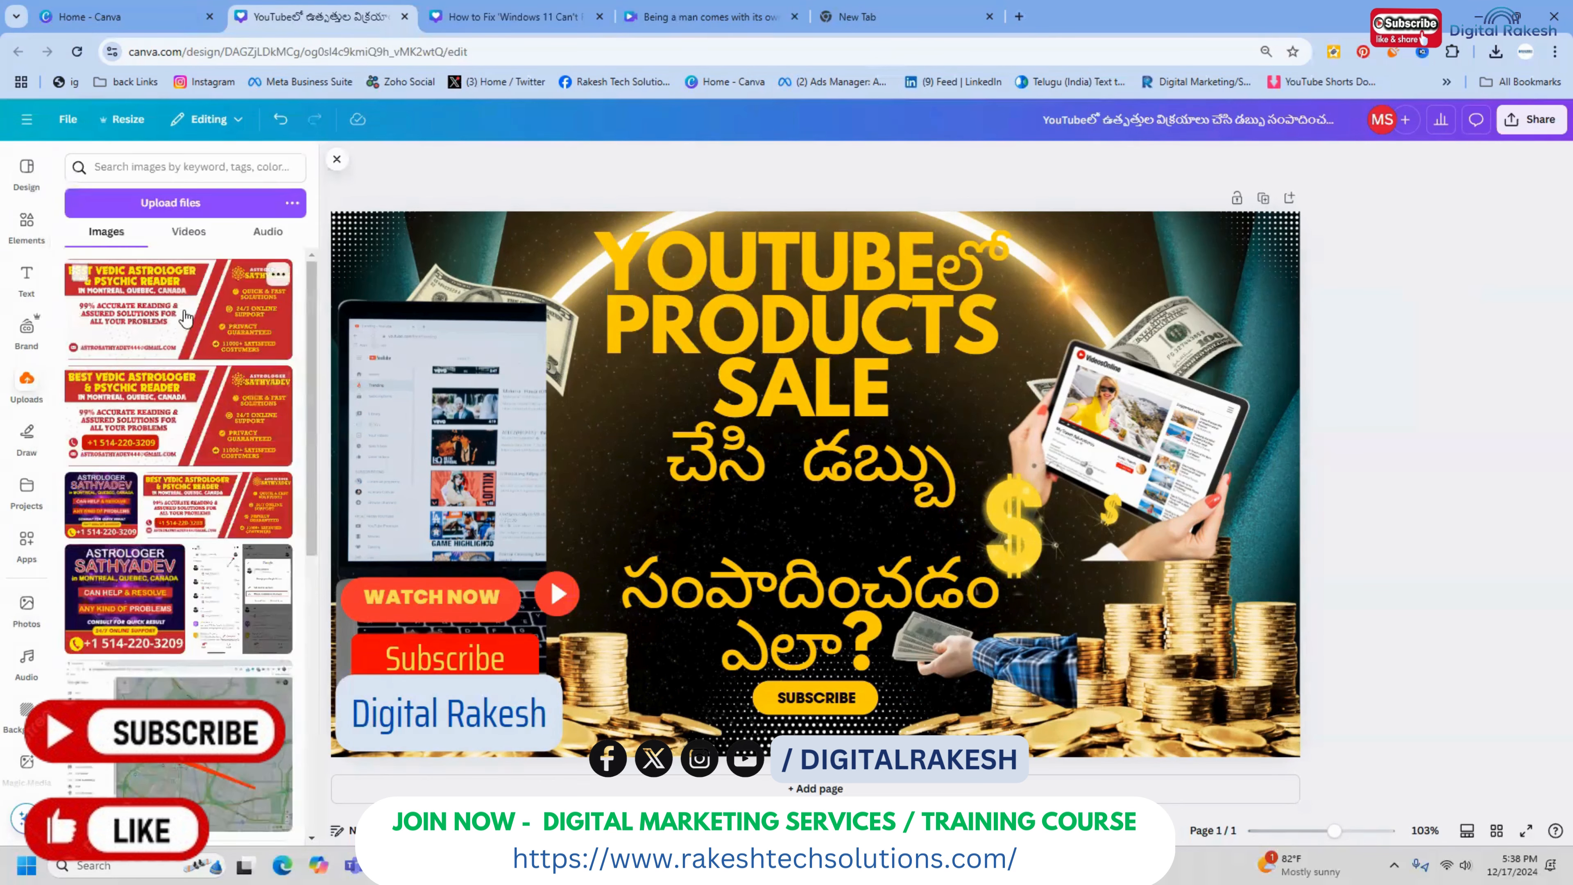
{"action": "scroll", "coordinate": [179, 402], "scroll_direction": "down", "scroll_amount": 10}
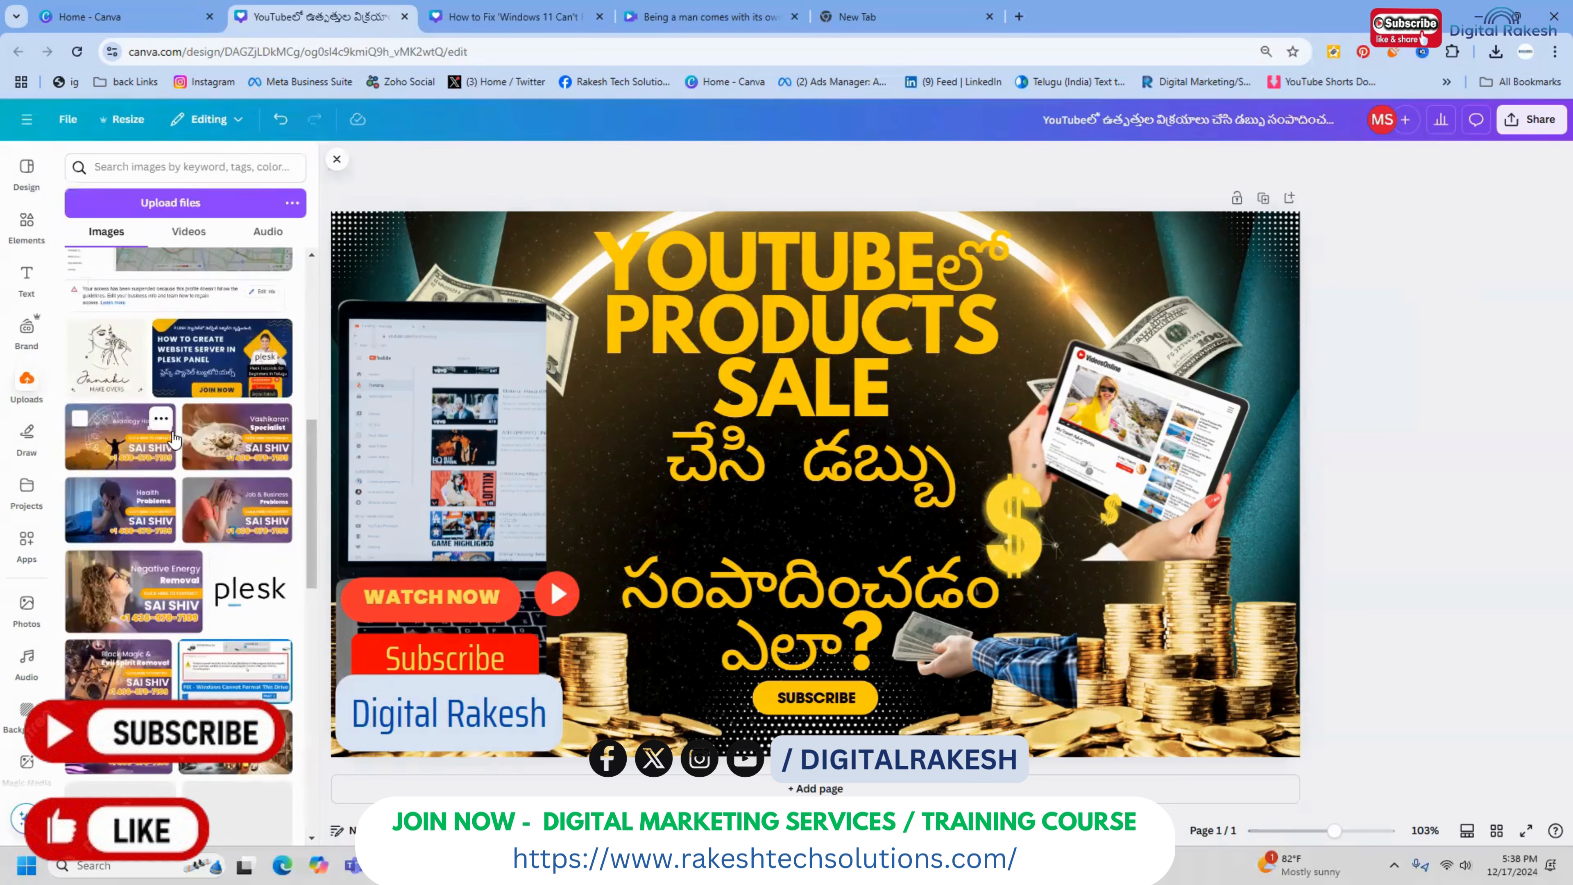
{"action": "scroll", "coordinate": [174, 440], "scroll_direction": "down", "scroll_amount": 10}
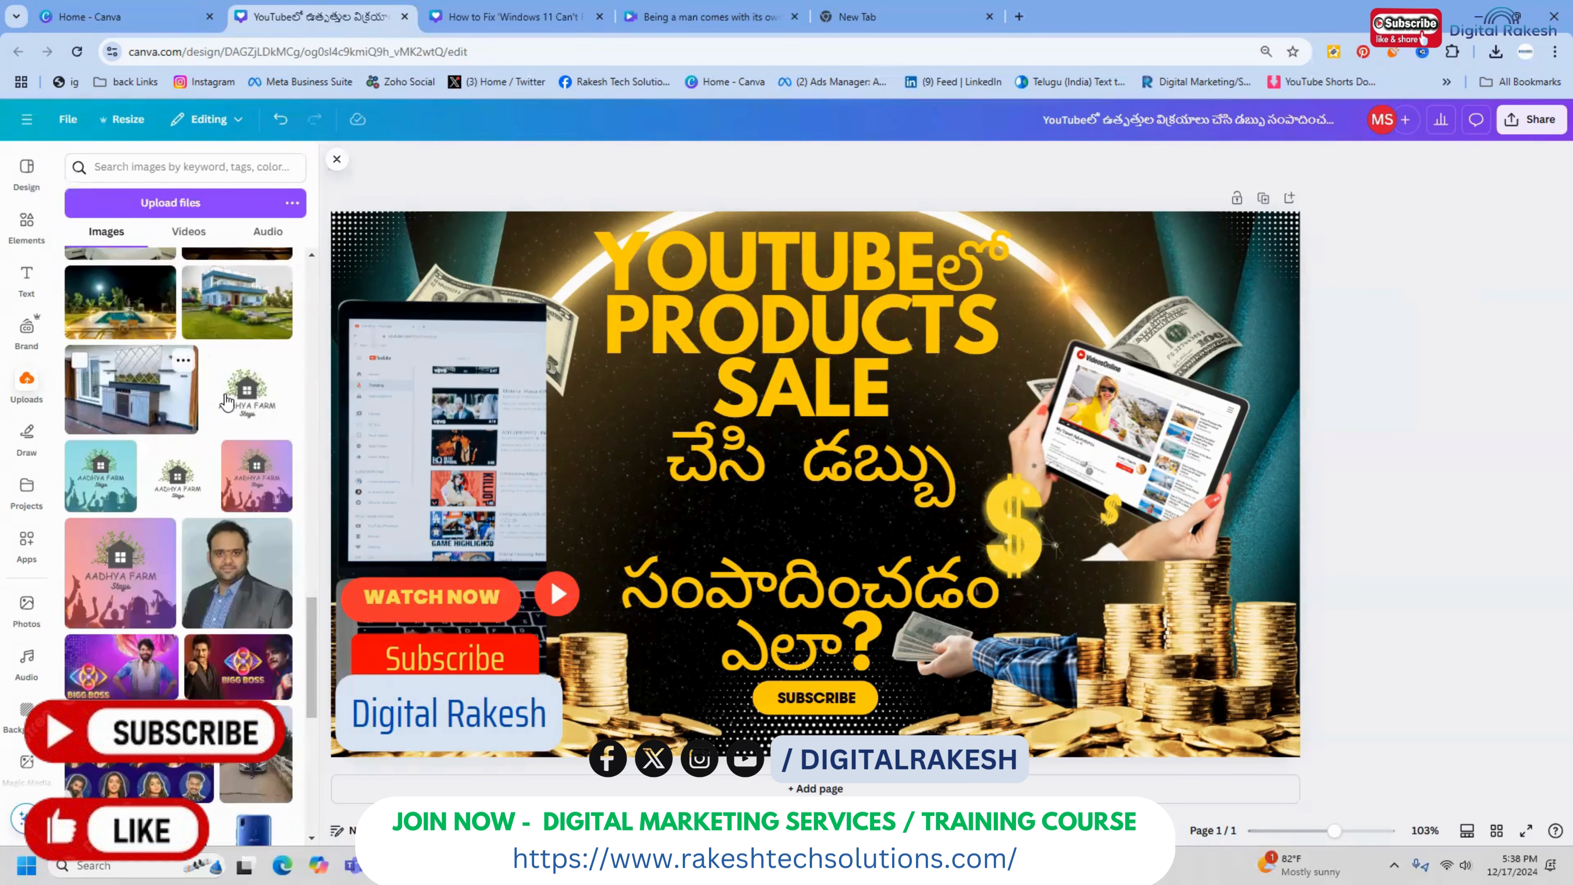
{"action": "left_click", "coordinate": [489, 19]}
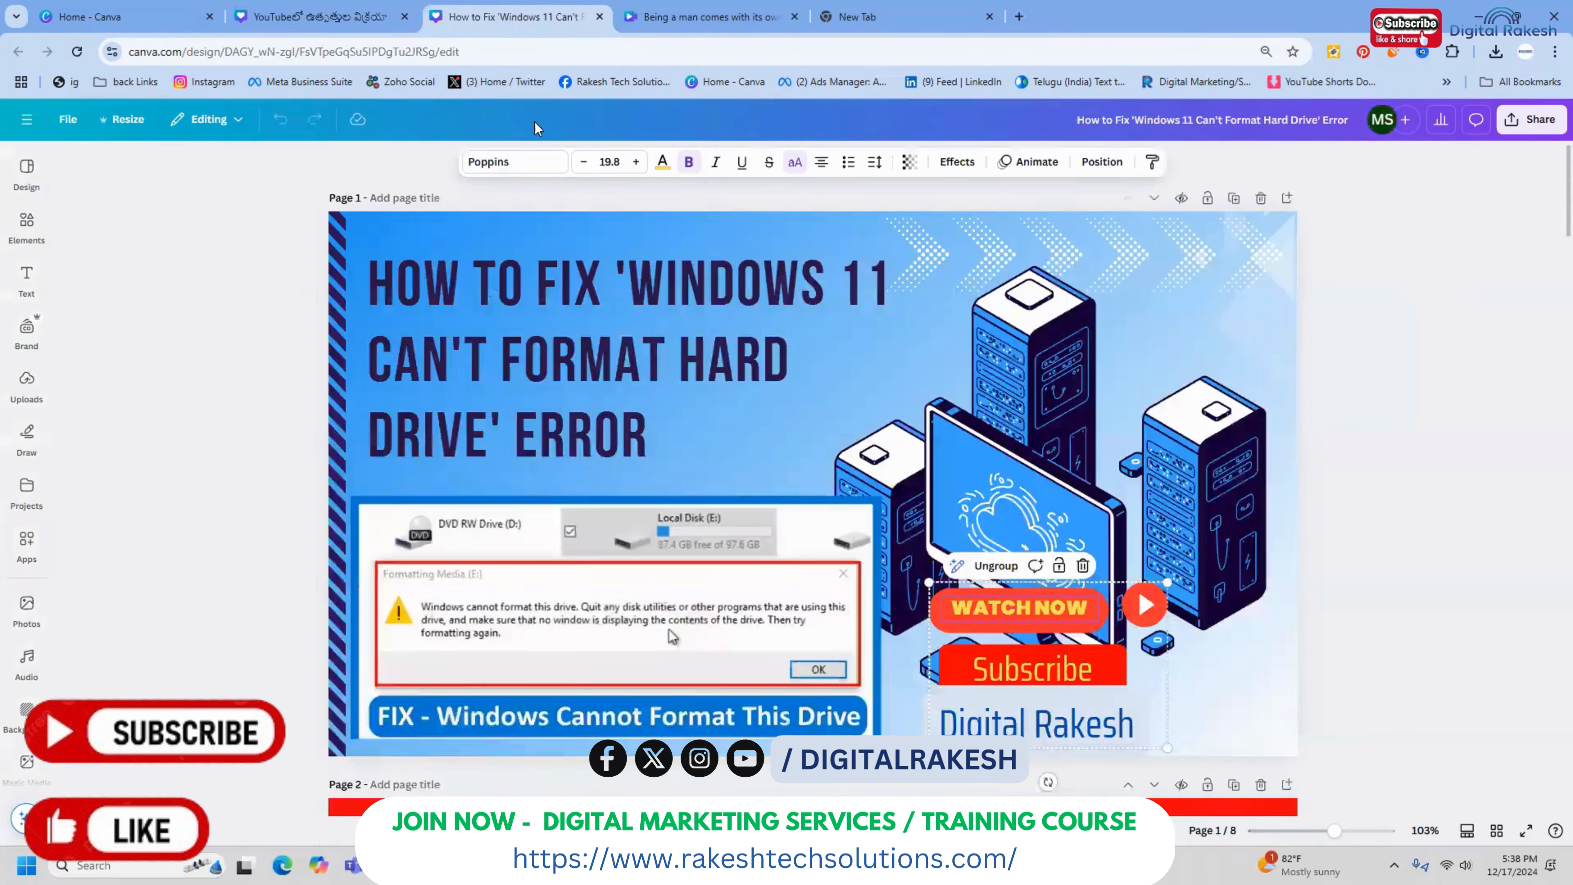
{"action": "scroll", "coordinate": [607, 394], "scroll_direction": "down", "scroll_amount": 15}
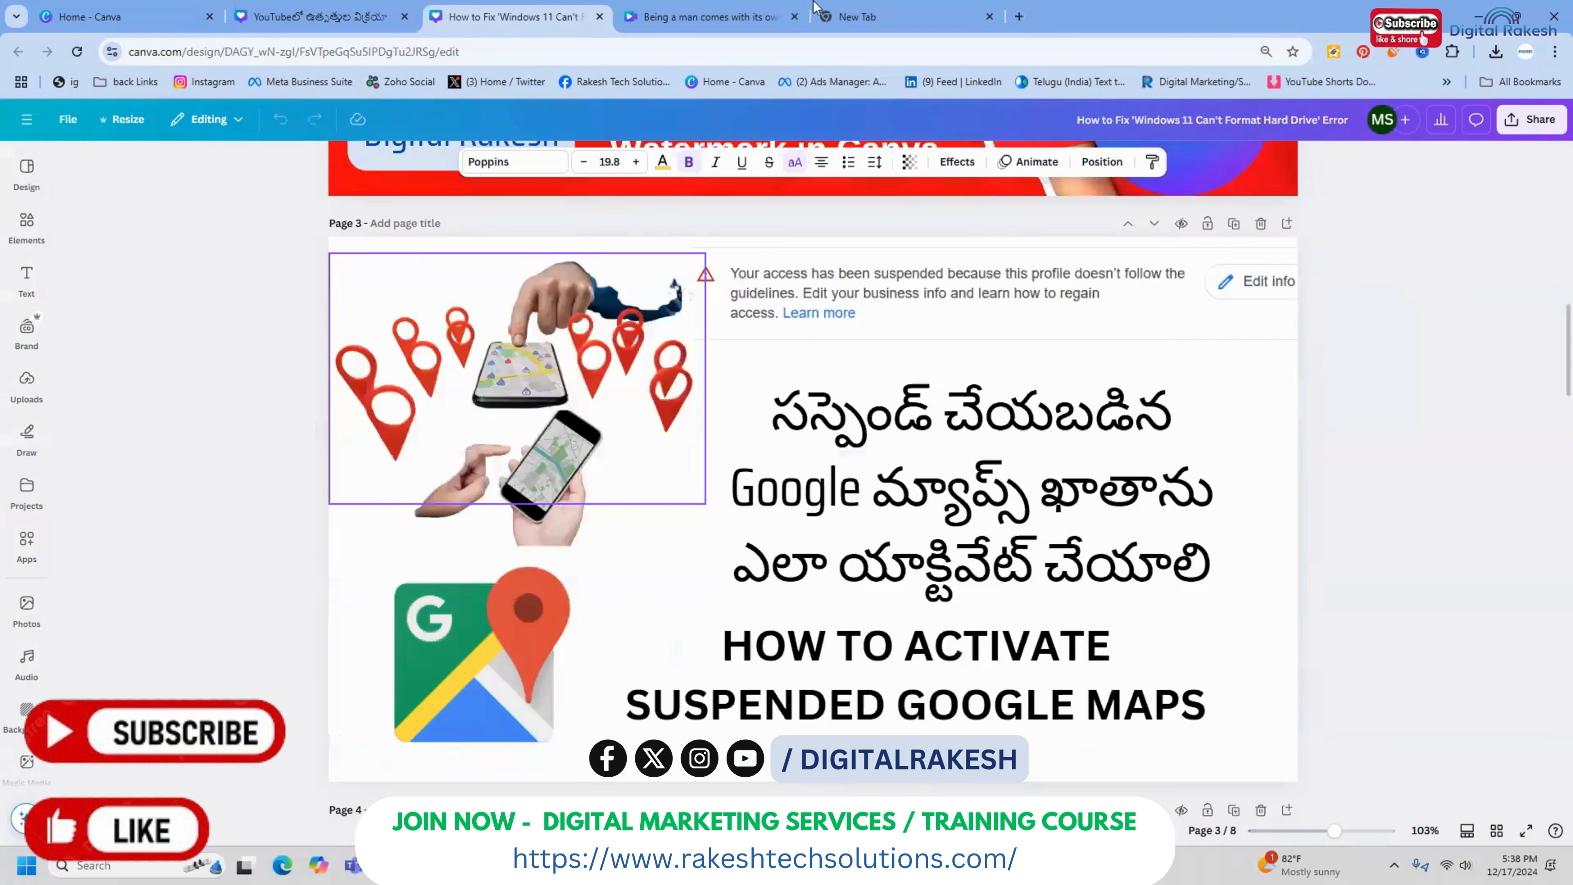
{"action": "left_click", "coordinate": [742, 14]}
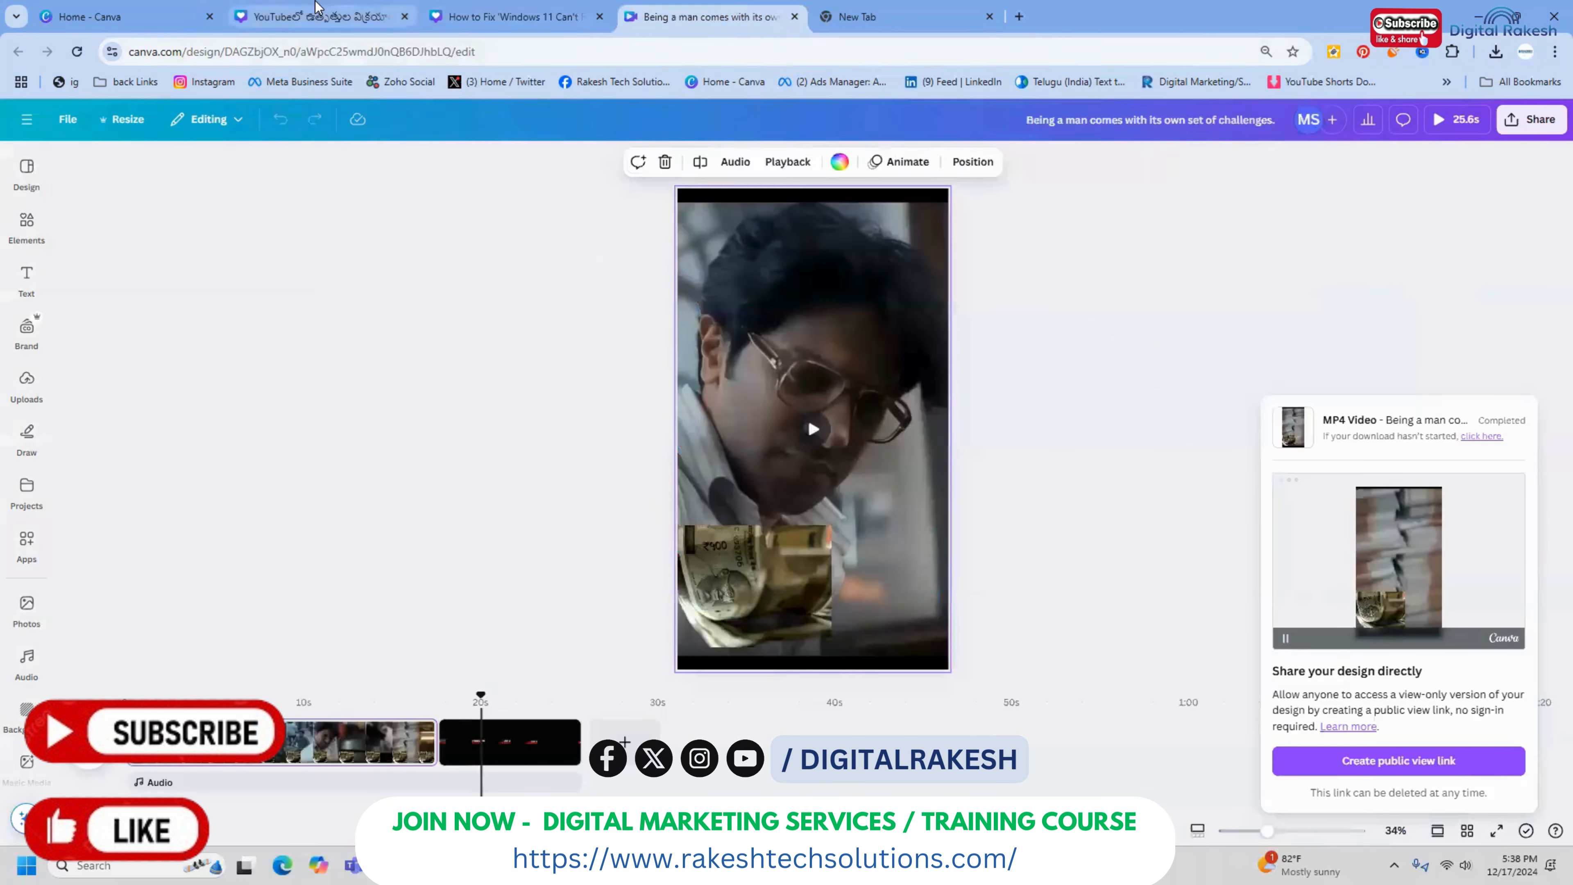
{"action": "left_click", "coordinate": [317, 13]}
Search the photos for "shocking women", add the photo of the surprised woman lowering her glasses and remove its background
{"action": "left_click", "coordinate": [27, 606]}
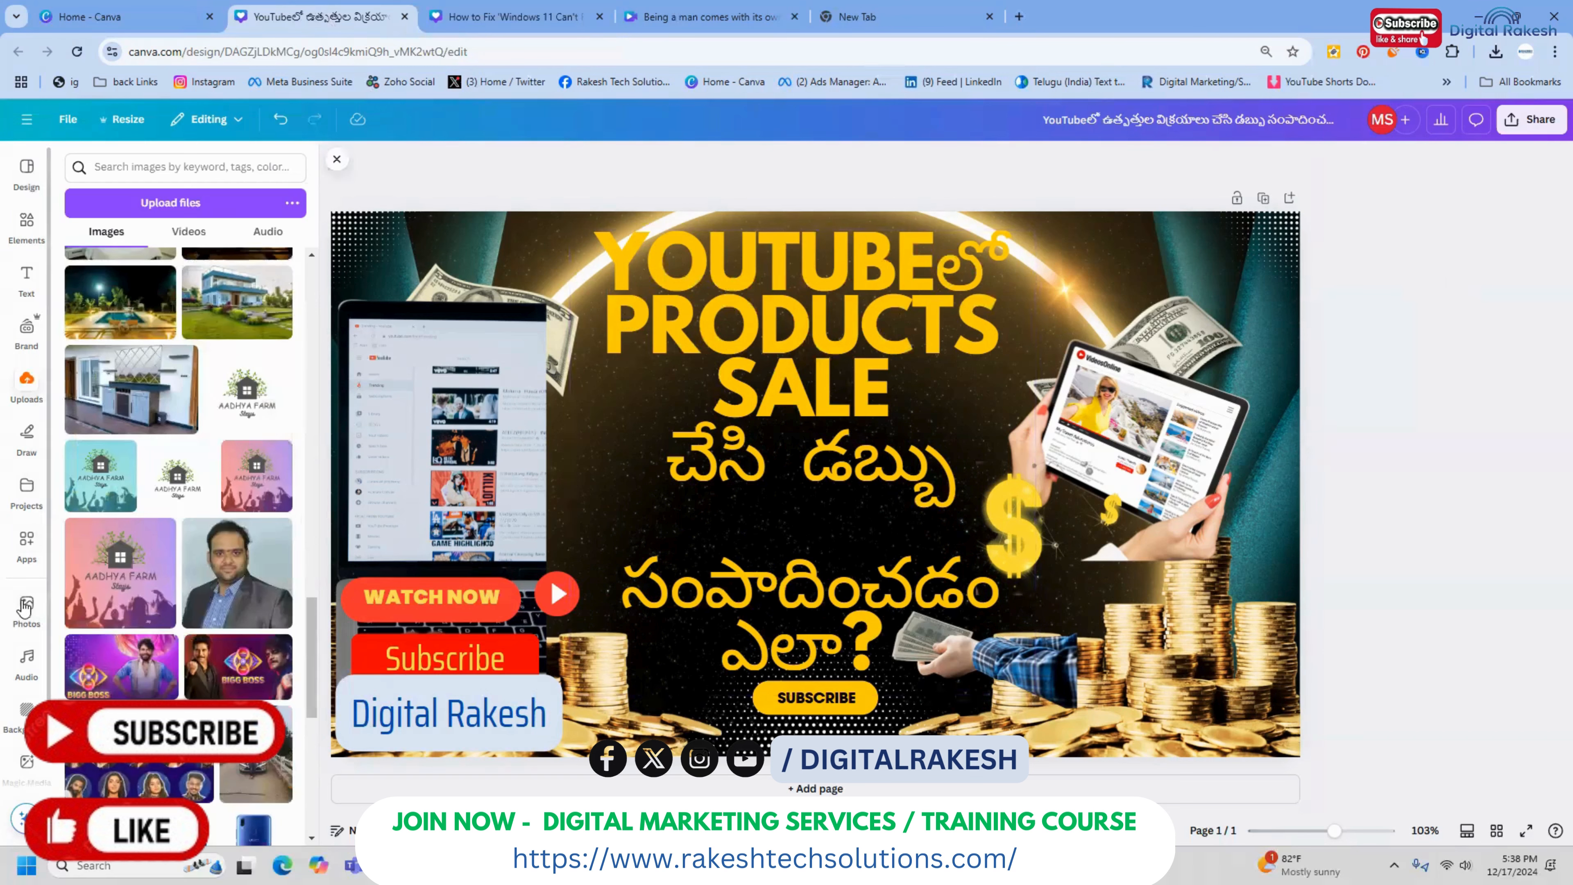
{"action": "triple_click", "coordinate": [205, 171]}
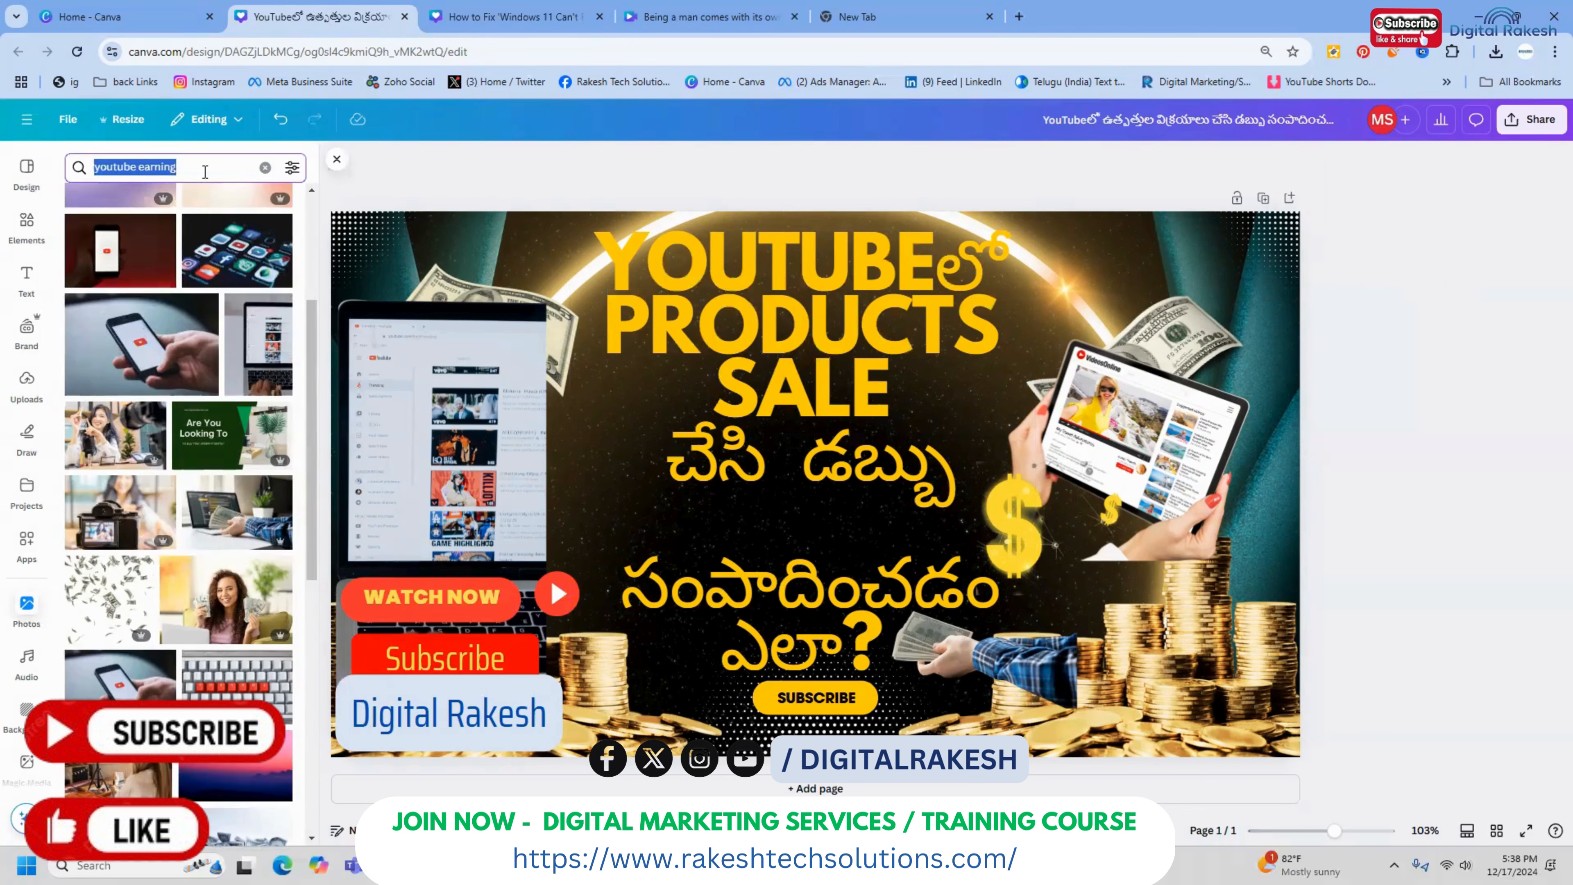
{"action": "type", "text": "shocking women"}
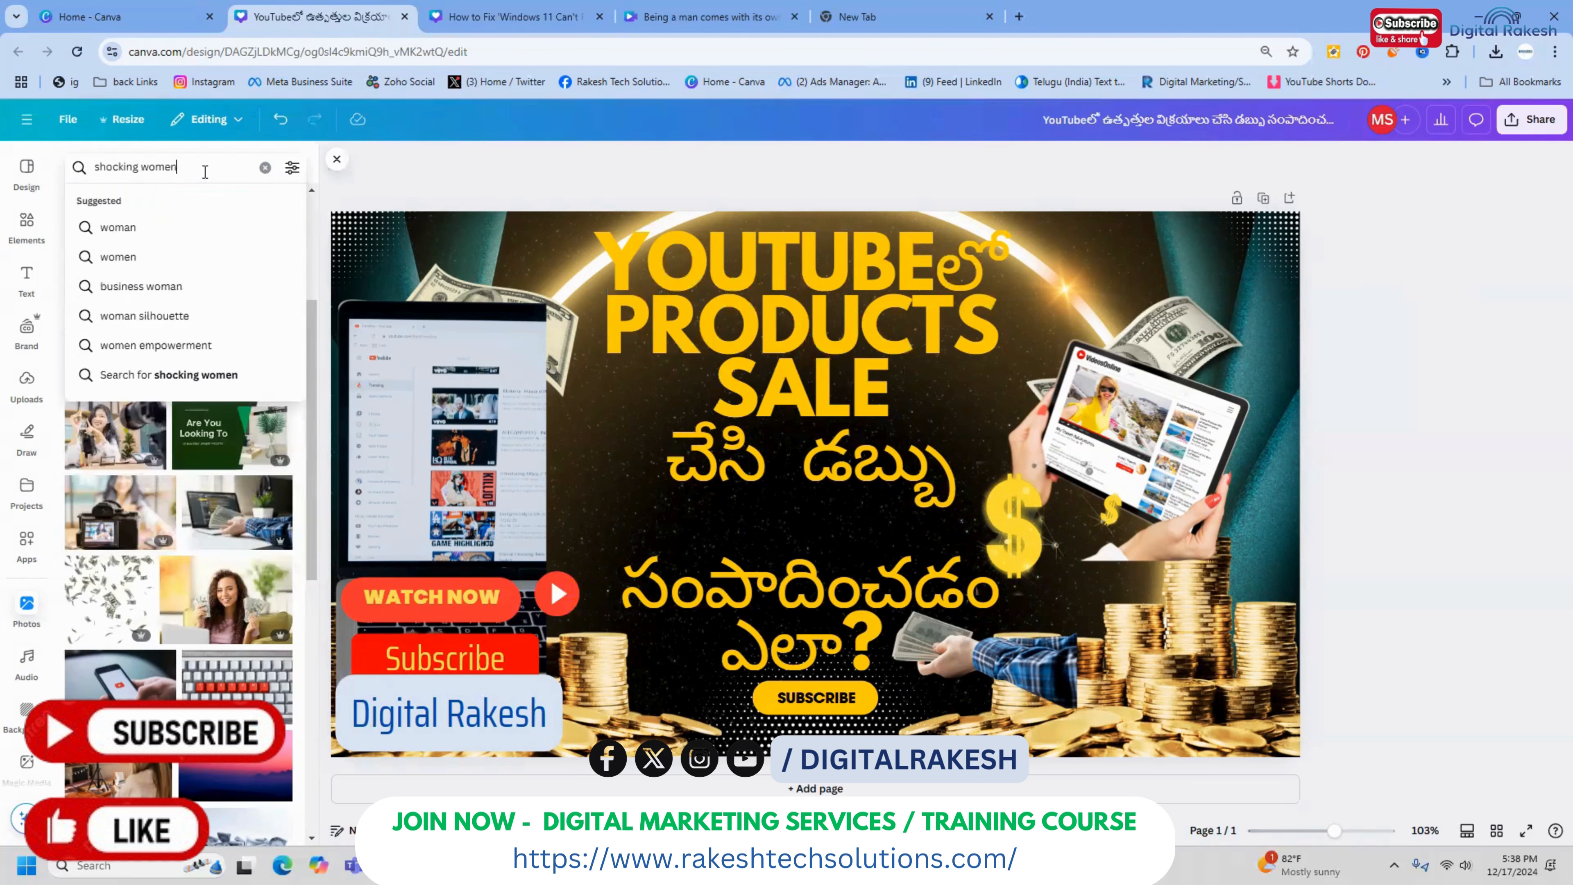
{"action": "key", "text": "Return"}
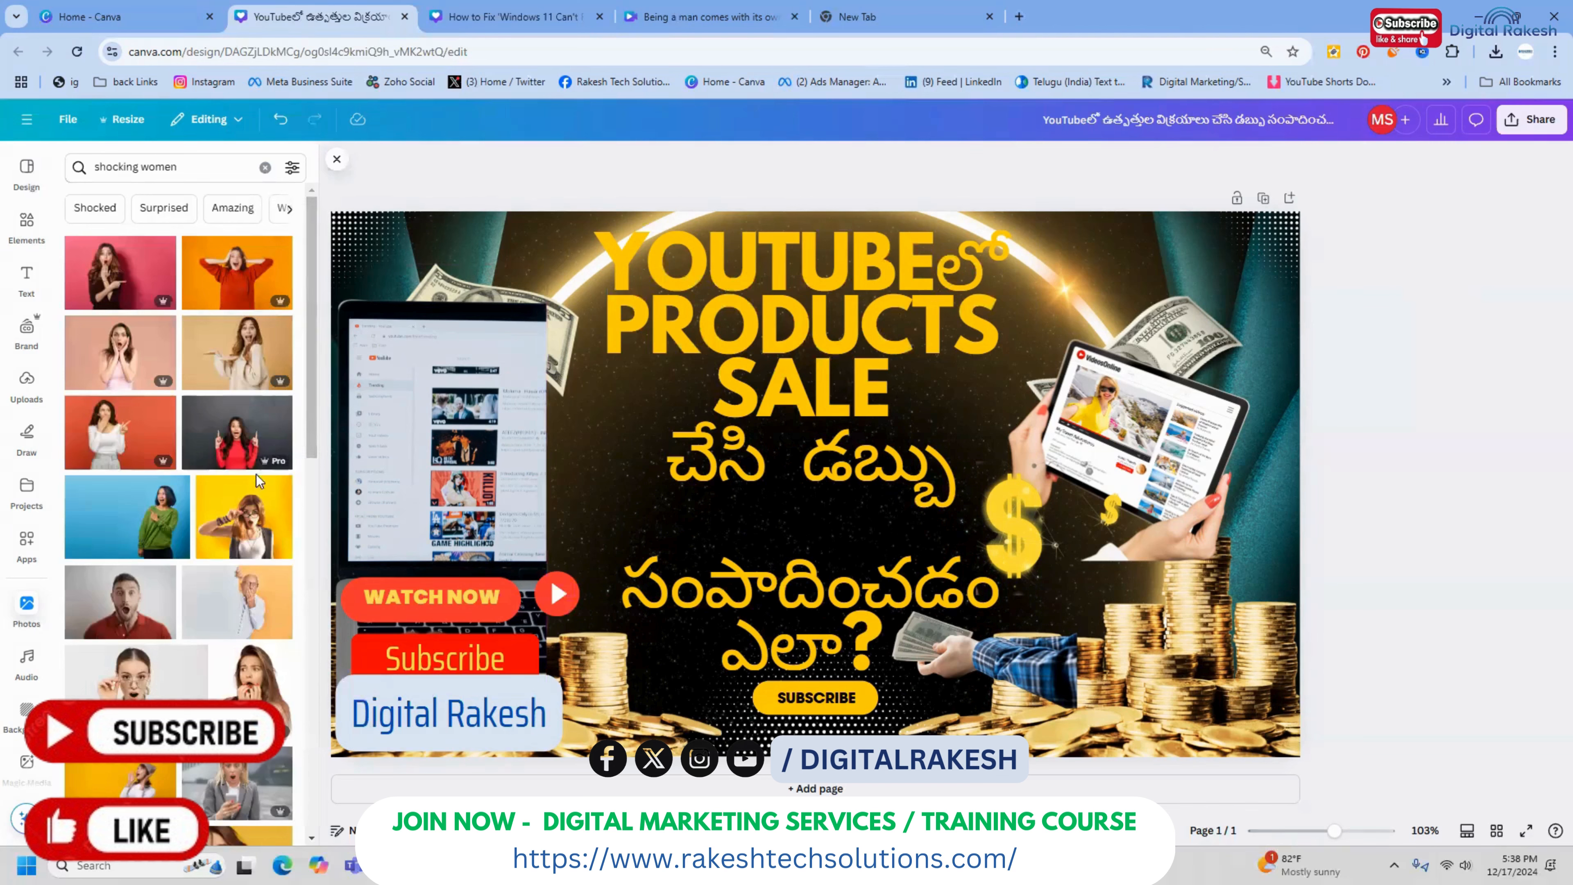
{"action": "scroll", "coordinate": [247, 473], "scroll_direction": "down", "scroll_amount": 2}
{"action": "left_click", "coordinate": [247, 473]}
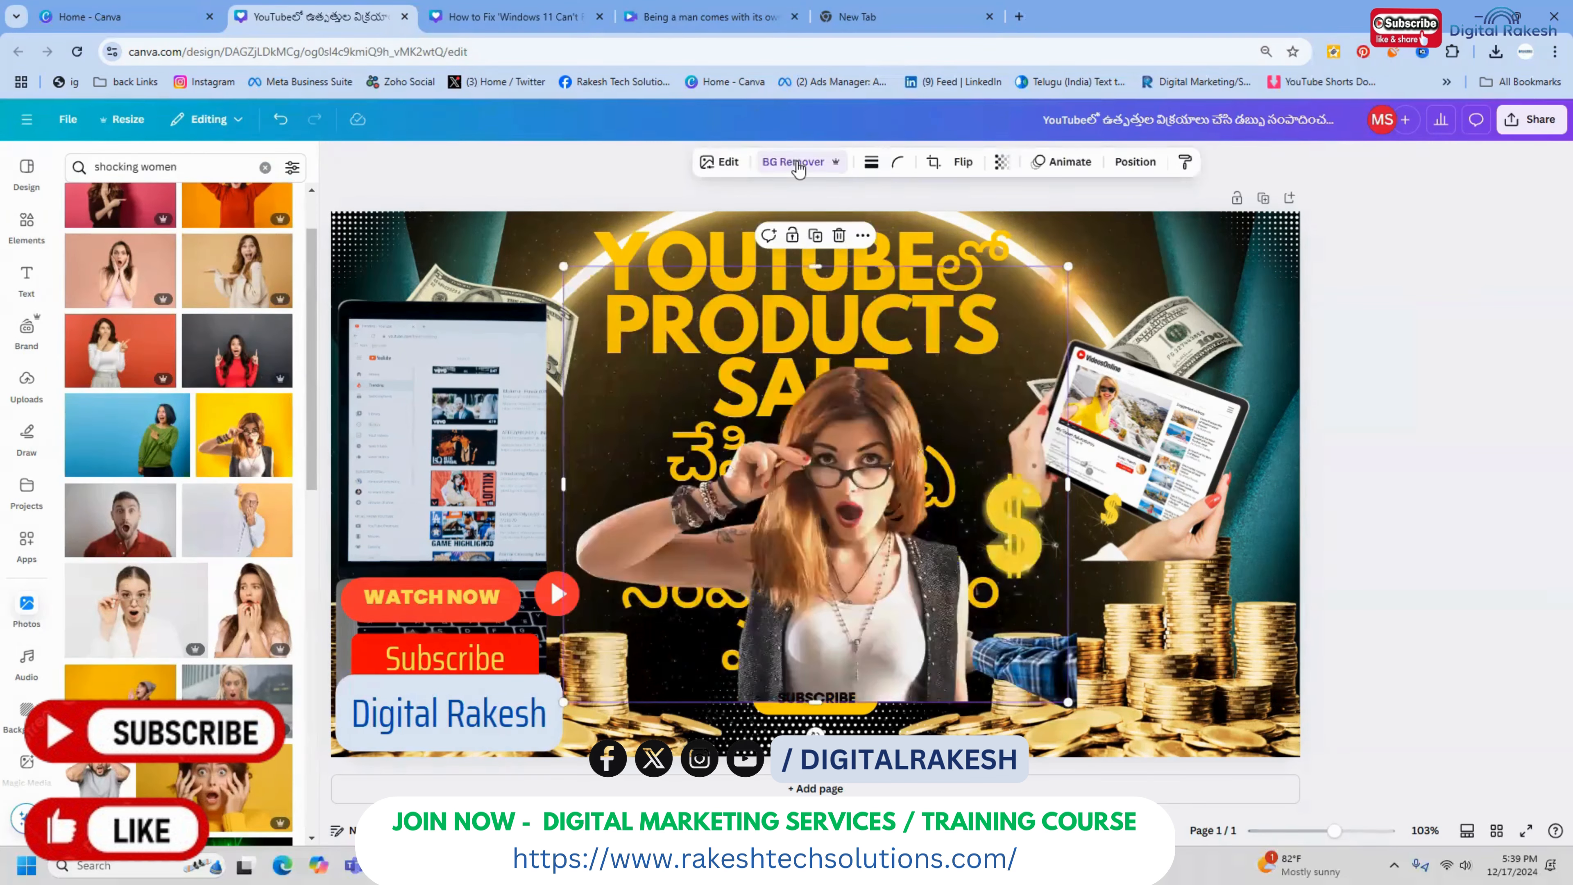
Shrink the cutout of the surprised woman and place it in the lower-right corner of the thumbnail, below the tablet
{"action": "left_click_drag", "start_coordinate": [959, 505], "coordinate": [1323, 611]}
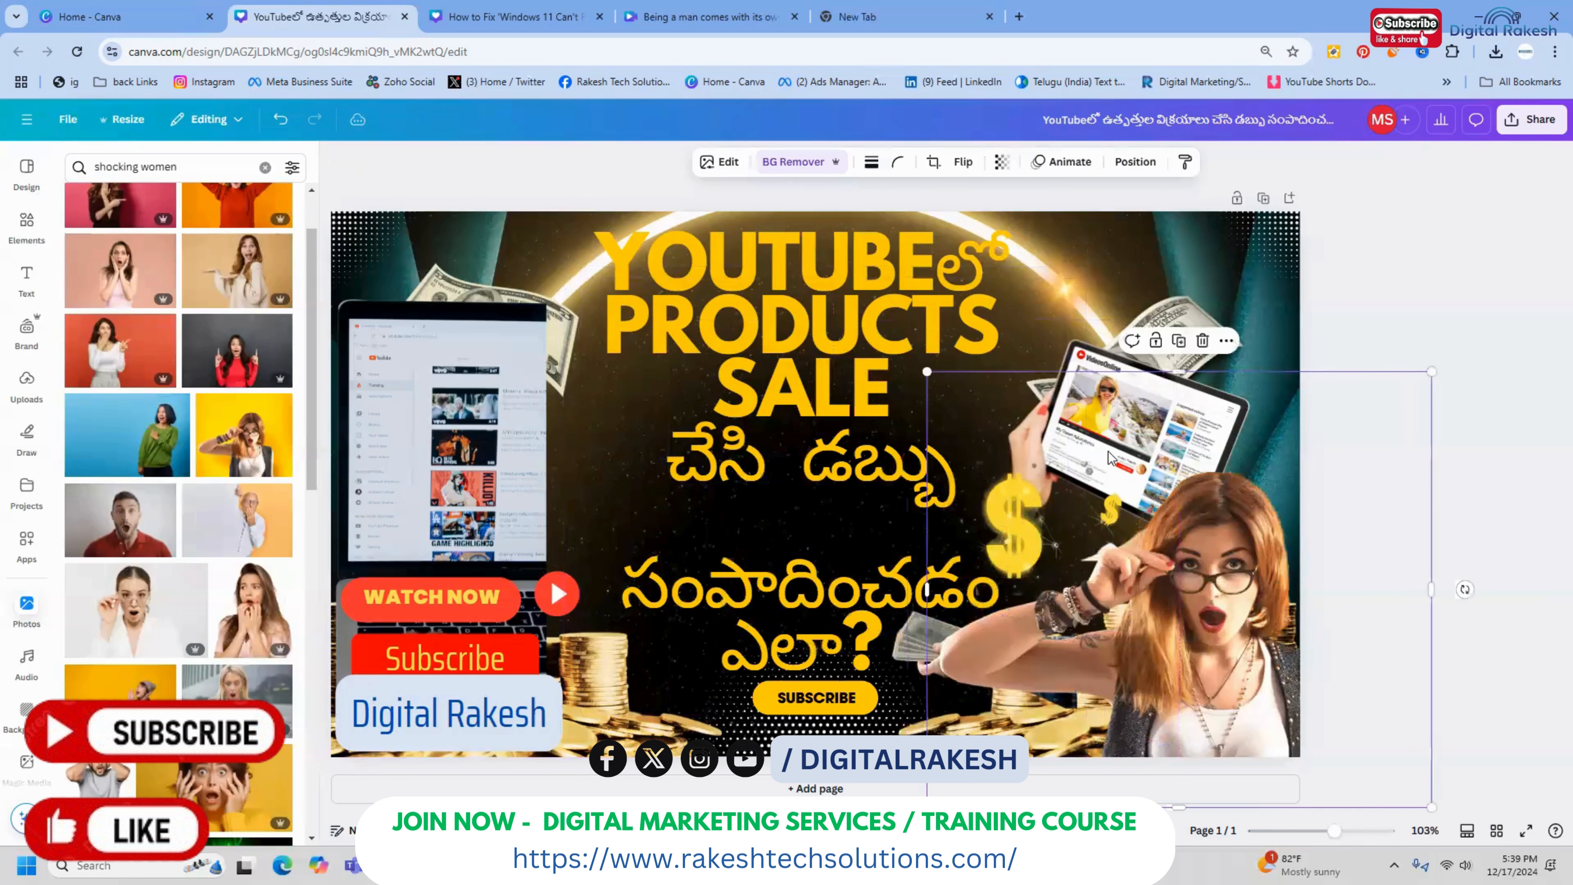
{"action": "left_click_drag", "start_coordinate": [927, 372], "coordinate": [1031, 461]}
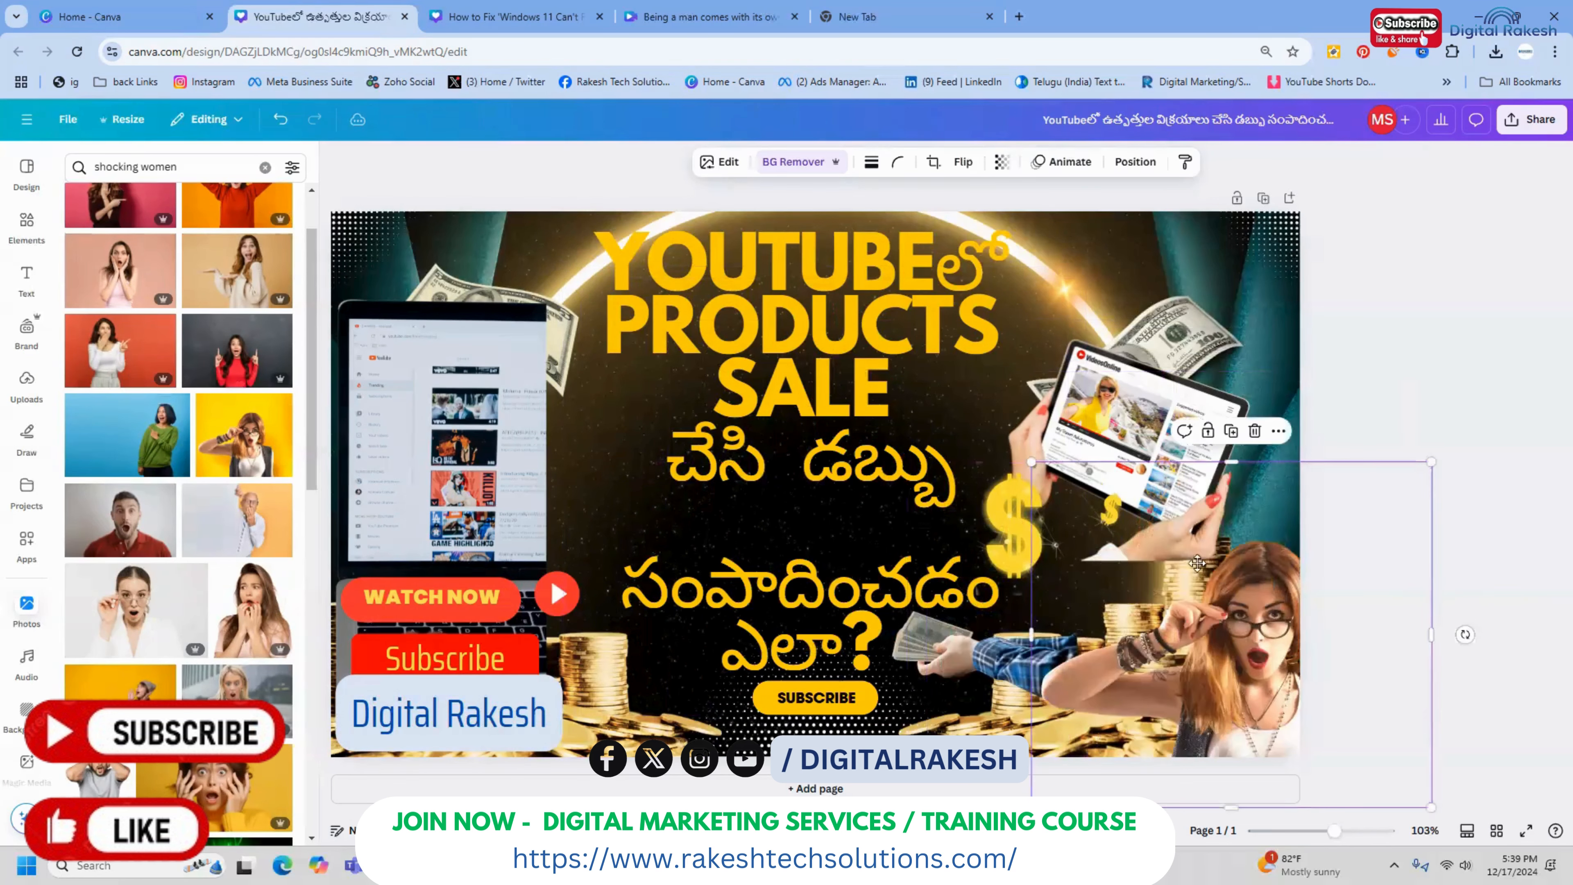
{"action": "left_click_drag", "start_coordinate": [1229, 596], "coordinate": [1153, 514]}
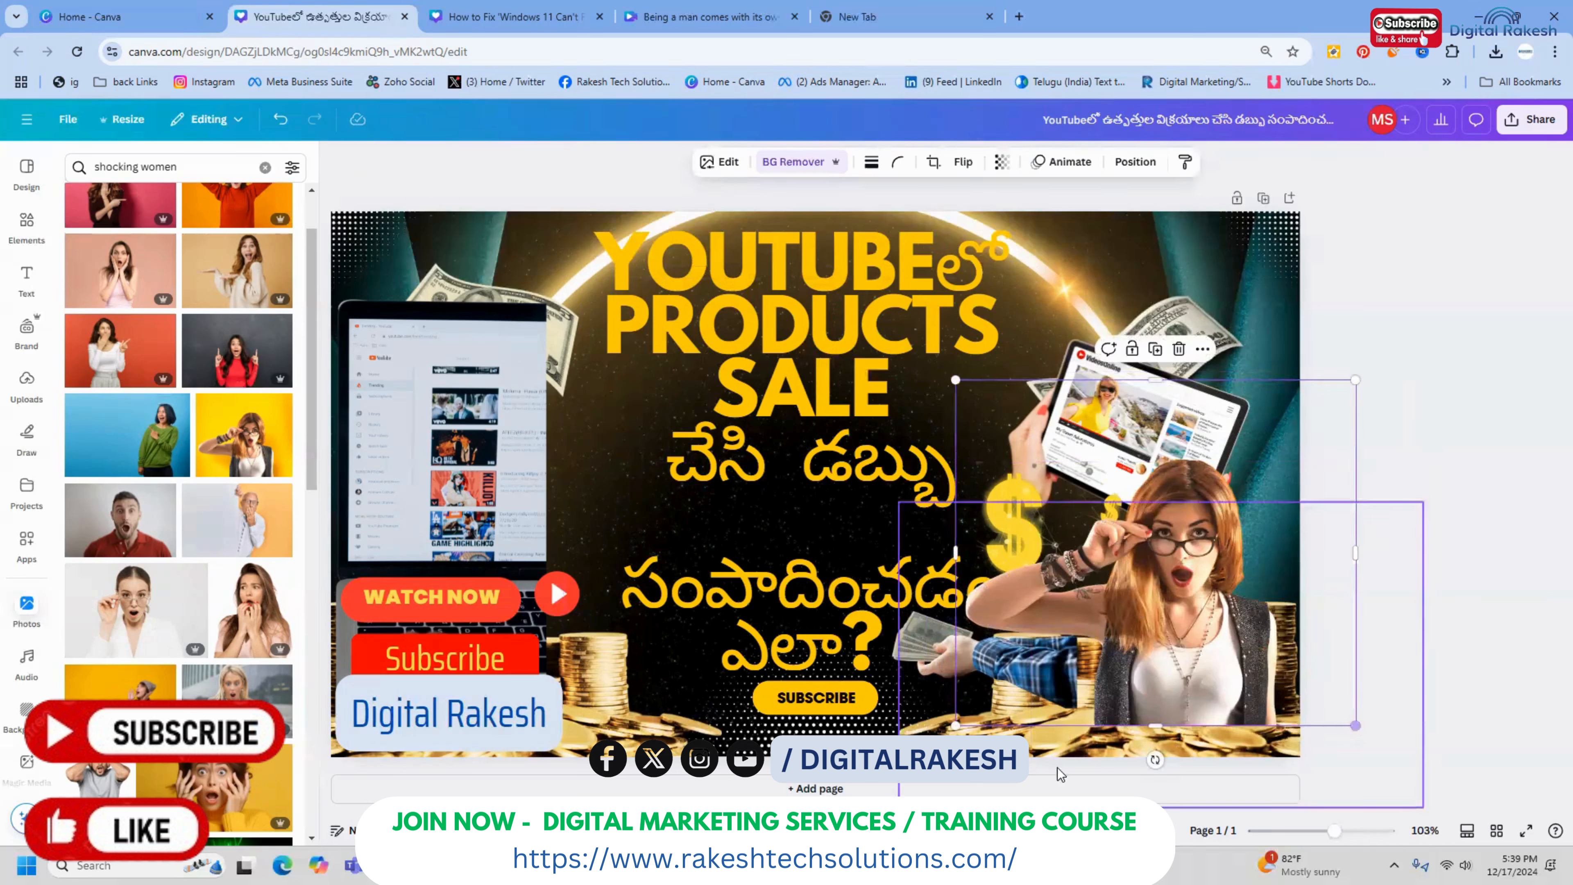
{"action": "left_click_drag", "start_coordinate": [956, 725], "coordinate": [925, 751]}
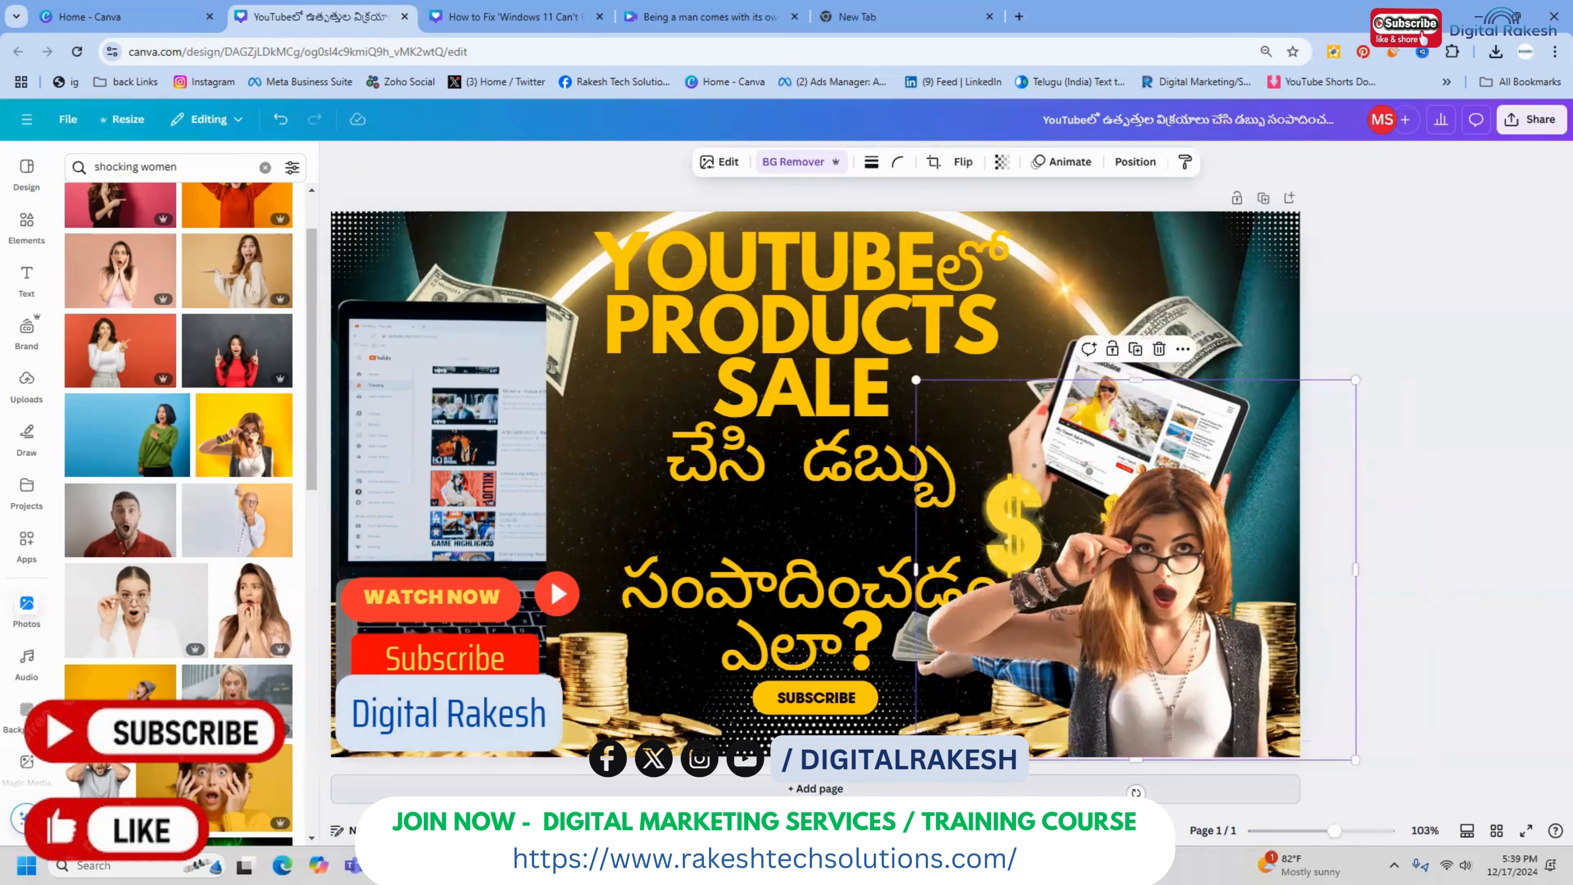
{"action": "left_click", "coordinate": [1425, 601]}
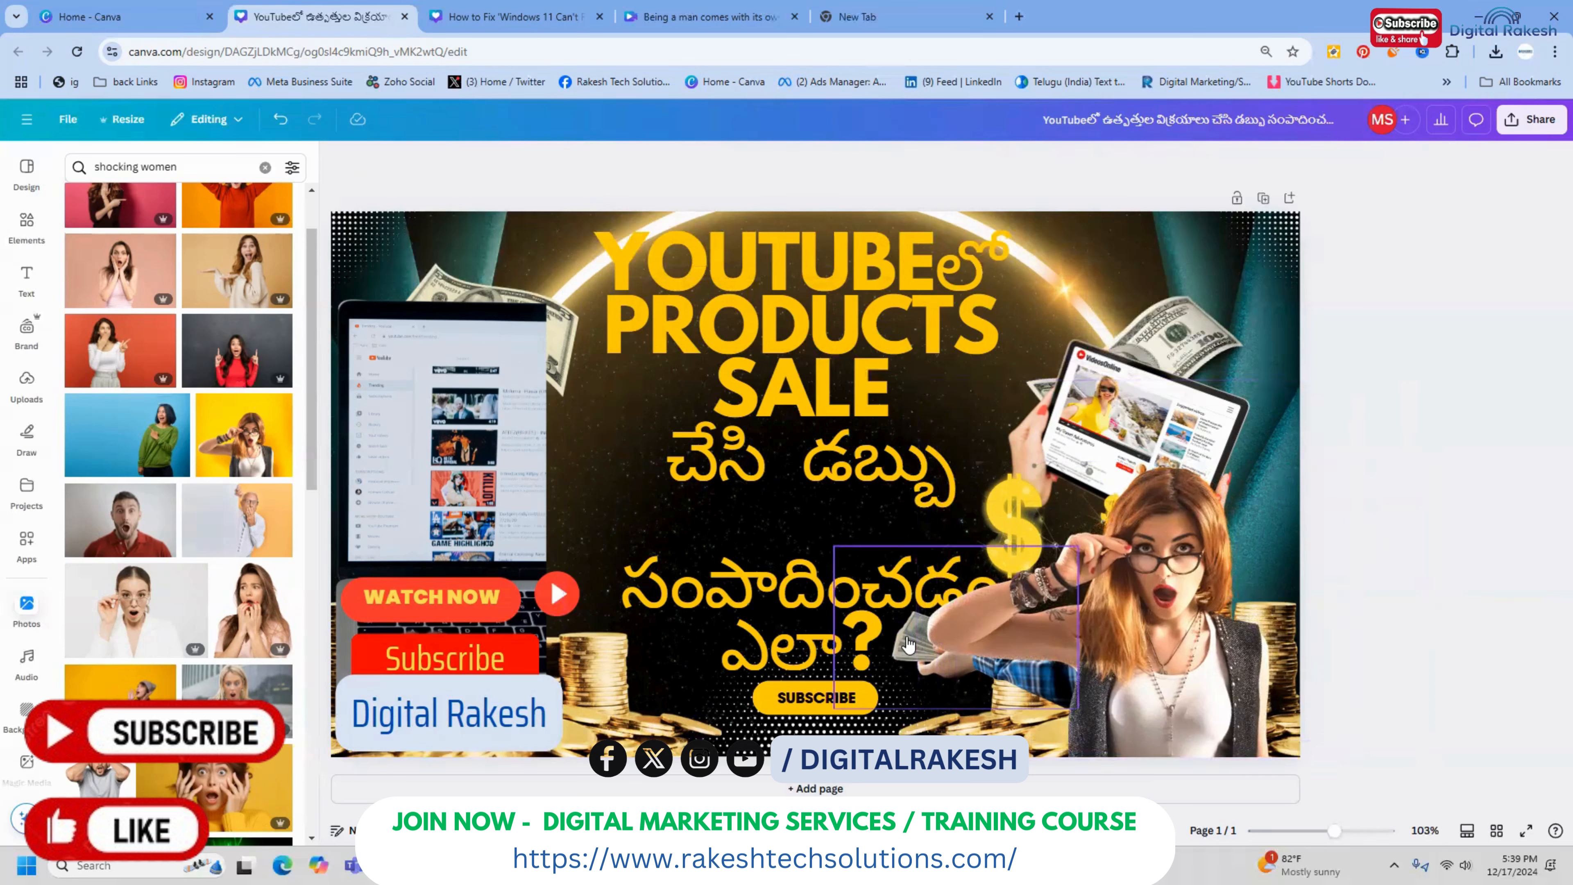
Bring the hand holding dollar bills one layer forward, in front of the woman's arm
{"action": "left_click", "coordinate": [901, 651]}
{"action": "right_click", "coordinate": [902, 649]}
{"action": "mouse_move", "coordinate": [1031, 530]}
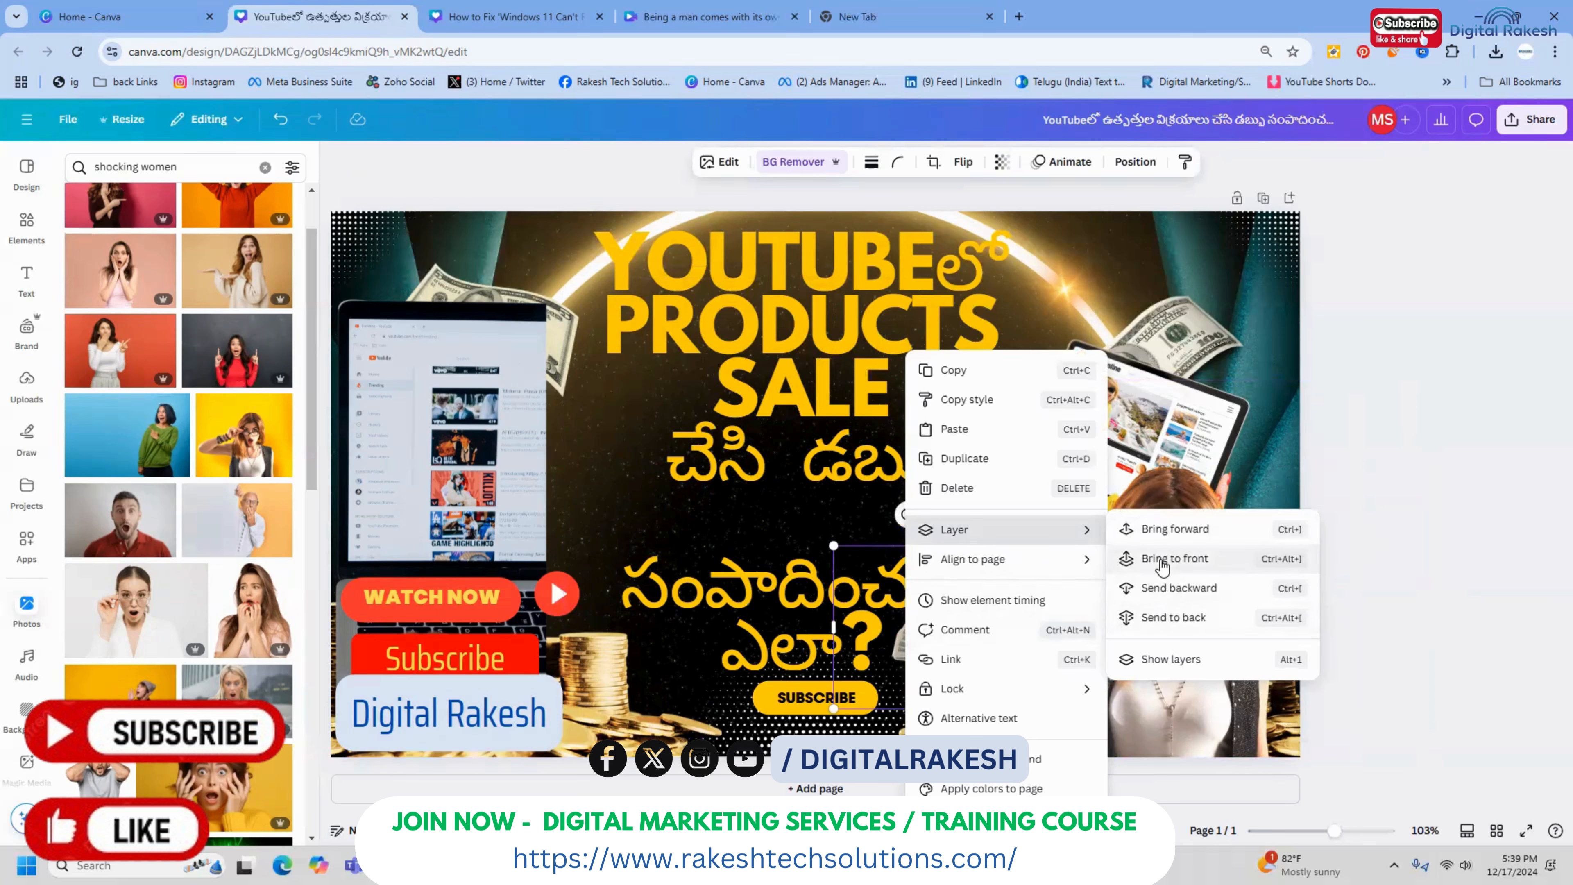
{"action": "left_click", "coordinate": [1164, 530]}
{"action": "left_click", "coordinate": [1376, 468]}
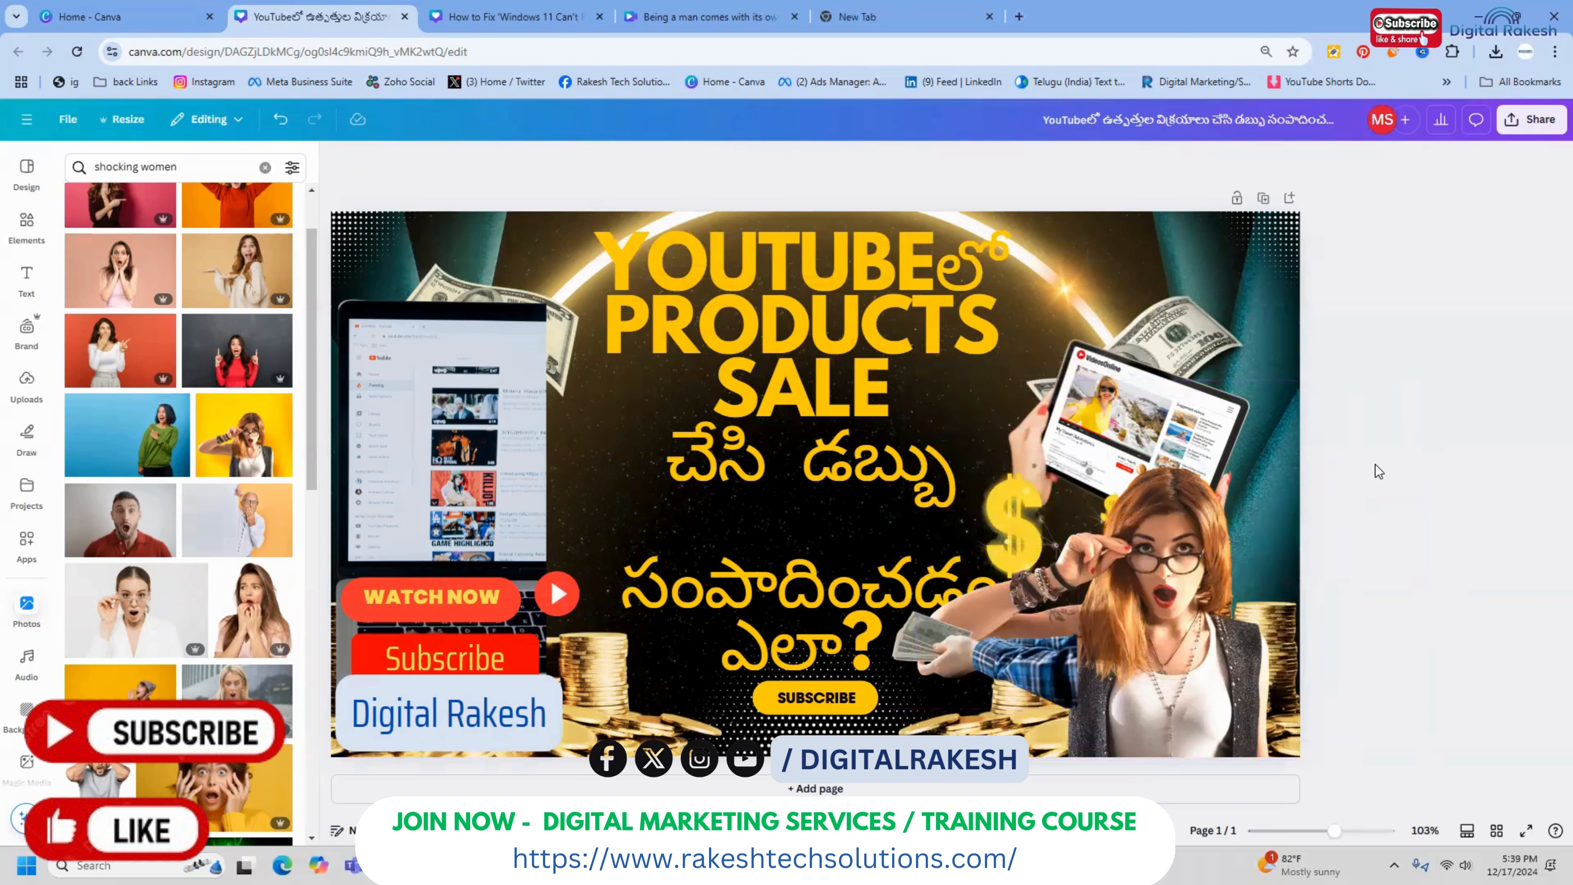
Move the hand holding bills up beneath "డబ్బు" and shift the woman's cutout slightly down into the corner
{"action": "left_click_drag", "start_coordinate": [1020, 670], "coordinate": [941, 543]}
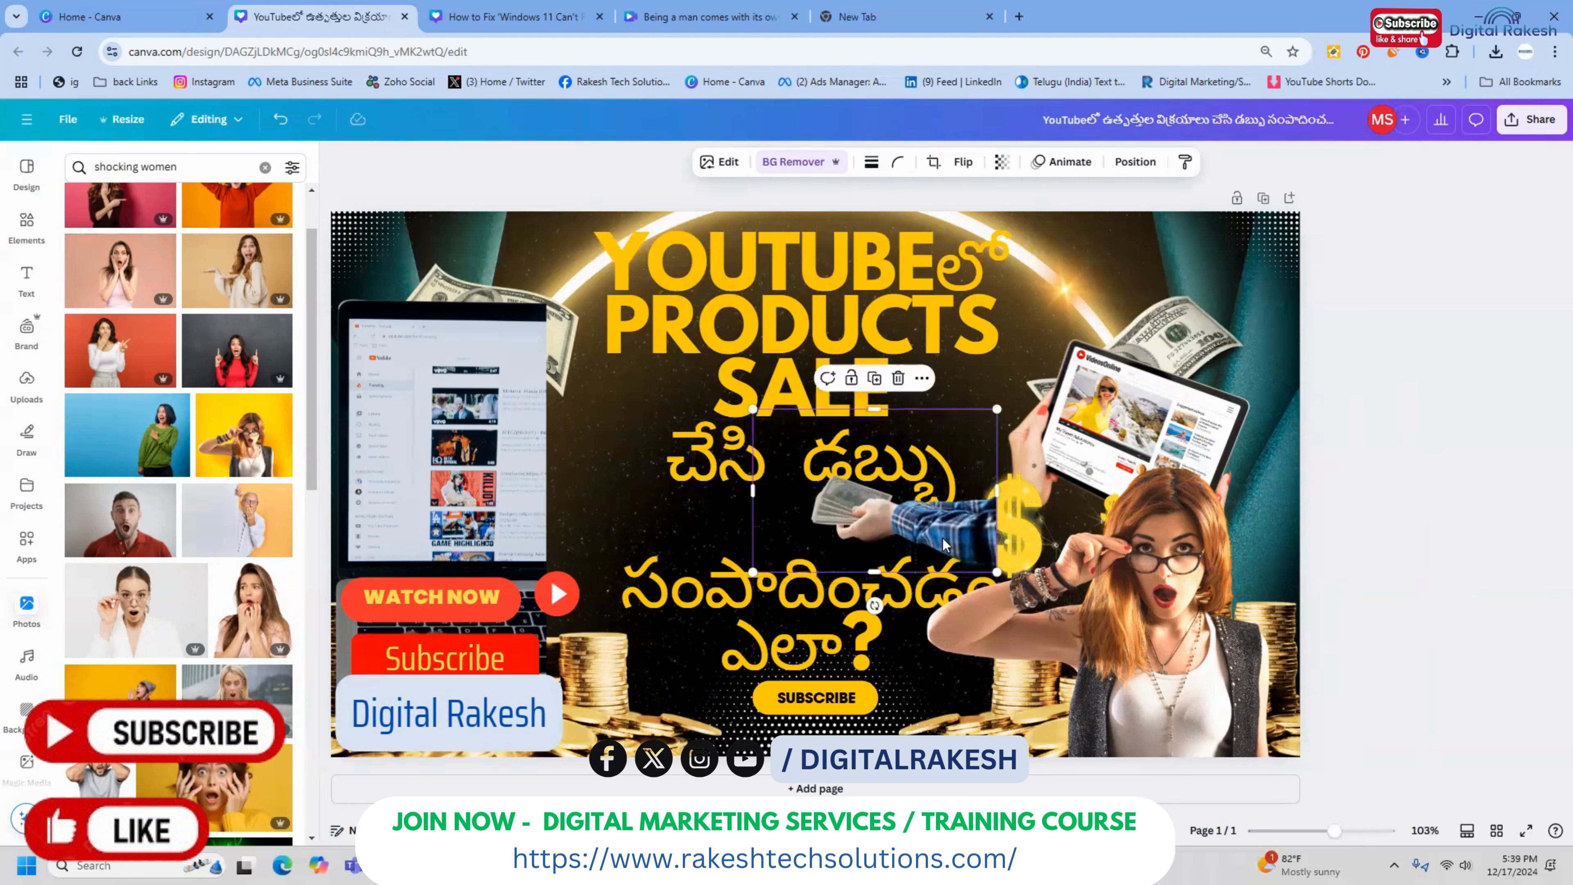
{"action": "left_click_drag", "start_coordinate": [1094, 608], "coordinate": [1115, 649]}
{"action": "left_click", "coordinate": [1449, 382]}
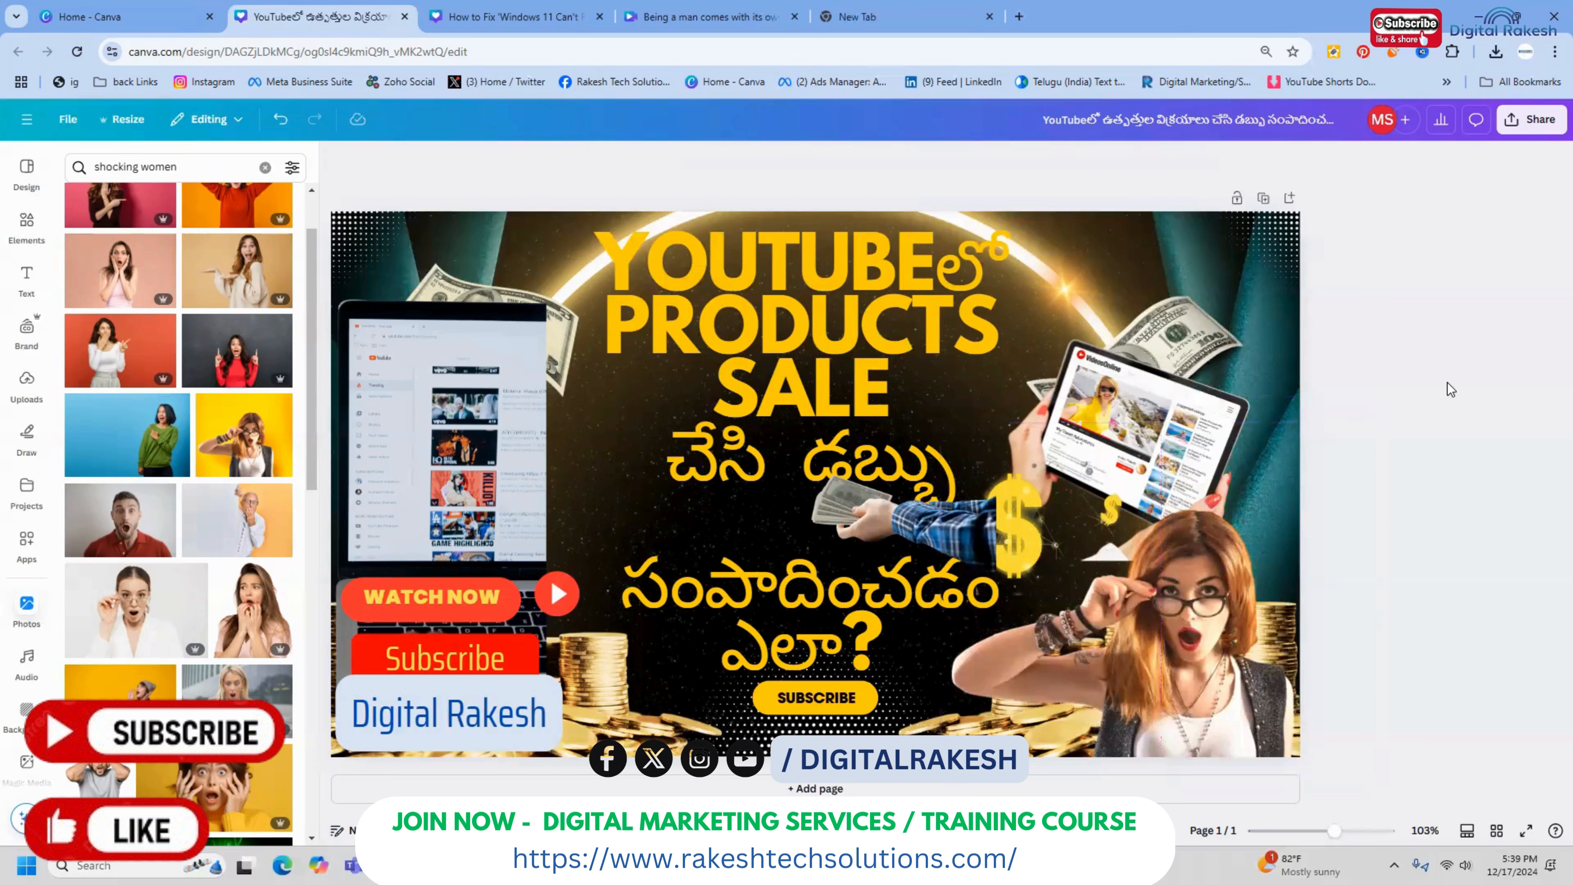
Download the thumbnail as a JPG with the quality raised above 80
{"action": "left_click", "coordinate": [1531, 119]}
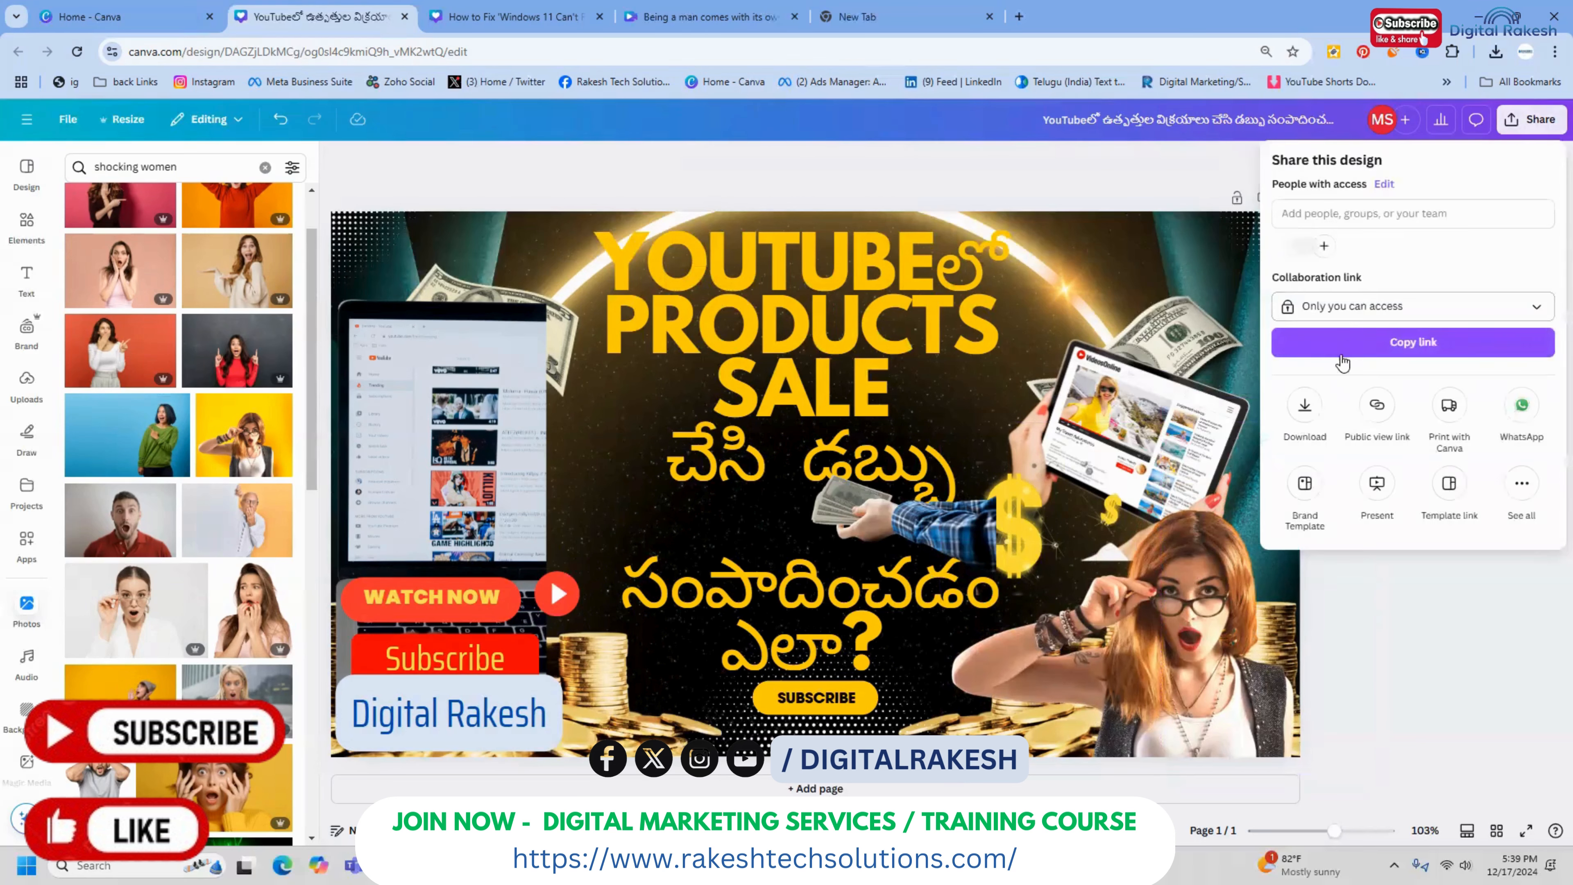
{"action": "left_click", "coordinate": [1305, 409]}
{"action": "left_click", "coordinate": [1345, 223]}
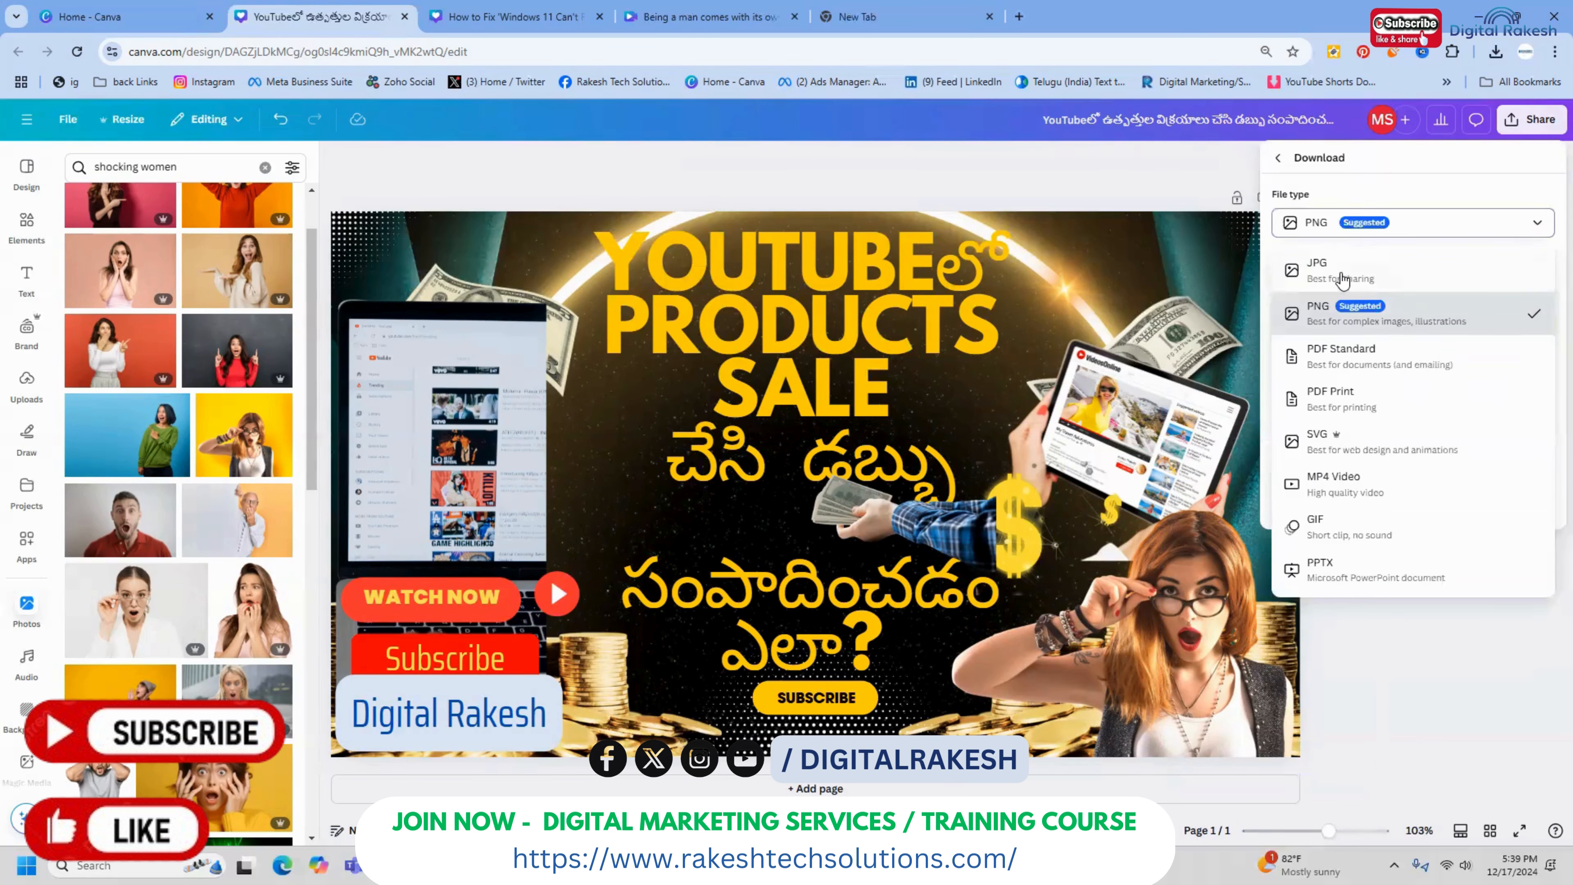
{"action": "left_click", "coordinate": [1338, 275]}
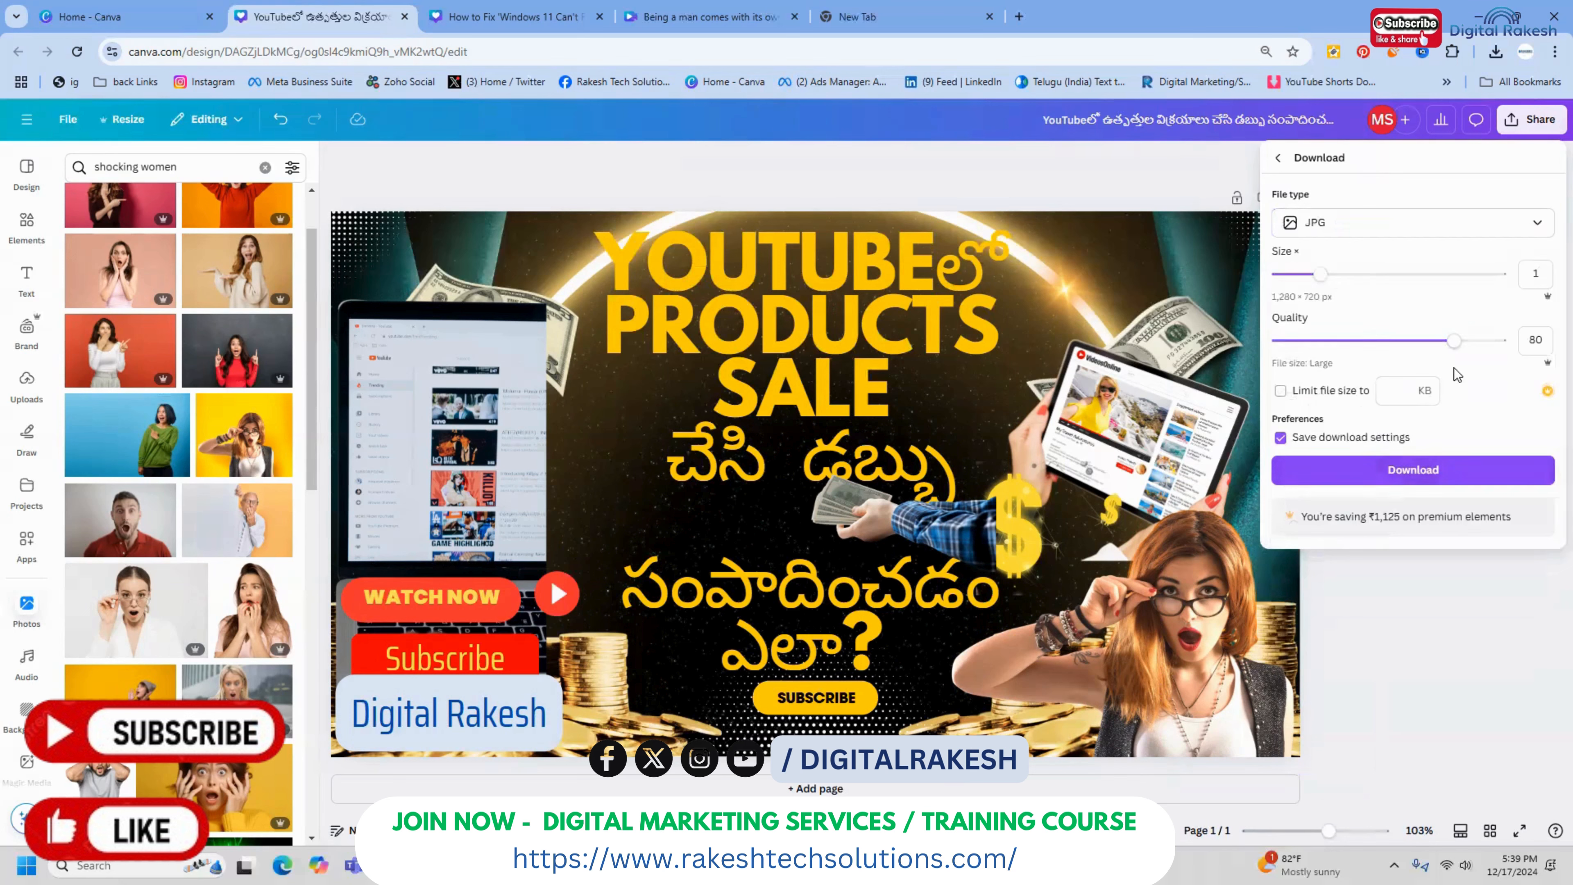
{"action": "left_click_drag", "start_coordinate": [1456, 340], "coordinate": [1500, 340]}
{"action": "left_click", "coordinate": [1421, 471]}
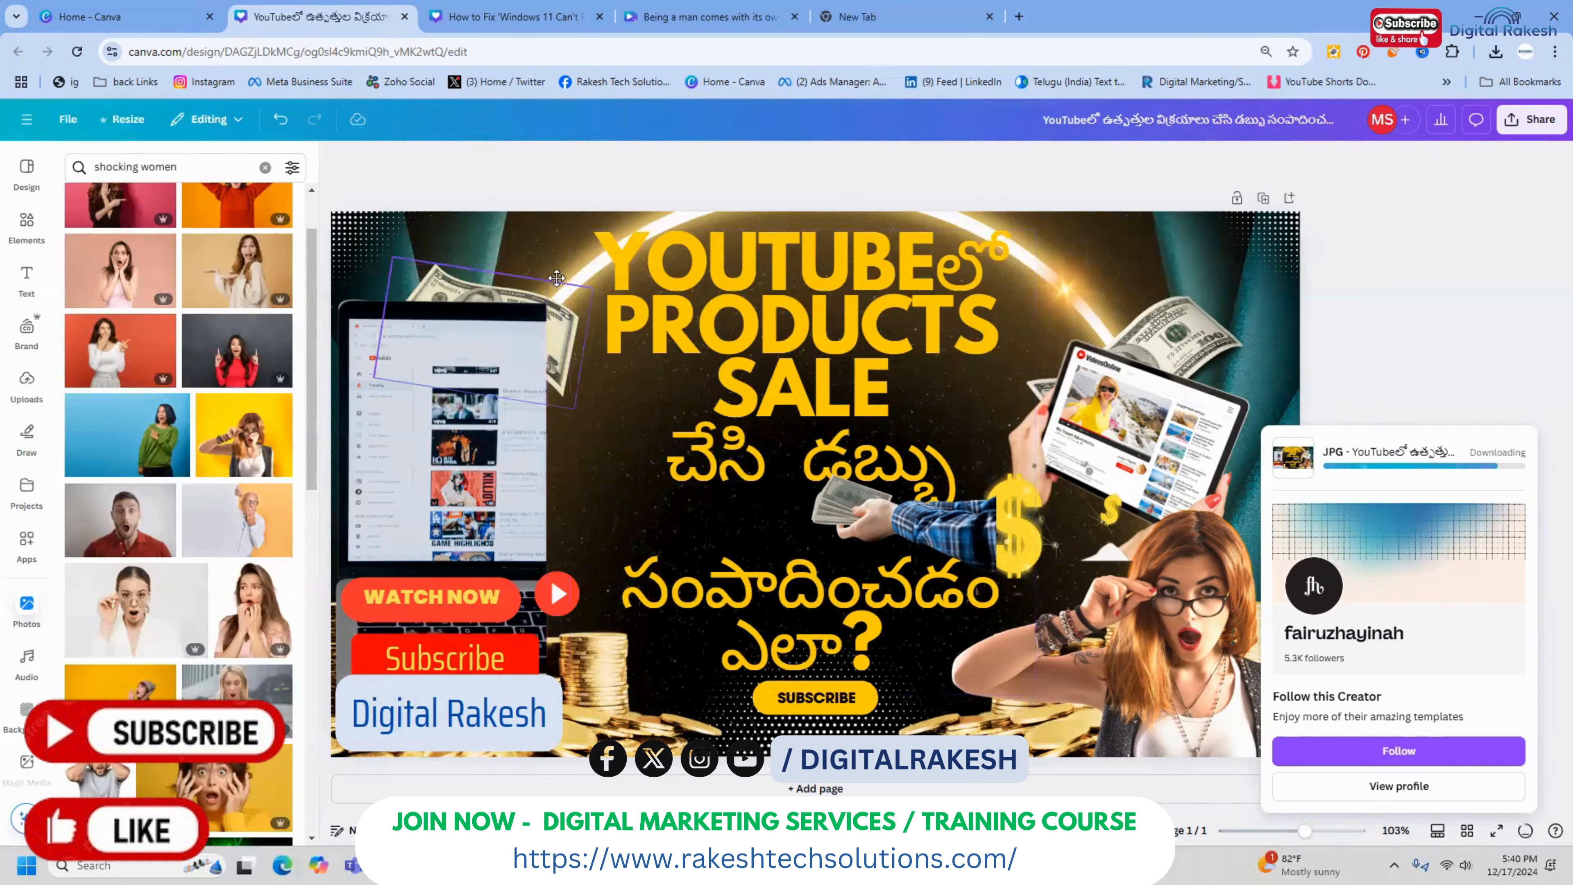
Move the dollar bill behind the laptop up and to the left, over the laptop's upper edge
{"action": "left_click_drag", "start_coordinate": [557, 313], "coordinate": [499, 270]}
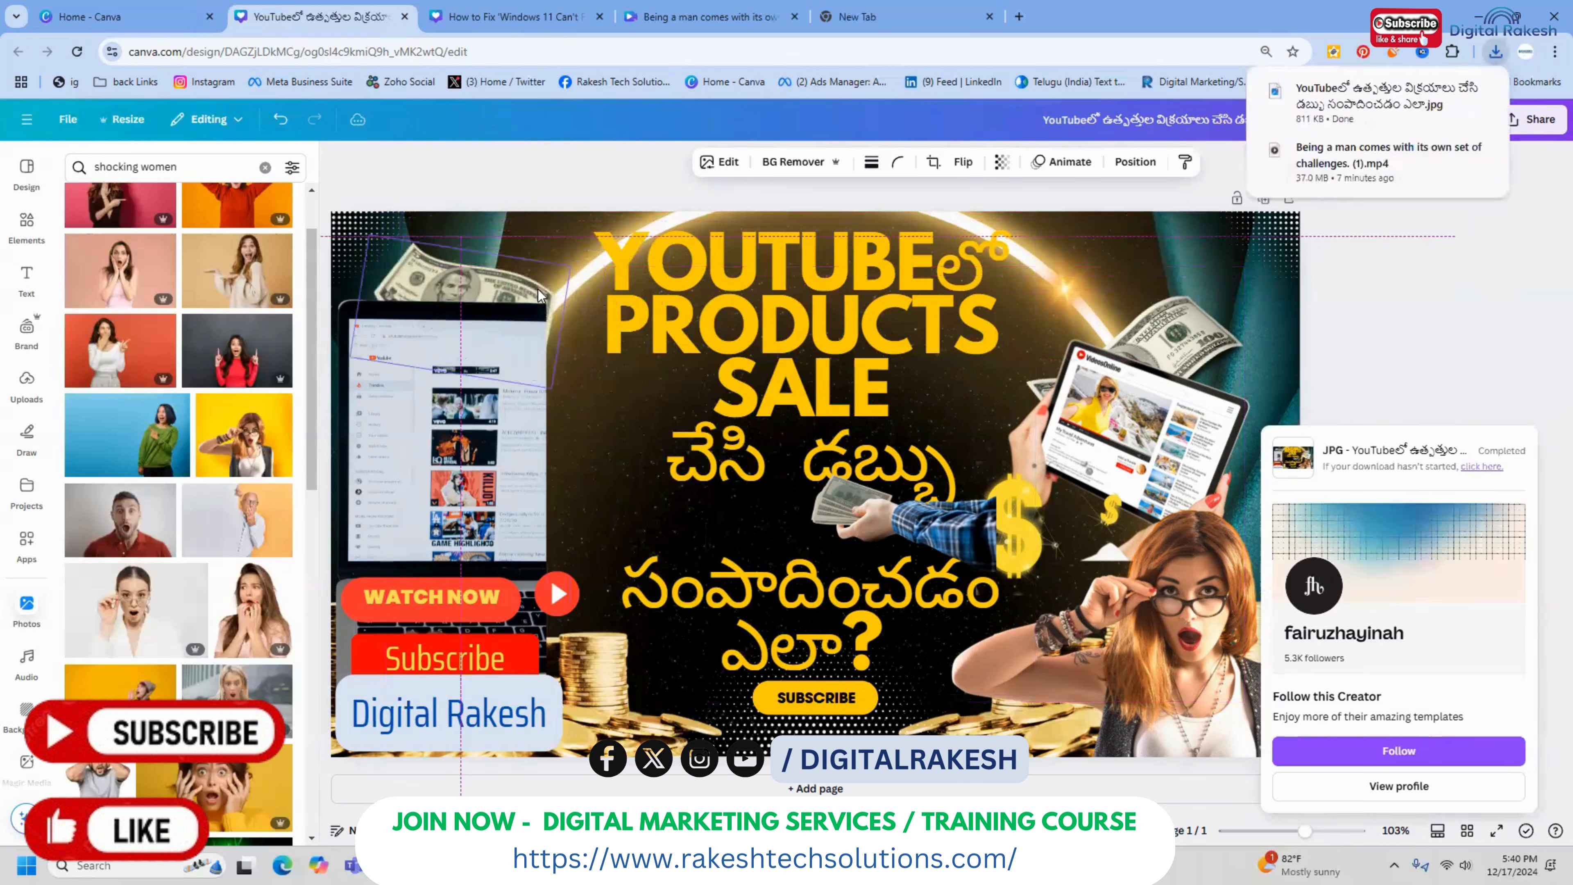
{"action": "right_click", "coordinate": [500, 271]}
{"action": "left_click", "coordinate": [525, 170]}
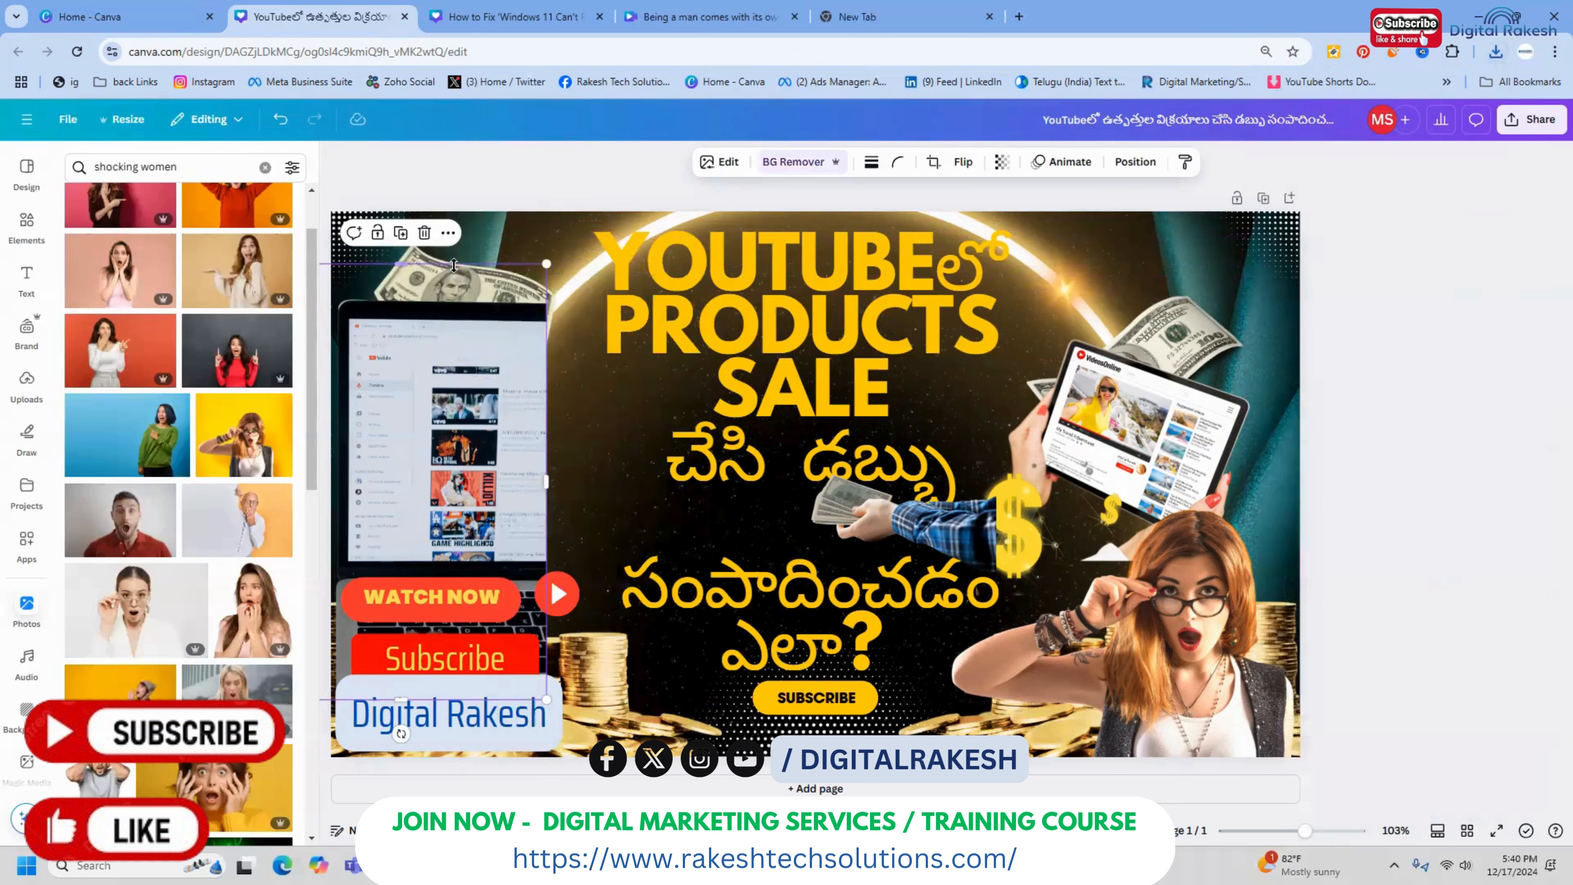
{"action": "left_click", "coordinate": [540, 185]}
{"action": "left_click", "coordinate": [465, 274]}
{"action": "left_click", "coordinate": [567, 289]}
{"action": "left_click", "coordinate": [548, 289]}
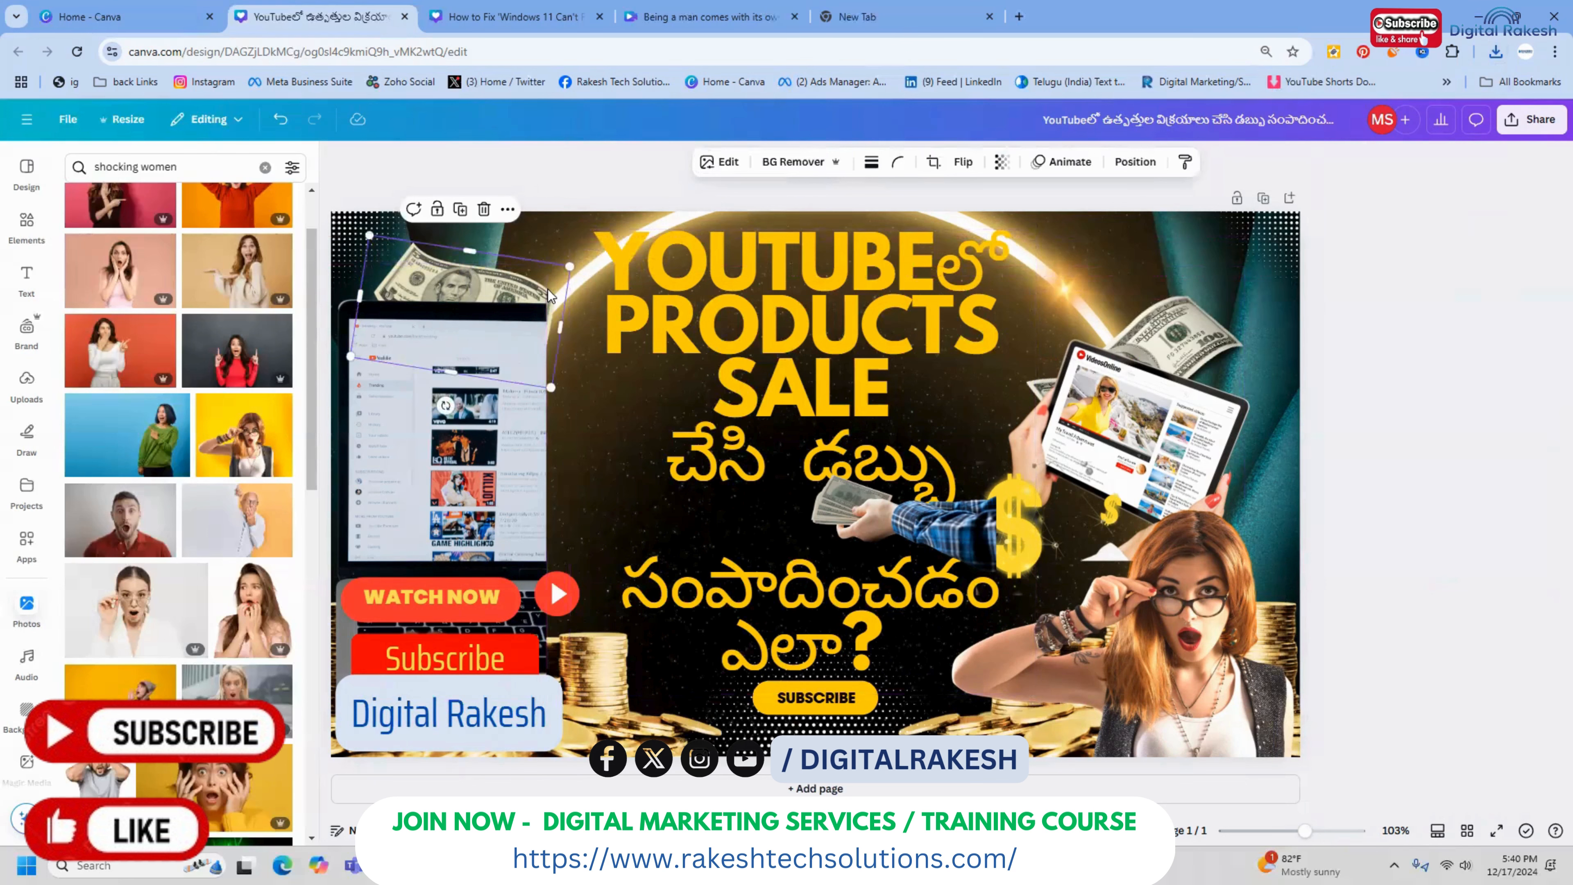
Try to bring the dollar bill in front of the laptop by moving it one layer forward
{"action": "right_click", "coordinate": [548, 289]}
{"action": "mouse_move", "coordinate": [713, 469]}
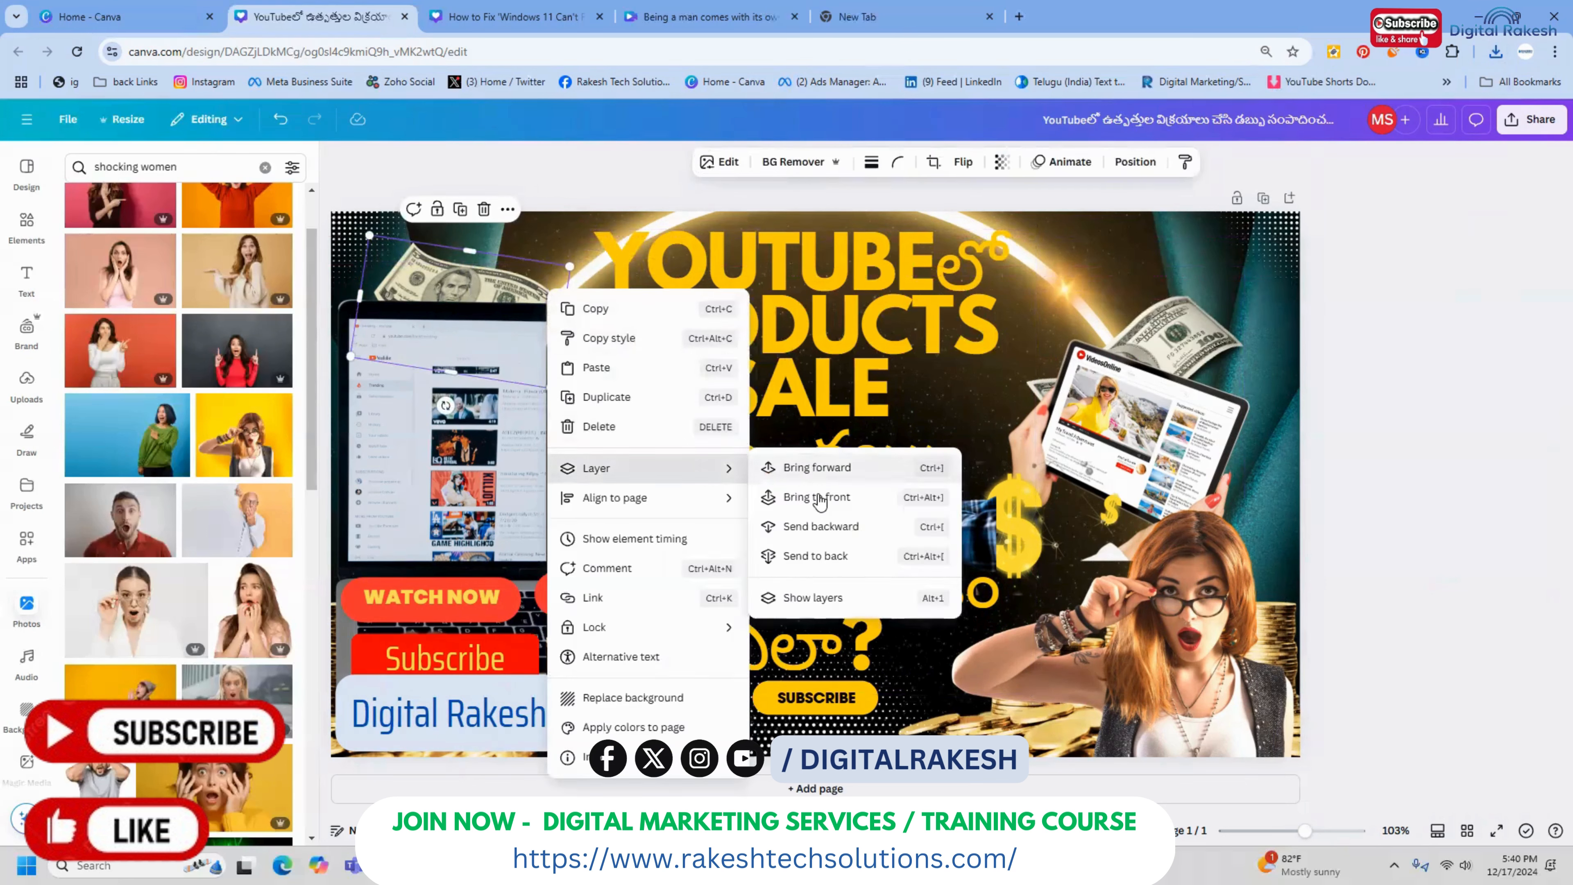
{"action": "left_click", "coordinate": [822, 469]}
{"action": "right_click", "coordinate": [514, 283]}
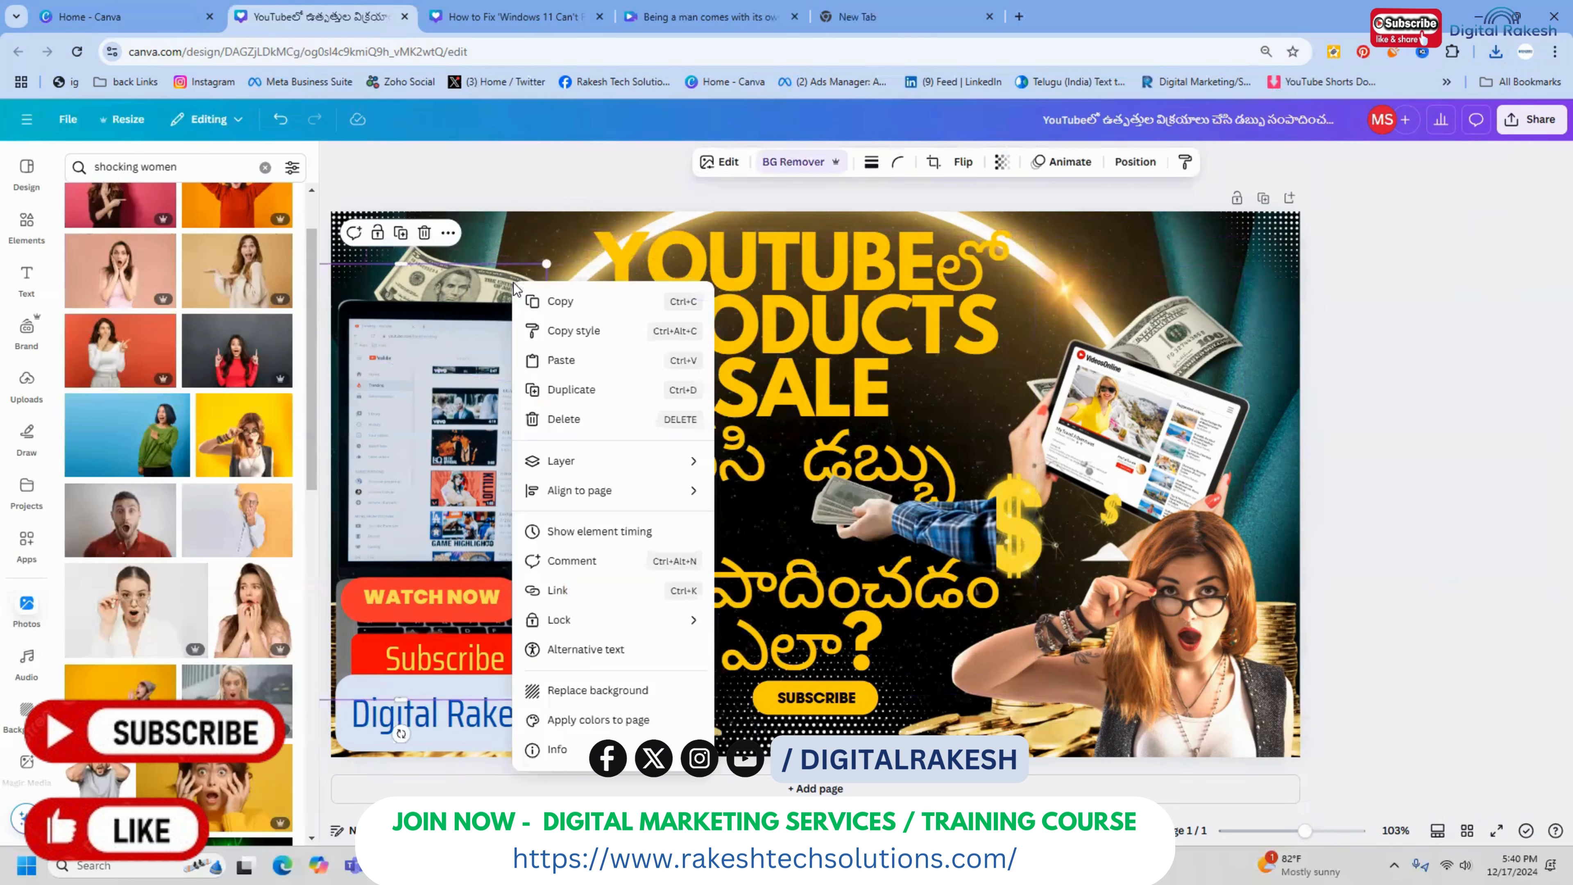
{"action": "left_click", "coordinate": [550, 216]}
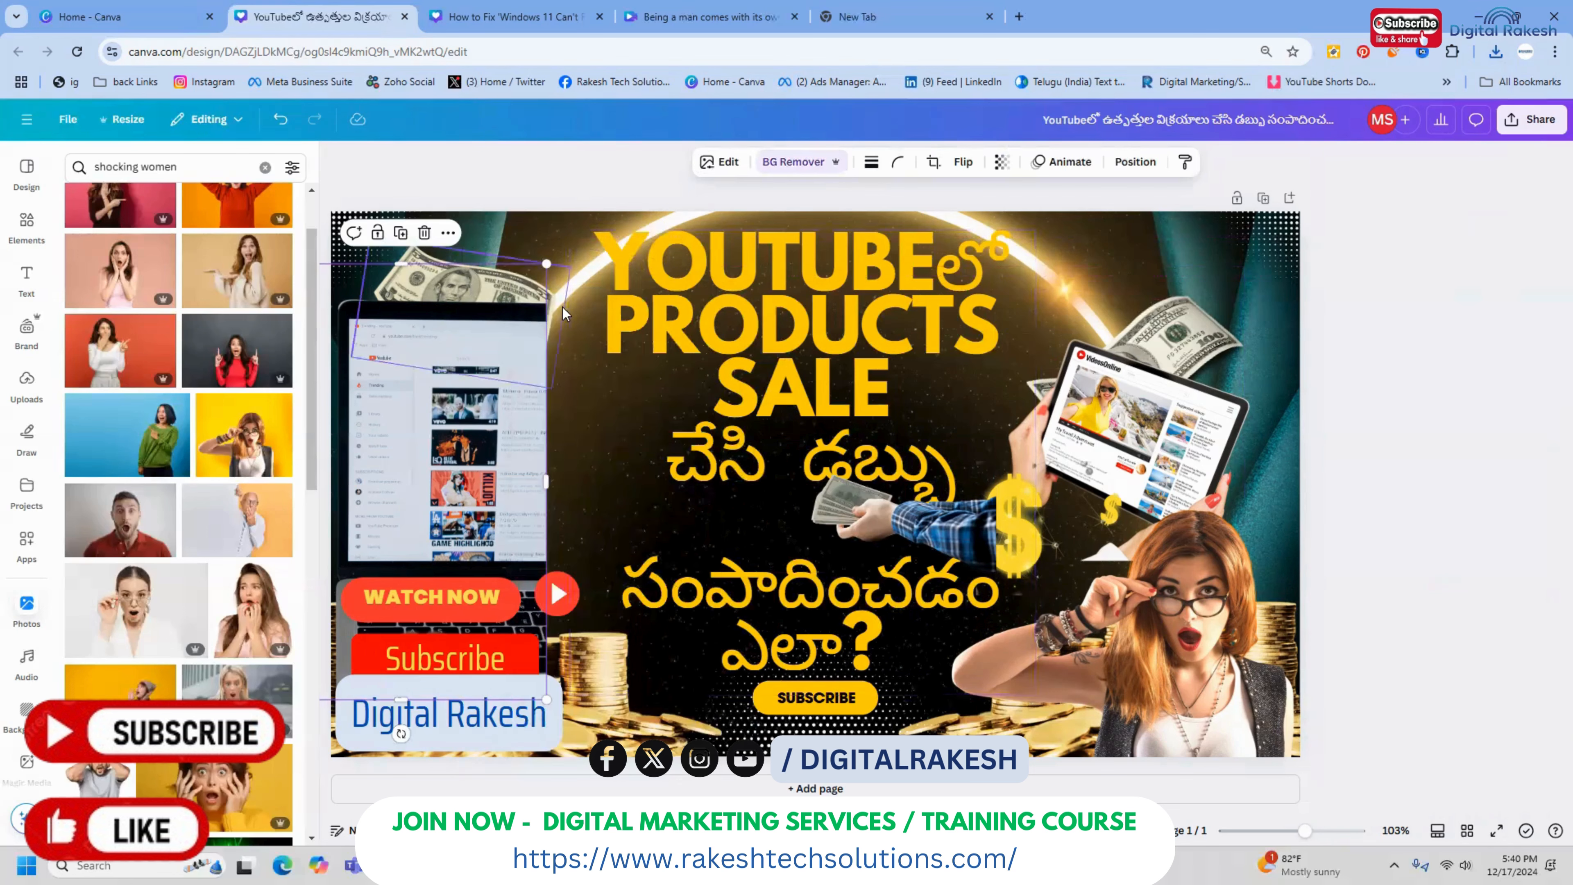
Bring the dollar bill to the front, over the laptop, and move it slightly up
{"action": "left_click", "coordinate": [562, 307]}
{"action": "right_click", "coordinate": [555, 303]}
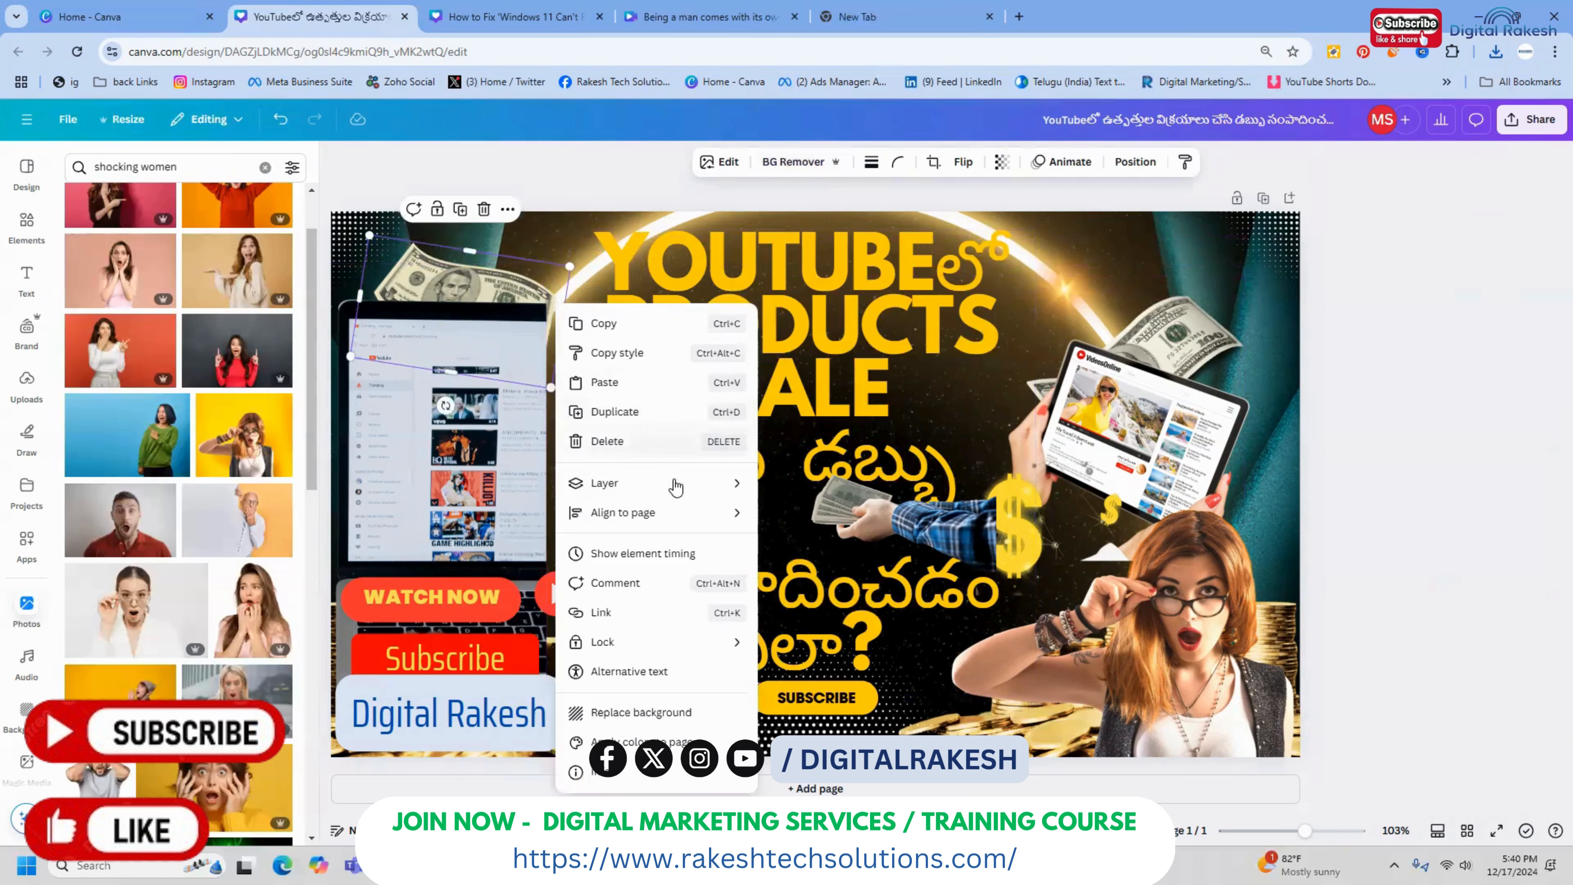
{"action": "mouse_move", "coordinate": [674, 484]}
{"action": "left_click", "coordinate": [815, 513]}
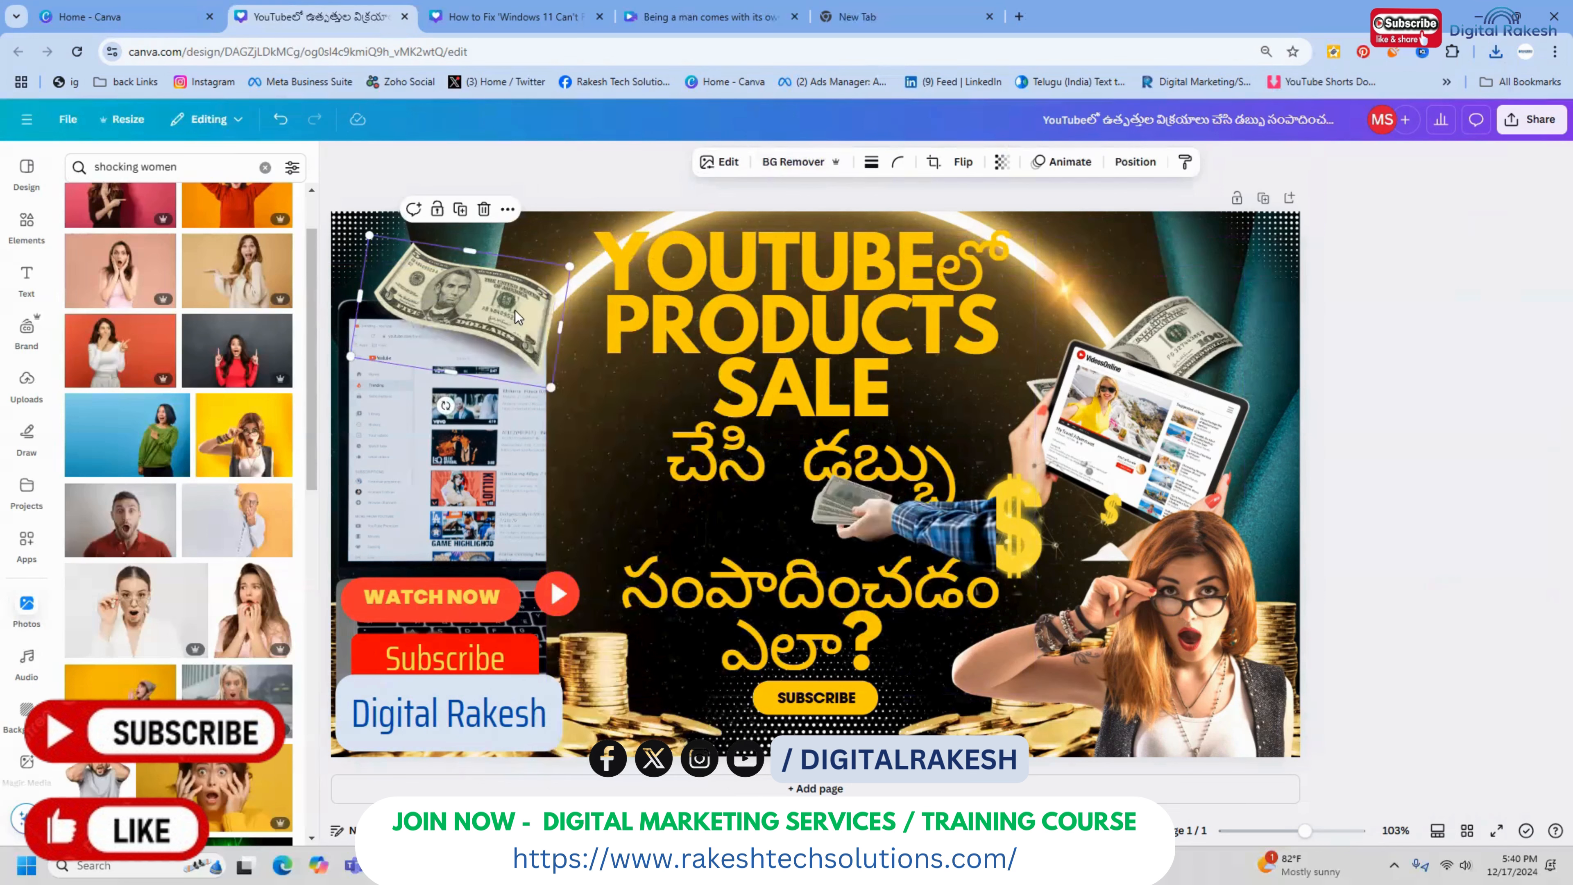
{"action": "left_click_drag", "start_coordinate": [515, 309], "coordinate": [521, 296]}
{"action": "left_click", "coordinate": [1331, 292]}
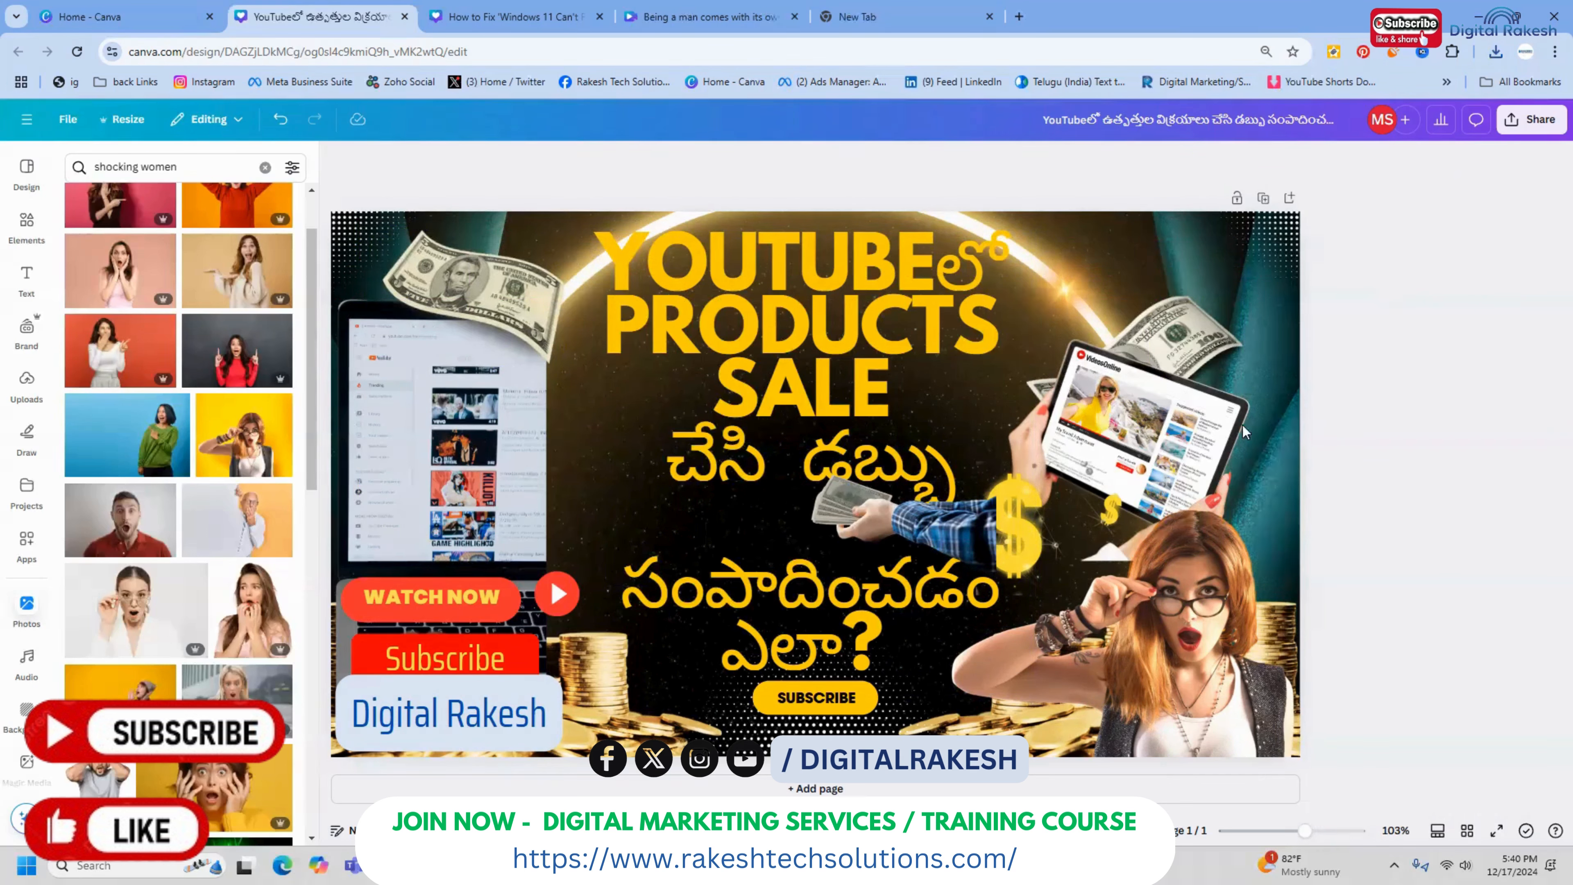
Shrink the hand holding dollar bills beneath "డబ్బు" slightly from its upper-left corner
{"action": "left_click", "coordinate": [905, 521]}
{"action": "left_click_drag", "start_coordinate": [749, 409], "coordinate": [785, 431]}
{"action": "left_click", "coordinate": [1510, 297]}
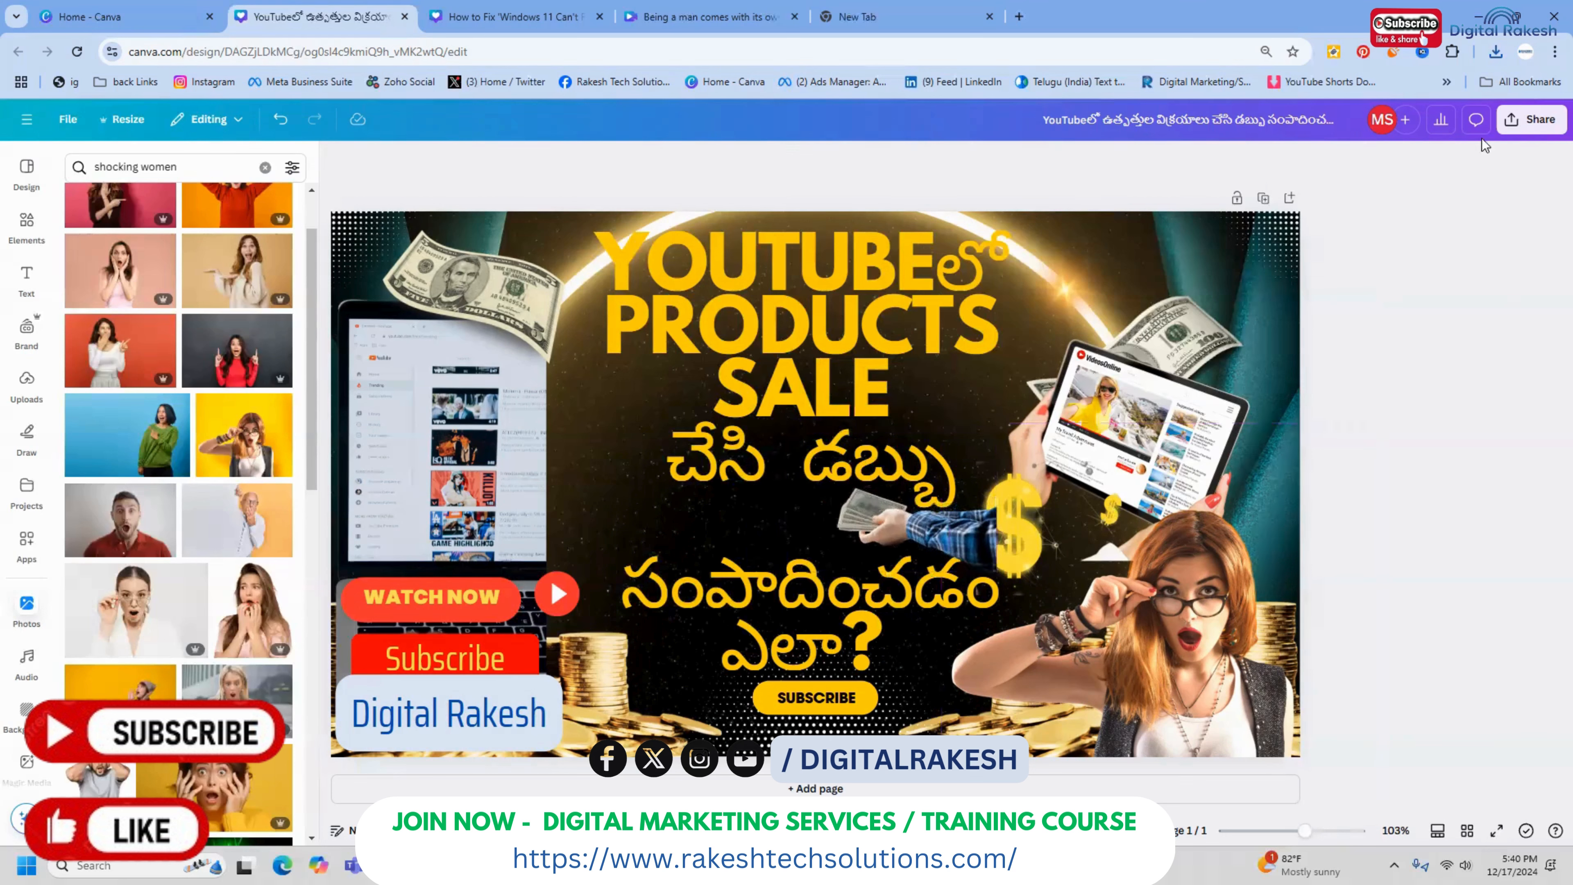
Download the finished thumbnail design as a JPG at size 1 and quality 100
{"action": "left_click", "coordinate": [1514, 119]}
{"action": "left_click", "coordinate": [1308, 412]}
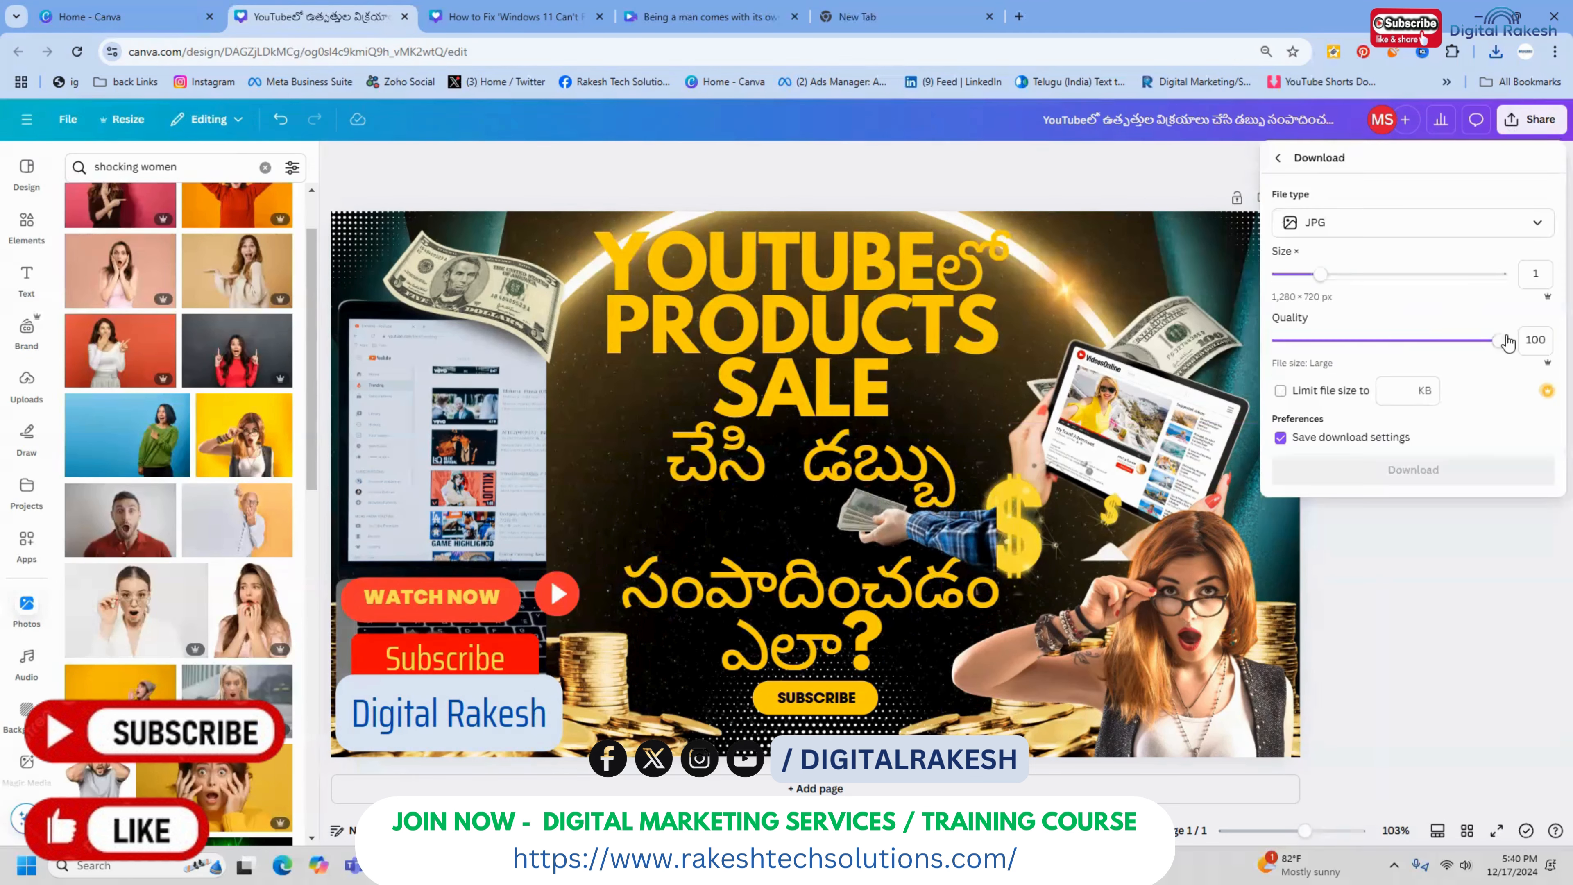
{"action": "left_click", "coordinate": [1441, 468]}
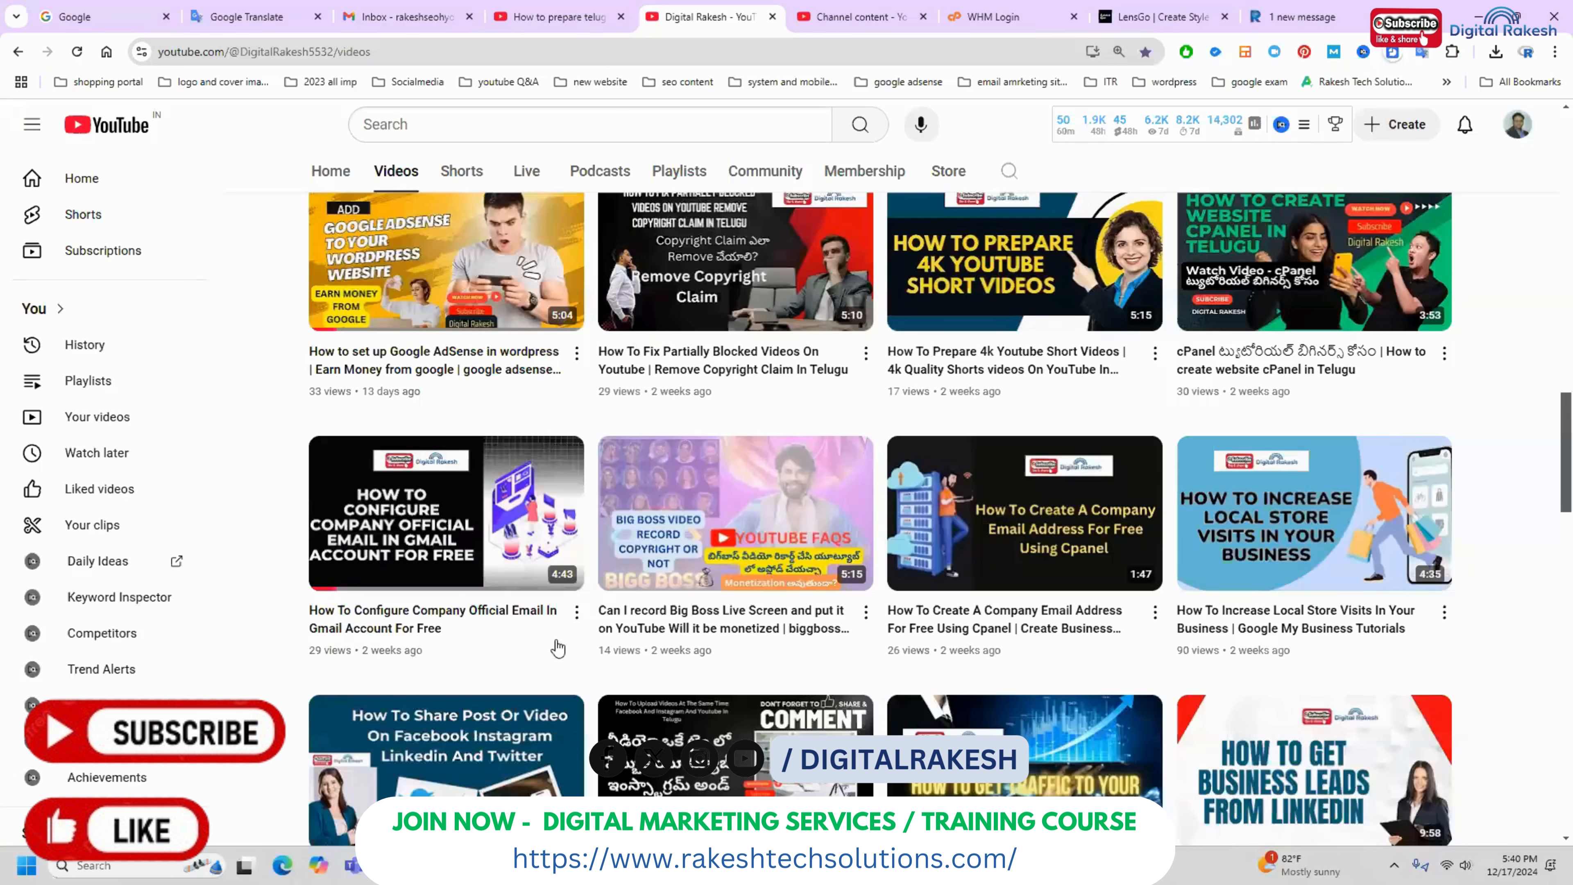
Look through the video thumbnails on the Digital Rakesh YouTube channel, back up to the latest uploads
{"action": "scroll", "coordinate": [717, 289], "scroll_direction": "up", "scroll_amount": 5}
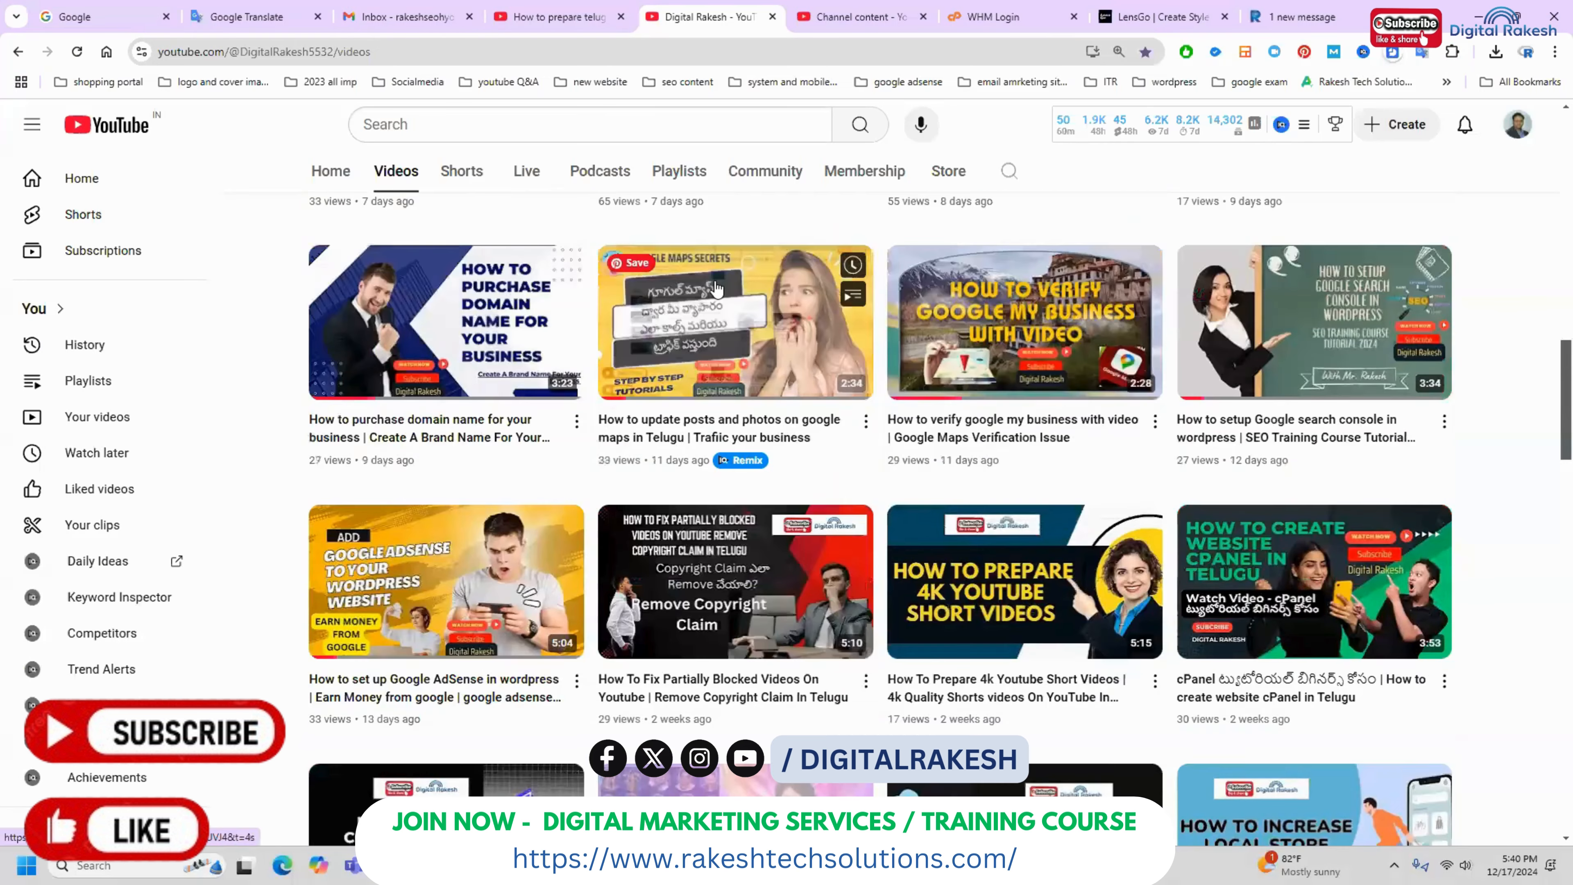
{"action": "mouse_move", "coordinate": [717, 289]}
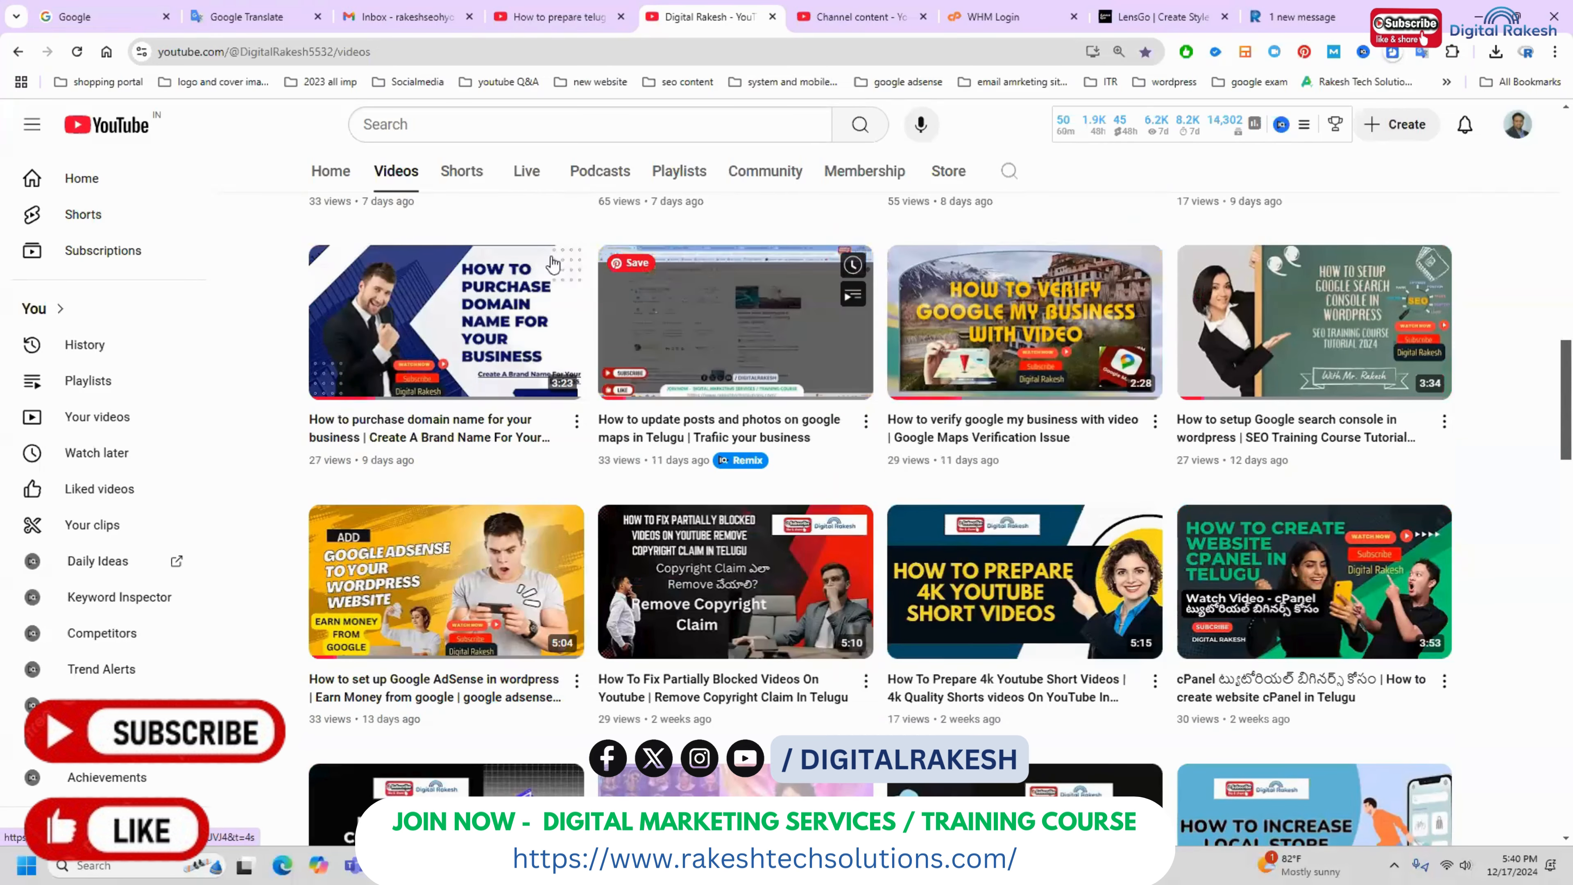
{"action": "scroll", "coordinate": [275, 242], "scroll_direction": "up", "scroll_amount": 10}
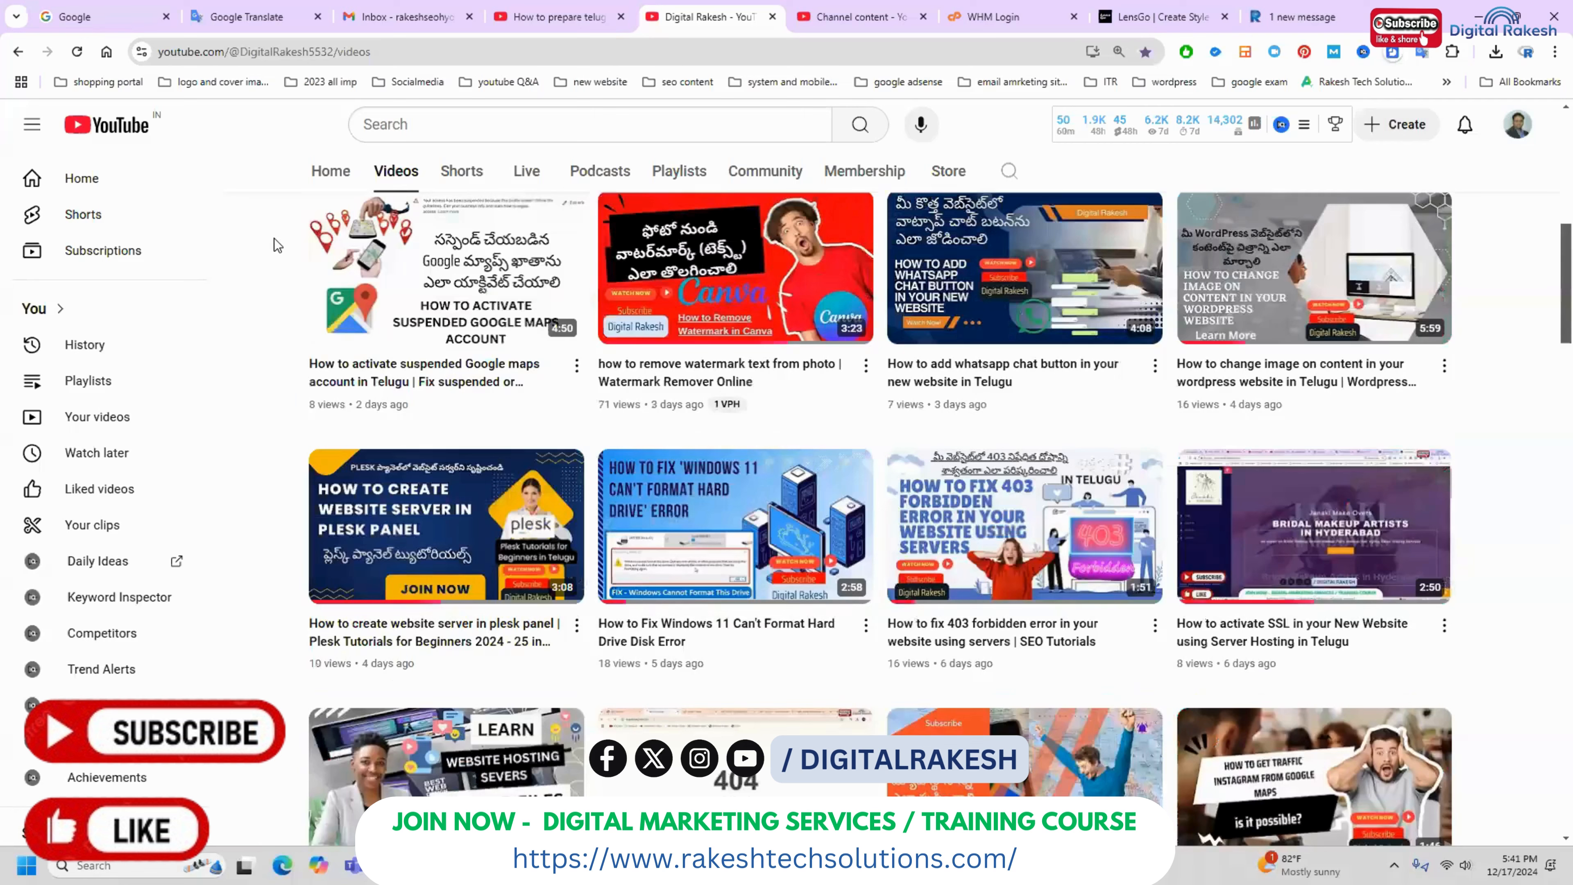
{"action": "scroll", "coordinate": [275, 242], "scroll_direction": "up", "scroll_amount": 7}
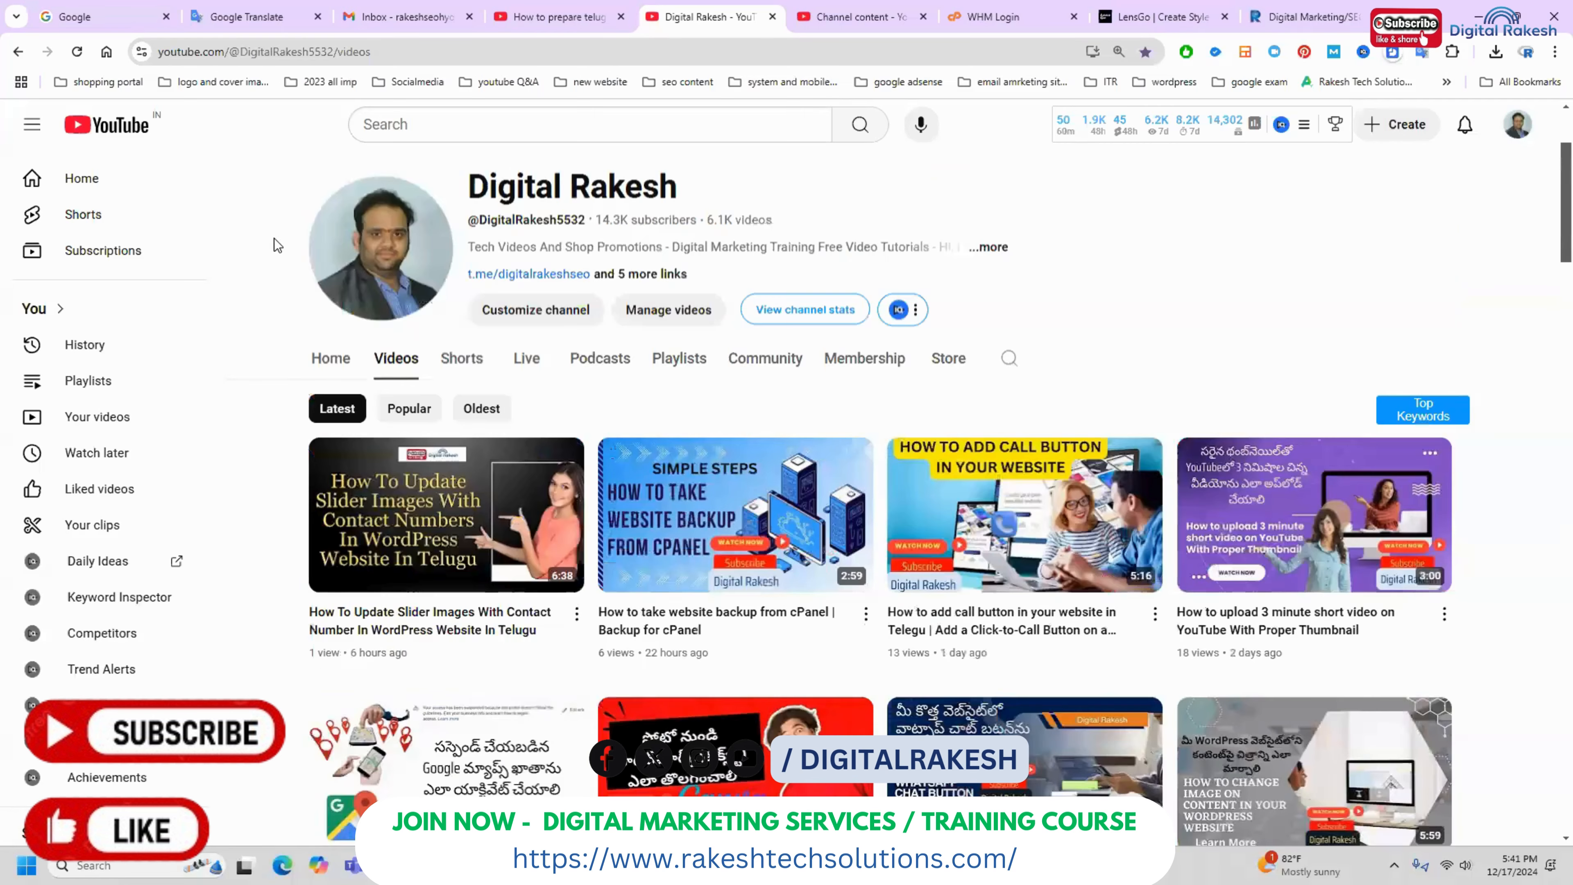